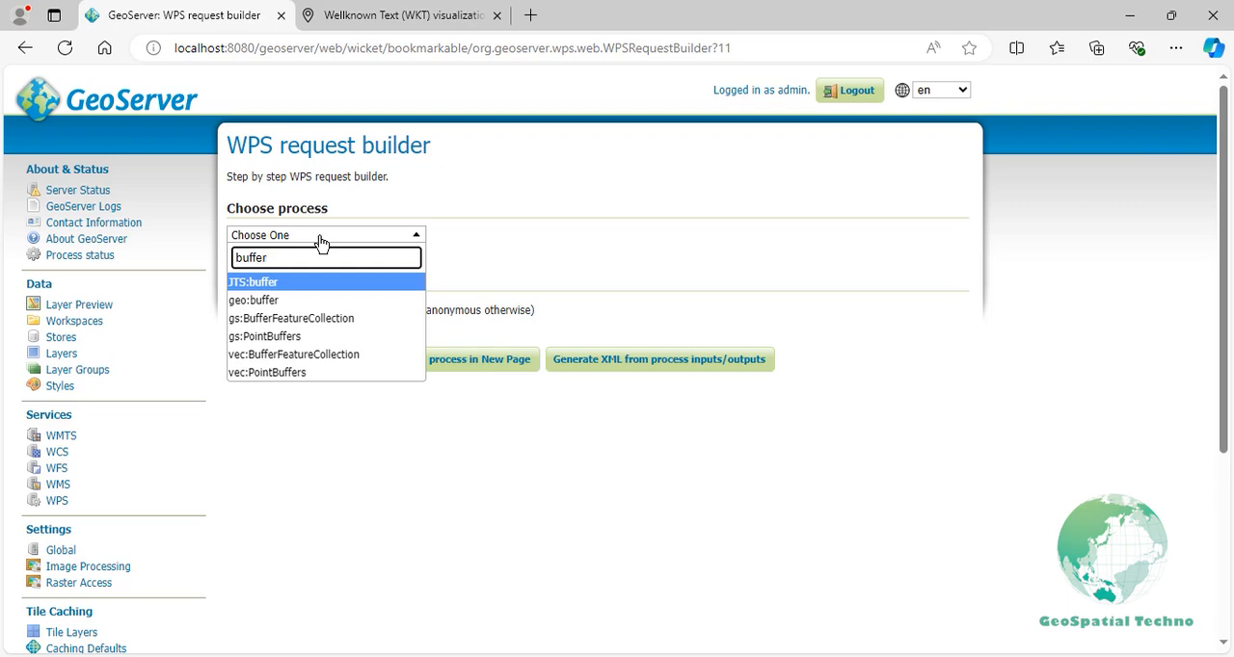
- Choose the JTS:buffer process and set its input geometry format to application/wkt
left_click(316, 286)
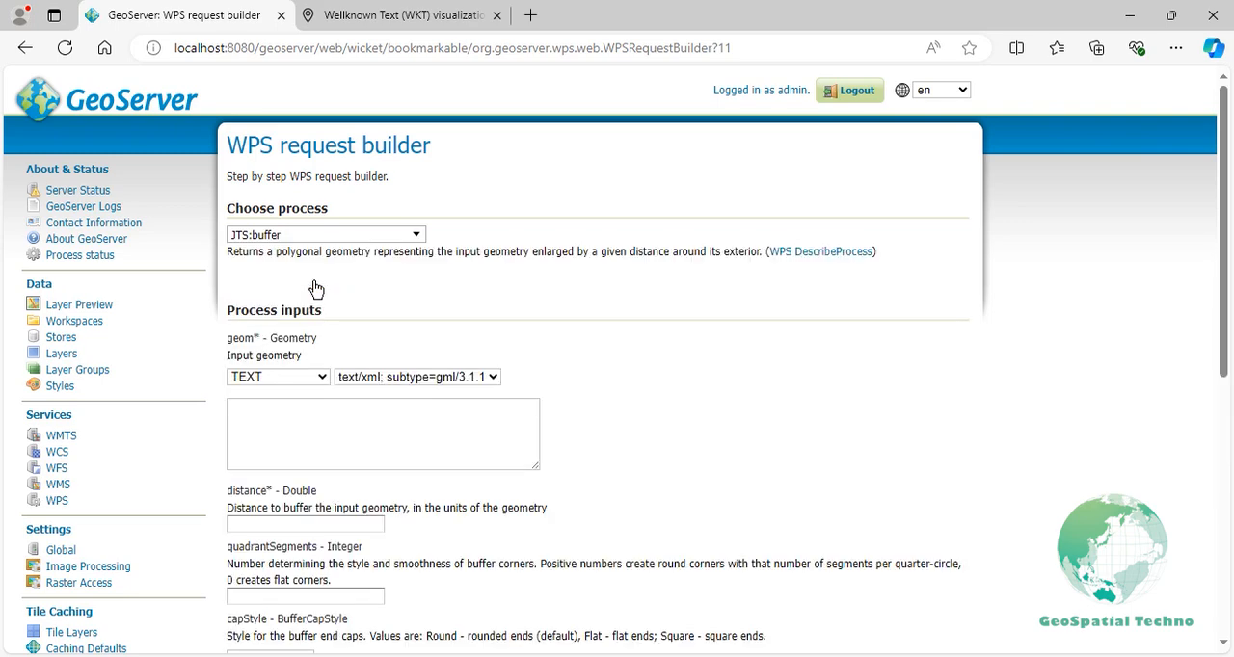
left_click(307, 378)
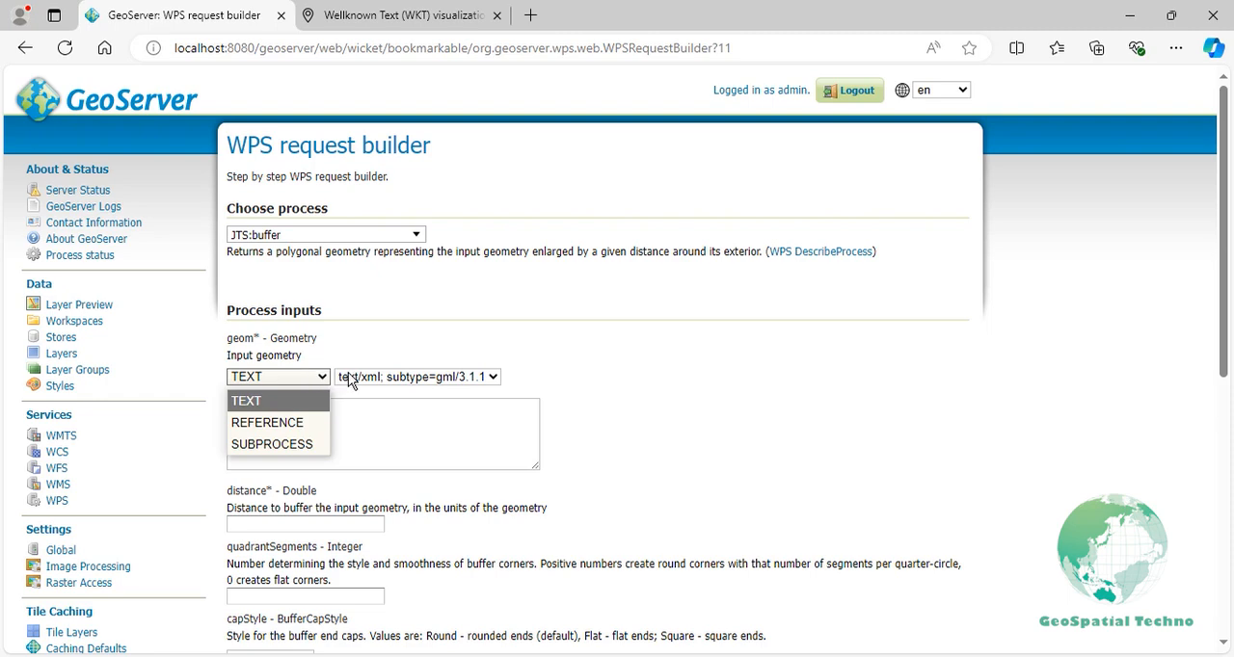
left_click(349, 379)
left_click(350, 379)
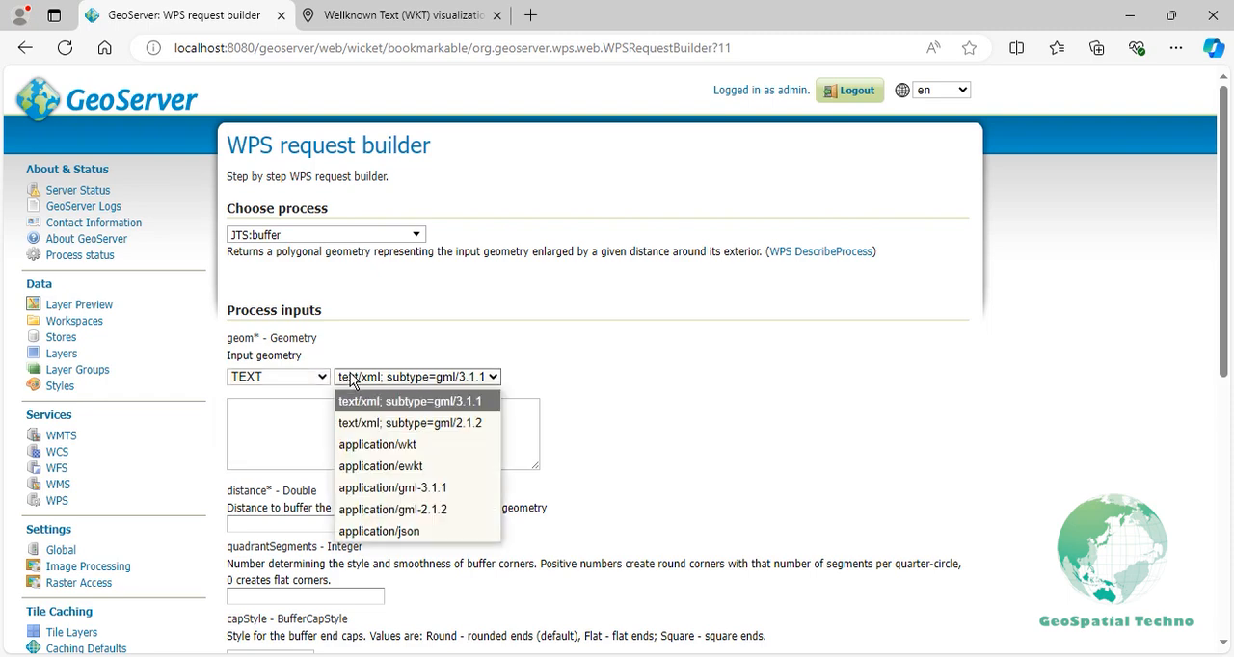
left_click(391, 445)
left_click(391, 444)
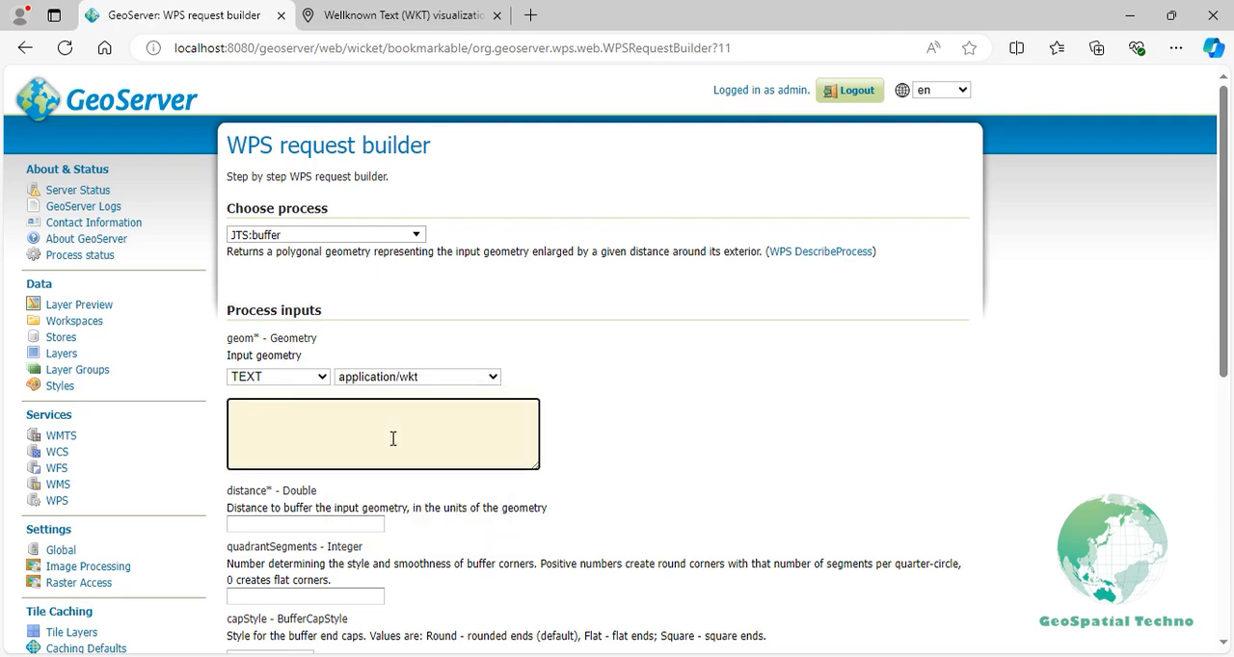
- Enter POINT(-100 50) as the input geometry and set the buffer distance to 0.1
type("POINT(-100 50)")
left_click(356, 521)
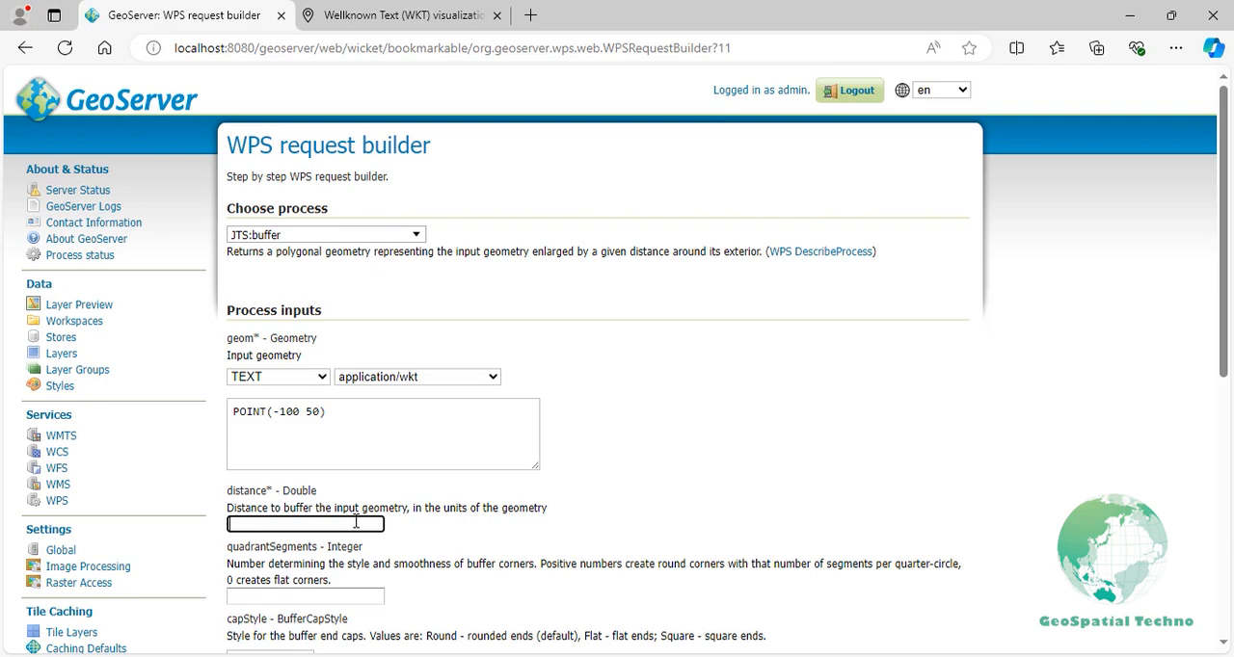
type("0.1")
- Set the buffered geometry output format to application/wkt and execute the process in a new page
scroll(356, 522, "down", 5)
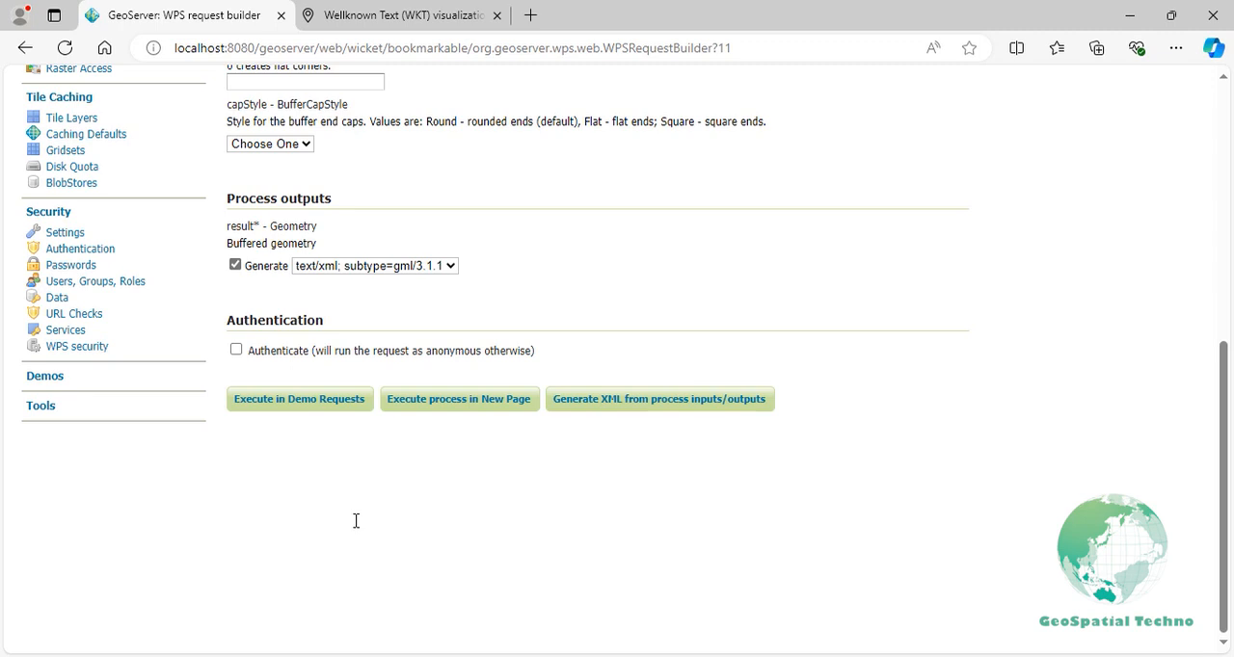
left_click(393, 270)
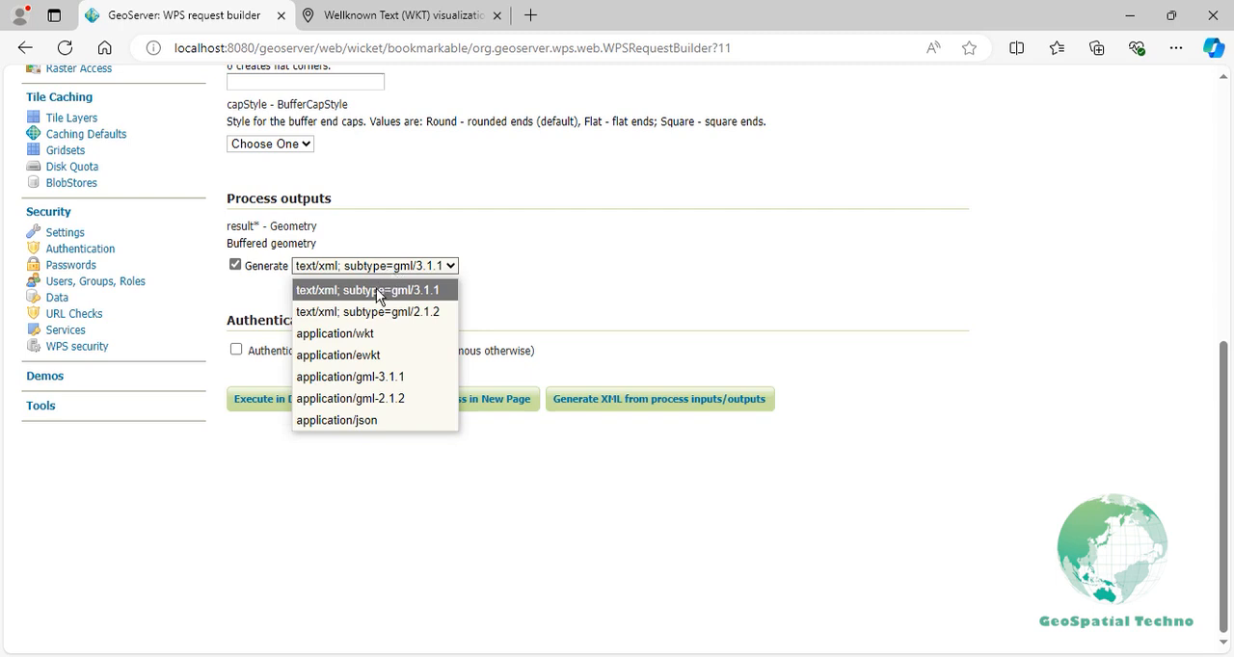
left_click(353, 333)
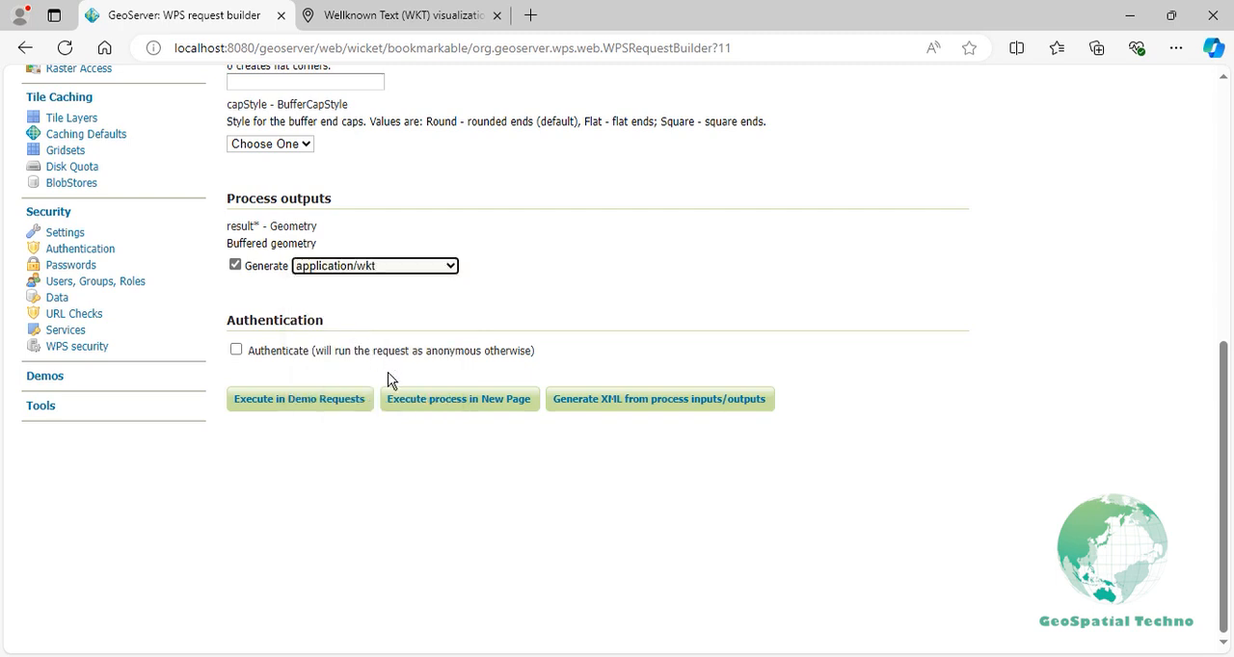
left_click(409, 403)
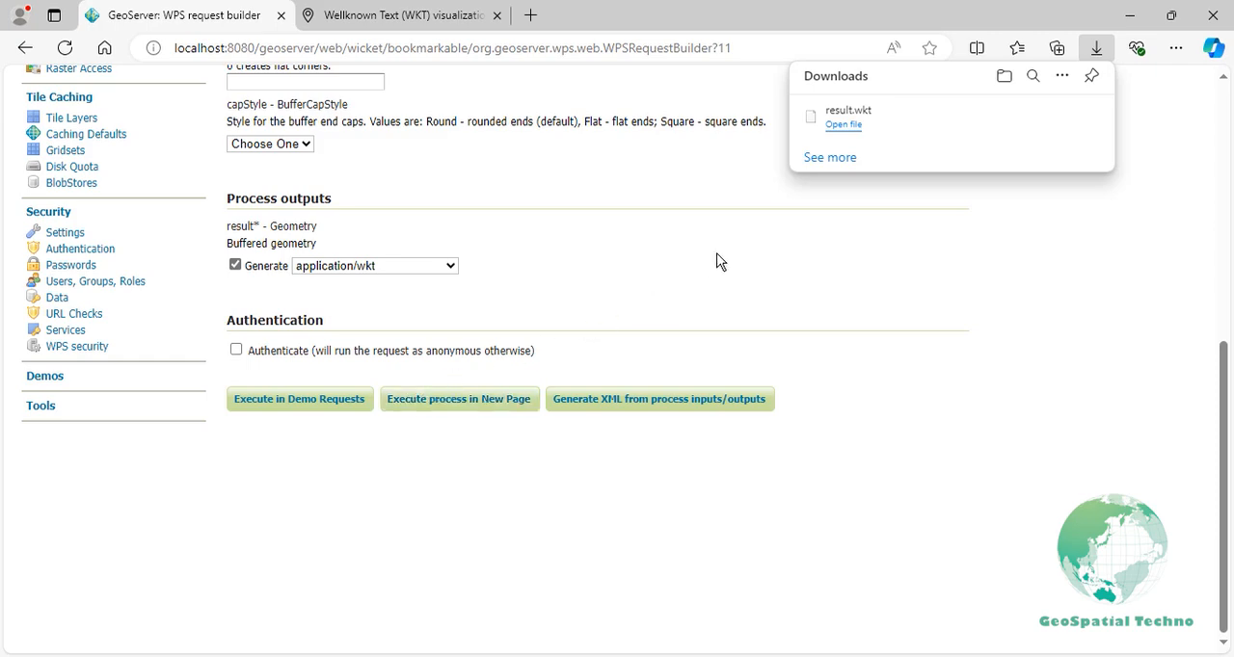
- Copy the polygon text from the downloaded result.wkt and add it to the WKT geometry collection on the wktmap.com page
left_click(835, 127)
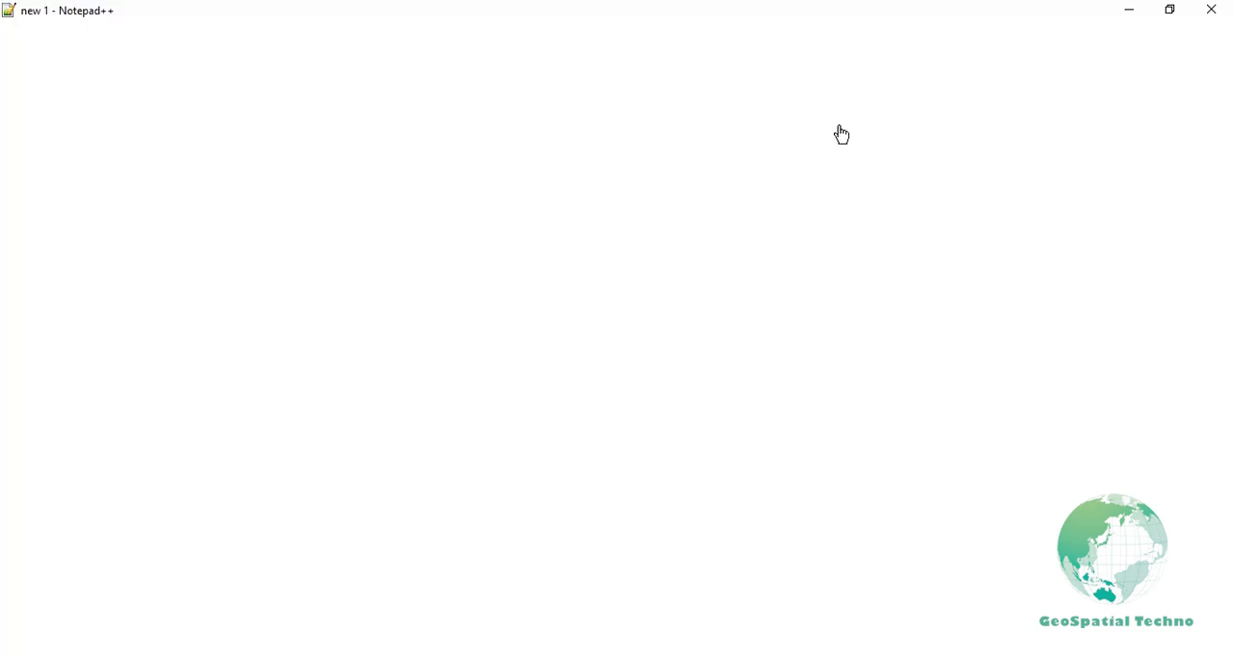
key("ctrl+a")
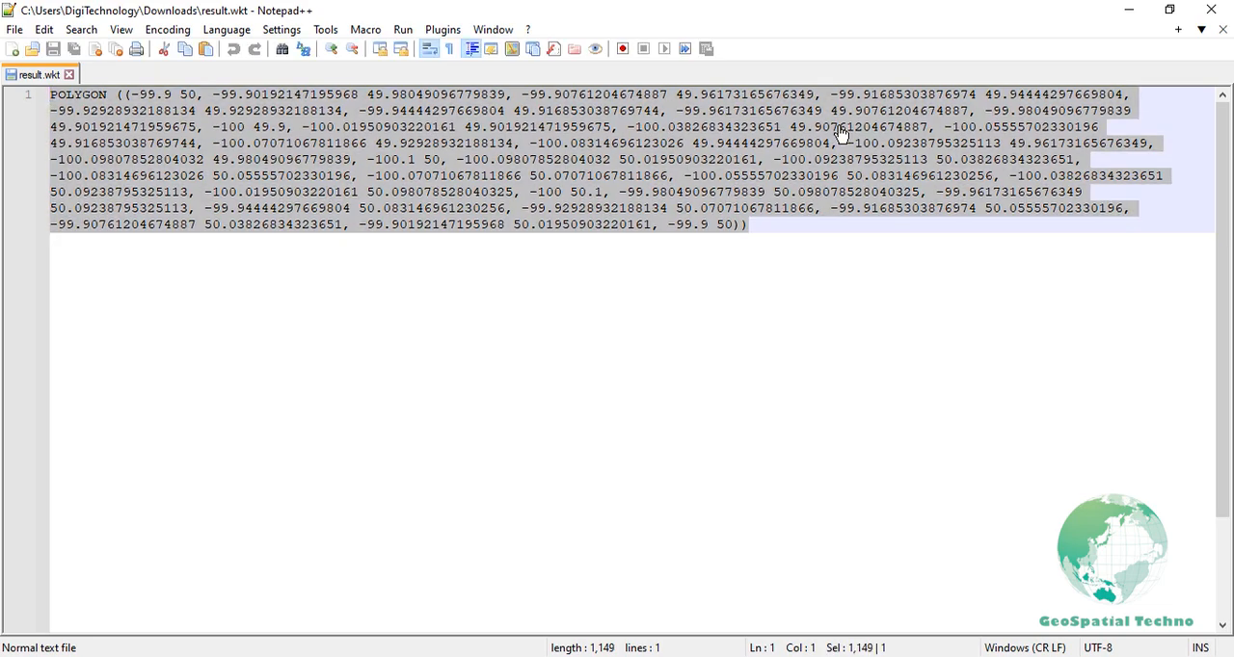
left_click(504, 656)
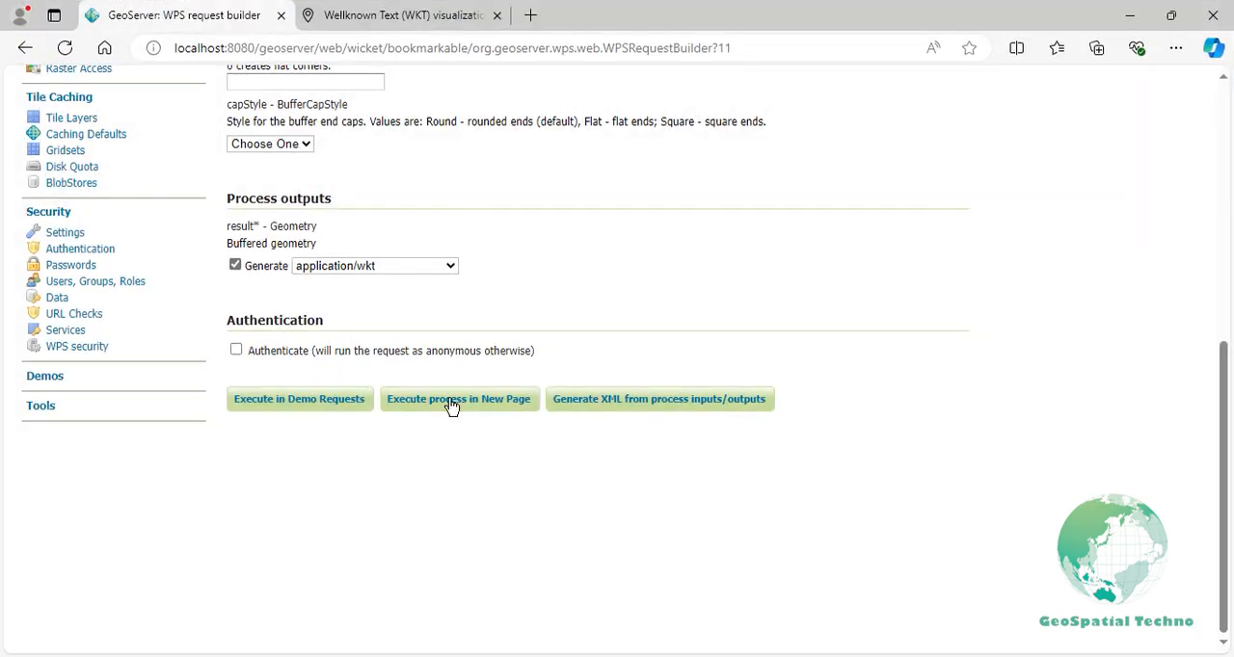
left_click(416, 23)
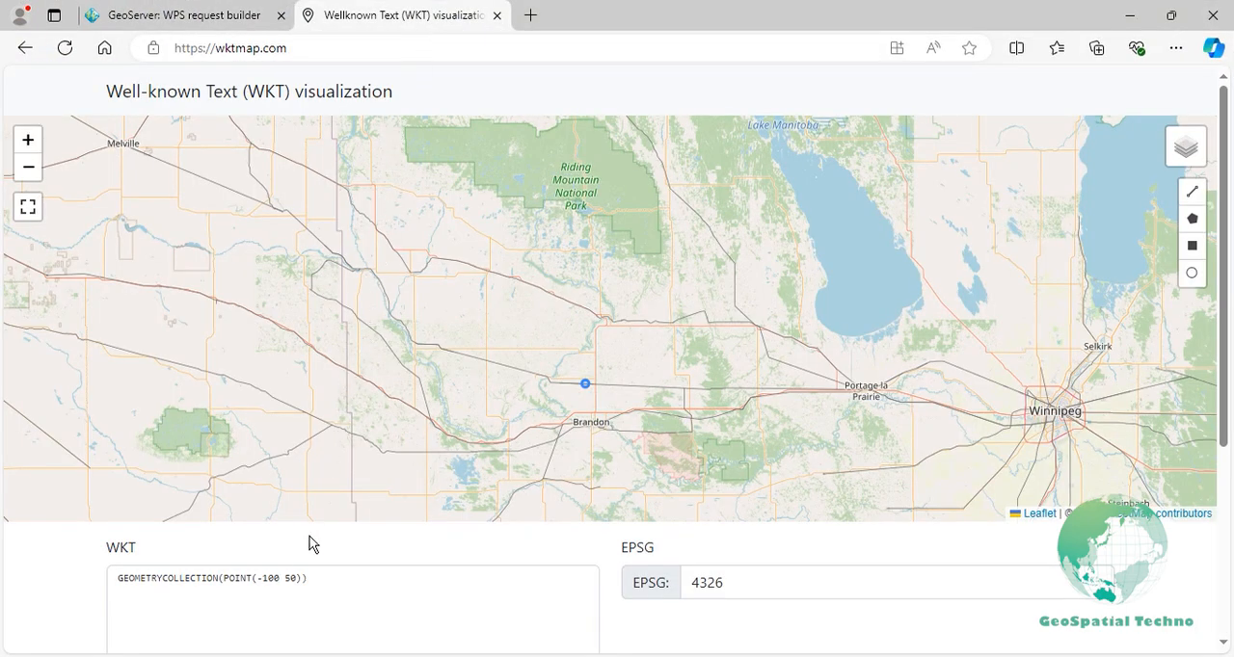
left_click(299, 582)
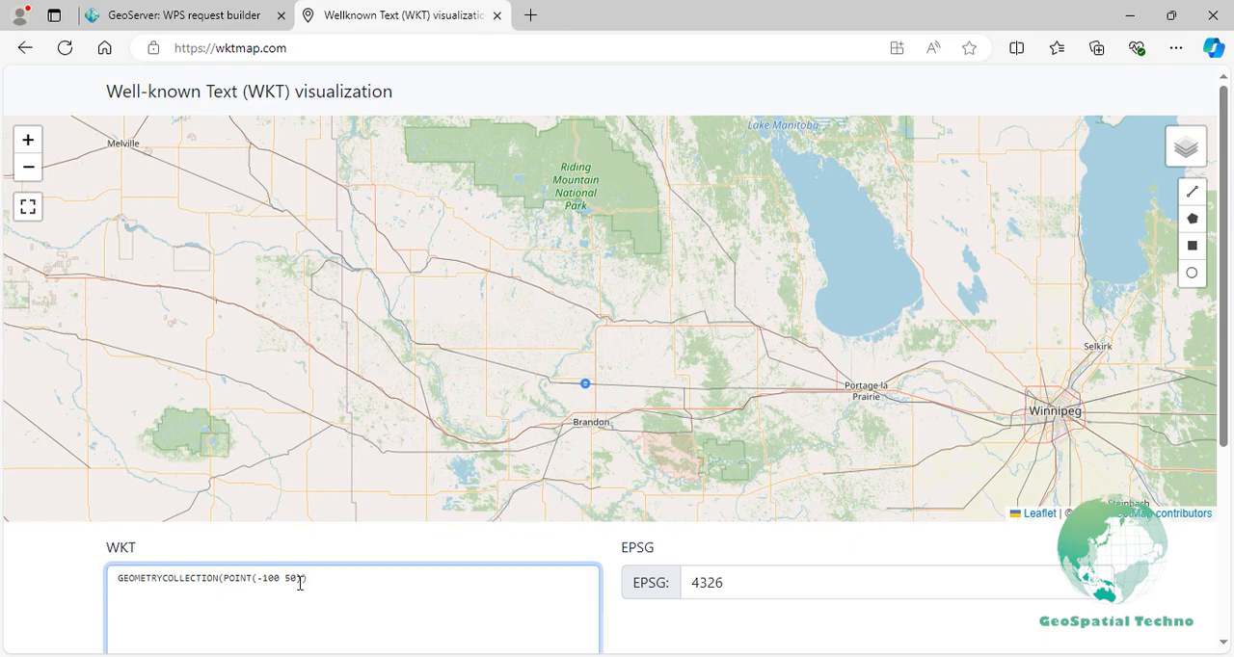
key("ctrl+v")
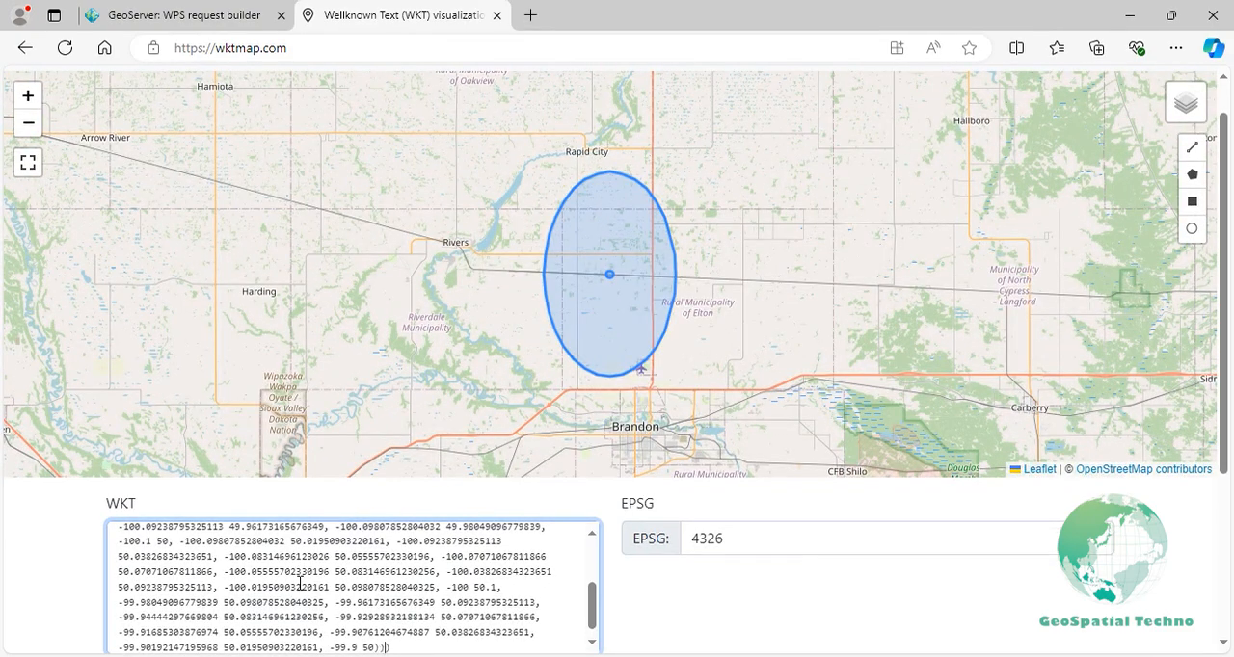
- Back in the WPS request builder, set the buffer distance to 0.11 and quadrantSegments to 3
left_click(190, 25)
scroll(269, 109, "up", 2)
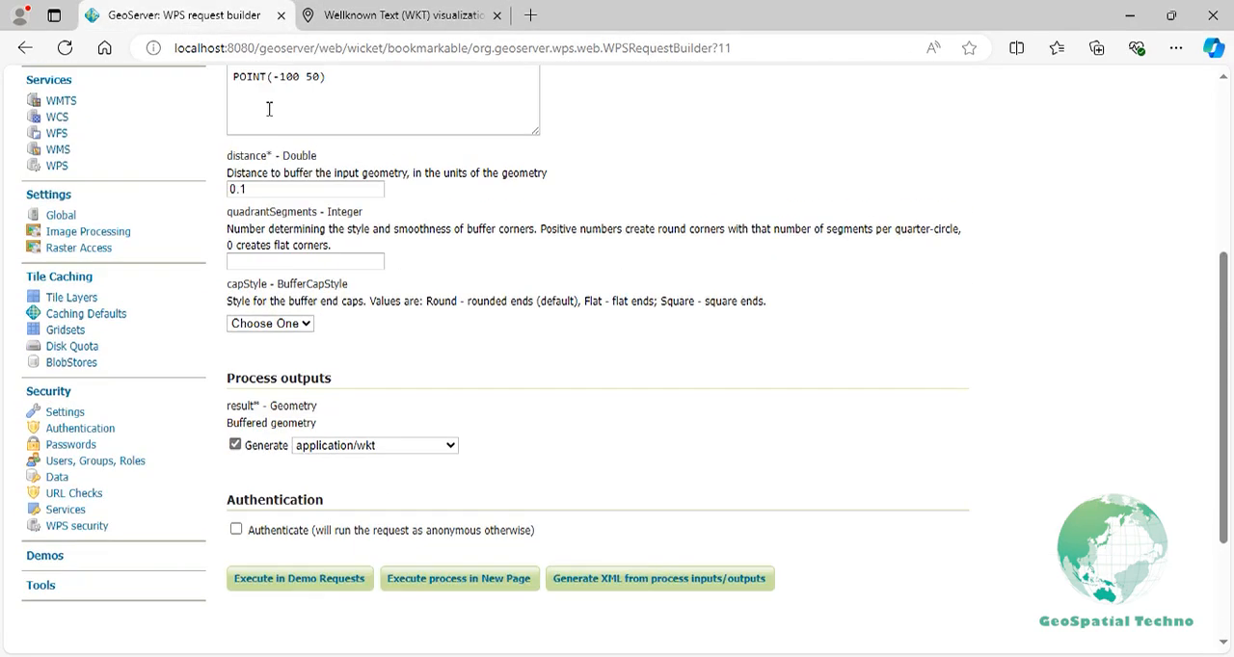
scroll(269, 109, "up", 2)
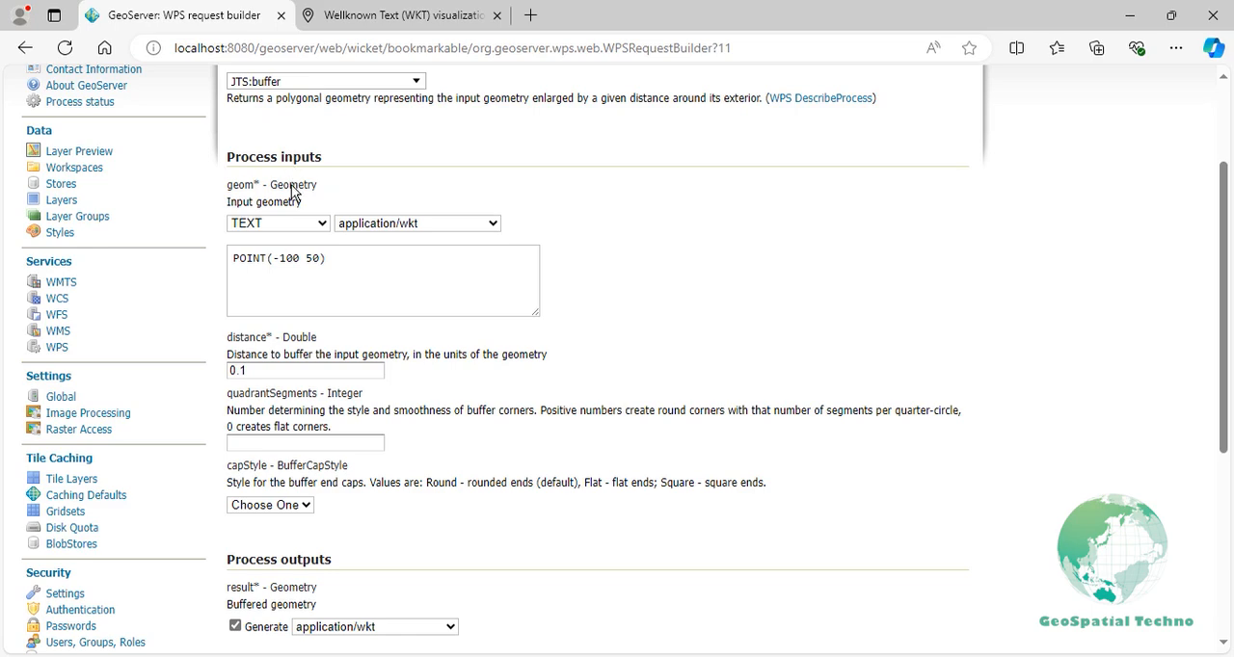
left_click(263, 367)
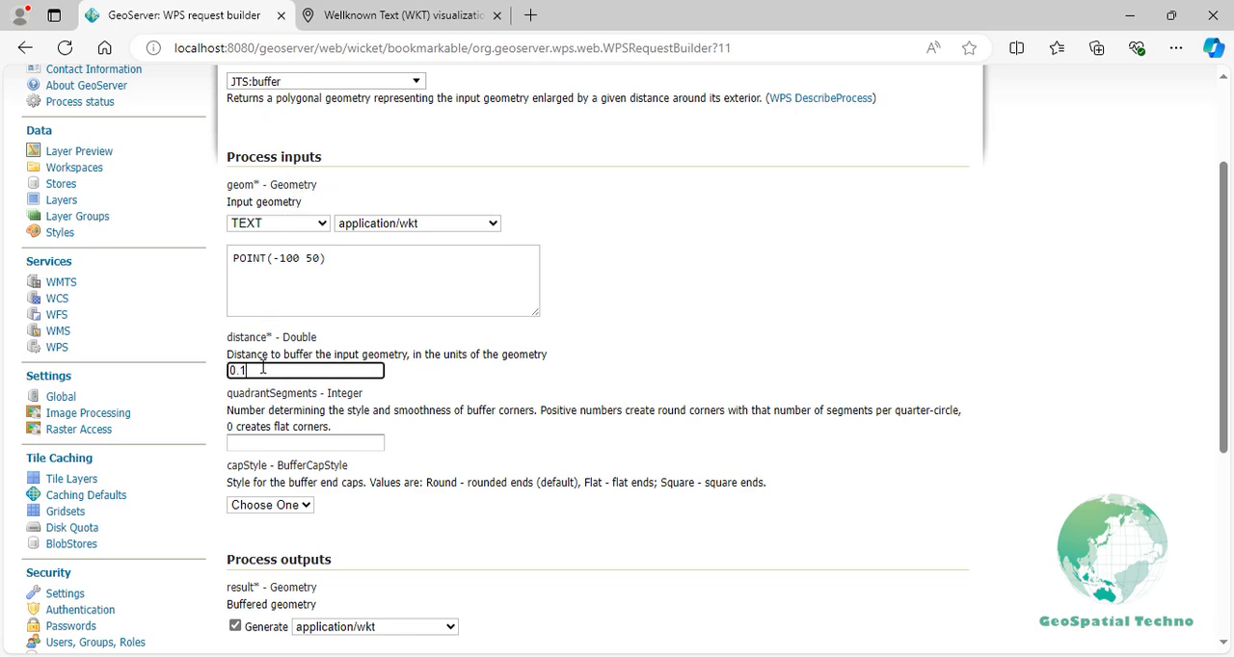
key("ctrl+a")
type("0.11")
left_click(259, 439)
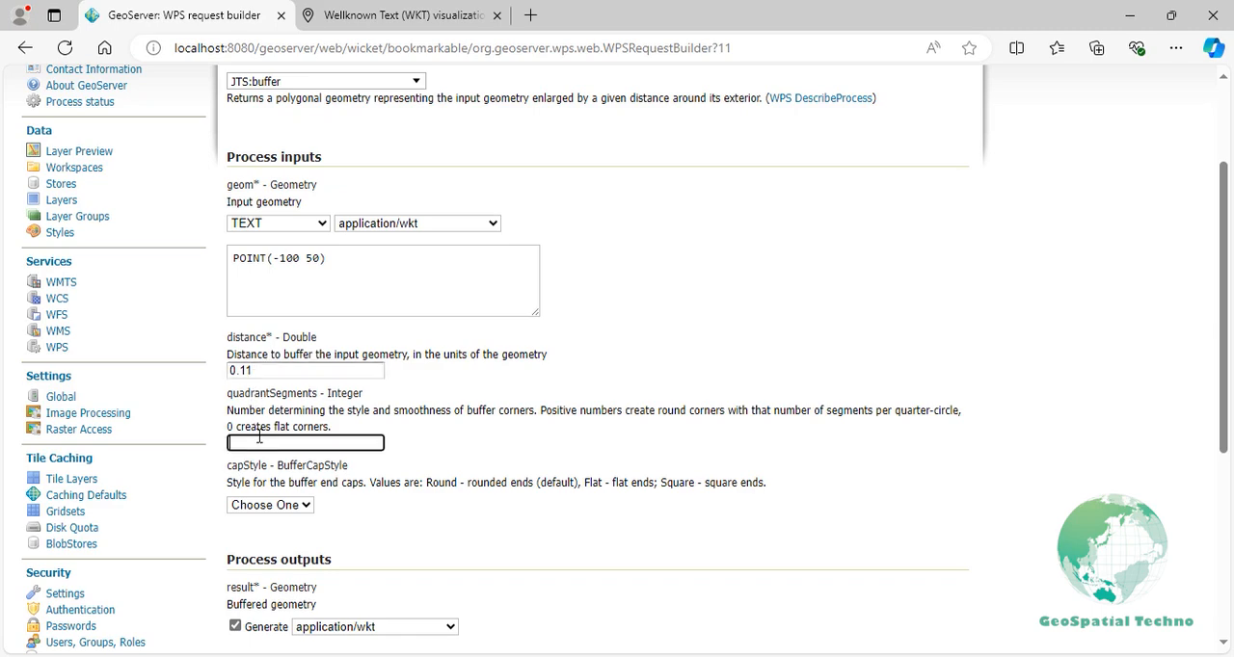
type("3")
- Execute the process in a new page and copy the polygon text from the downloaded result (1).wkt
scroll(280, 444, "down", 2)
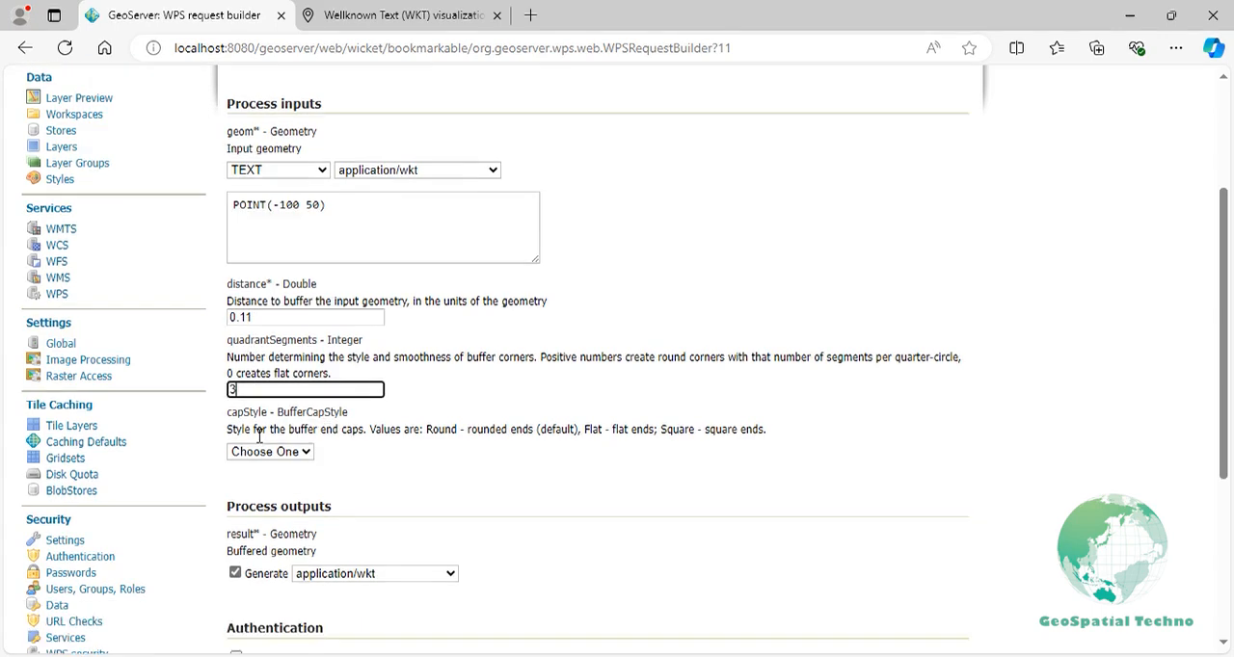
left_click(401, 583)
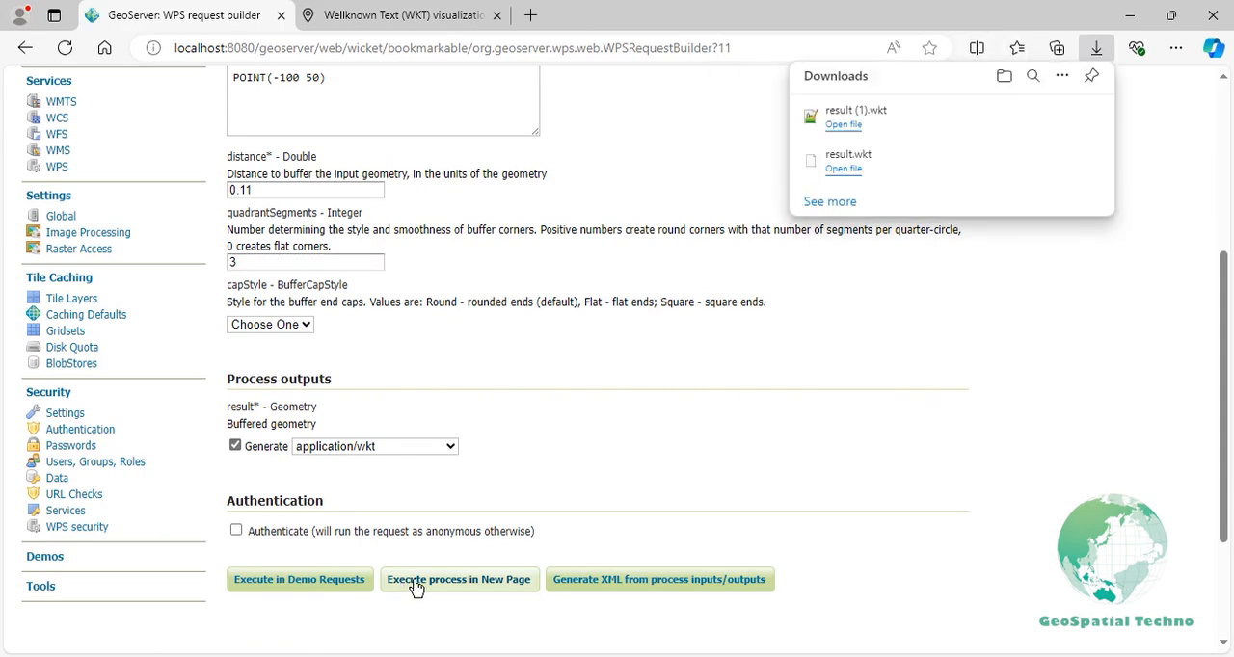
left_click(847, 125)
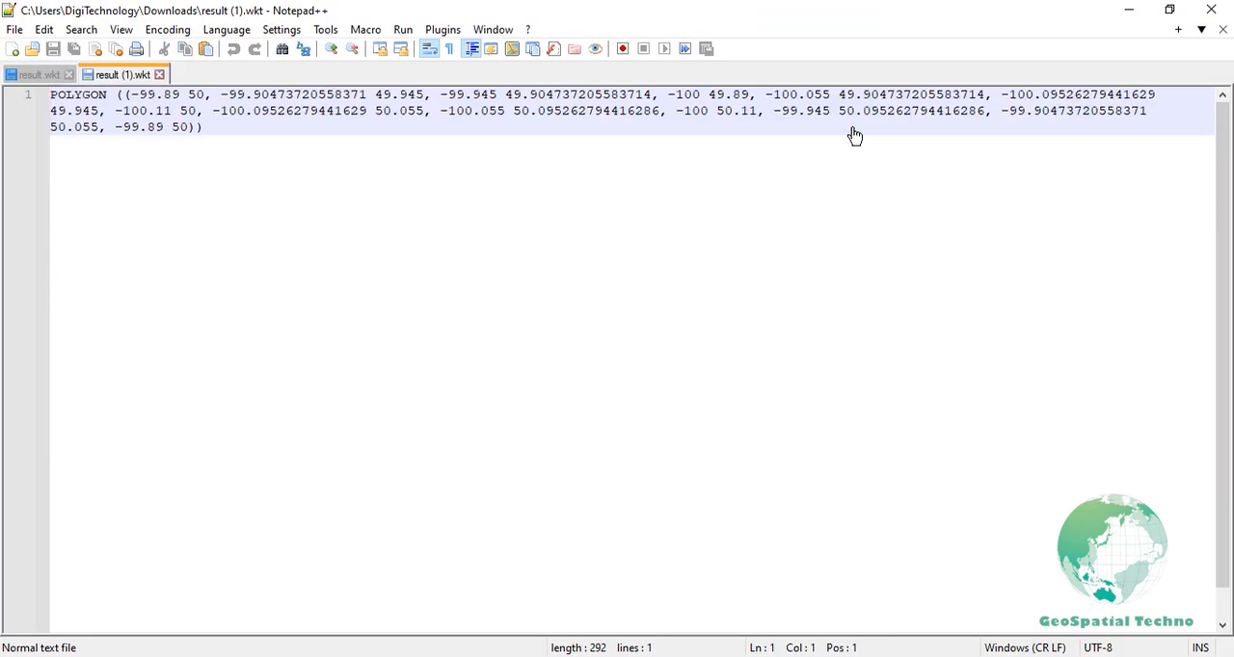
key("ctrl+a")
key("ctrl+c")
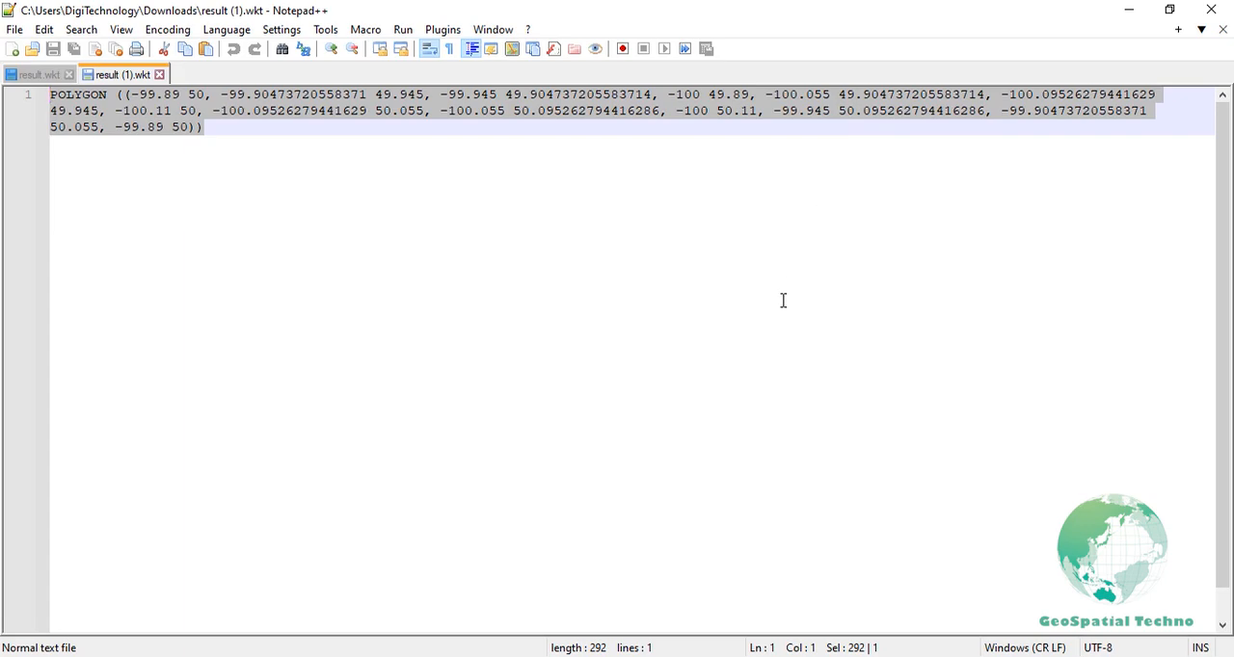
- Append the copied polygon after a comma to the WKT collection on the wktmap.com page and compare both buffer outlines on the map
key("alt+Tab")
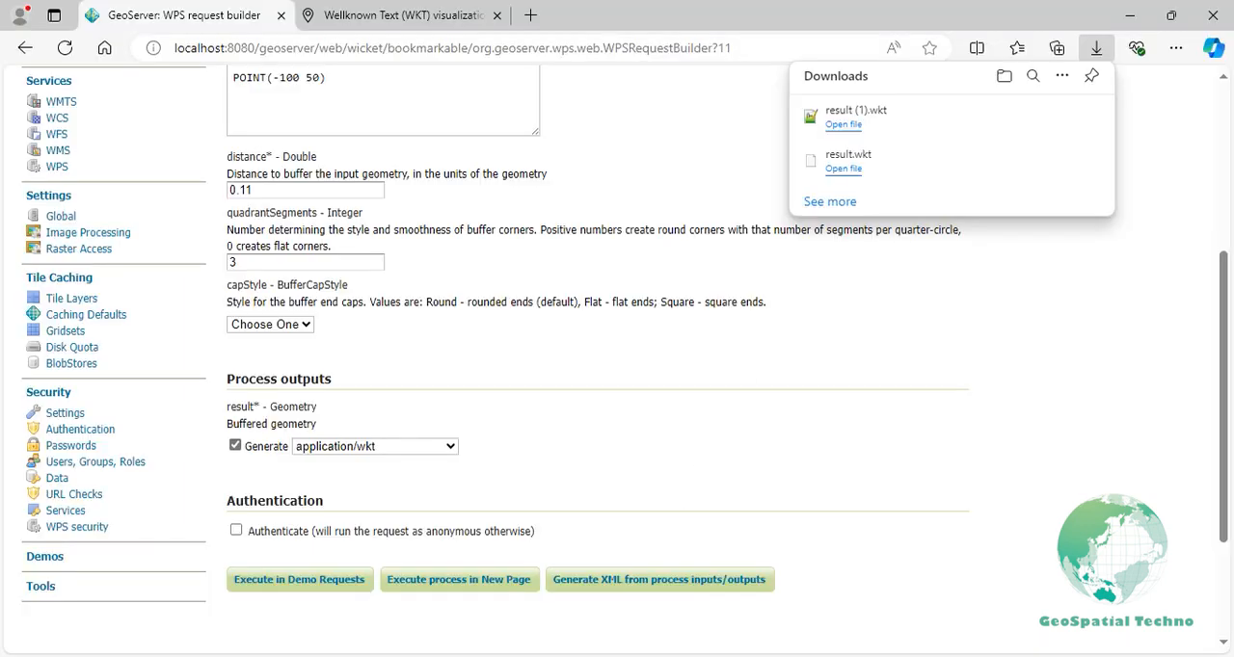
left_click(453, 30)
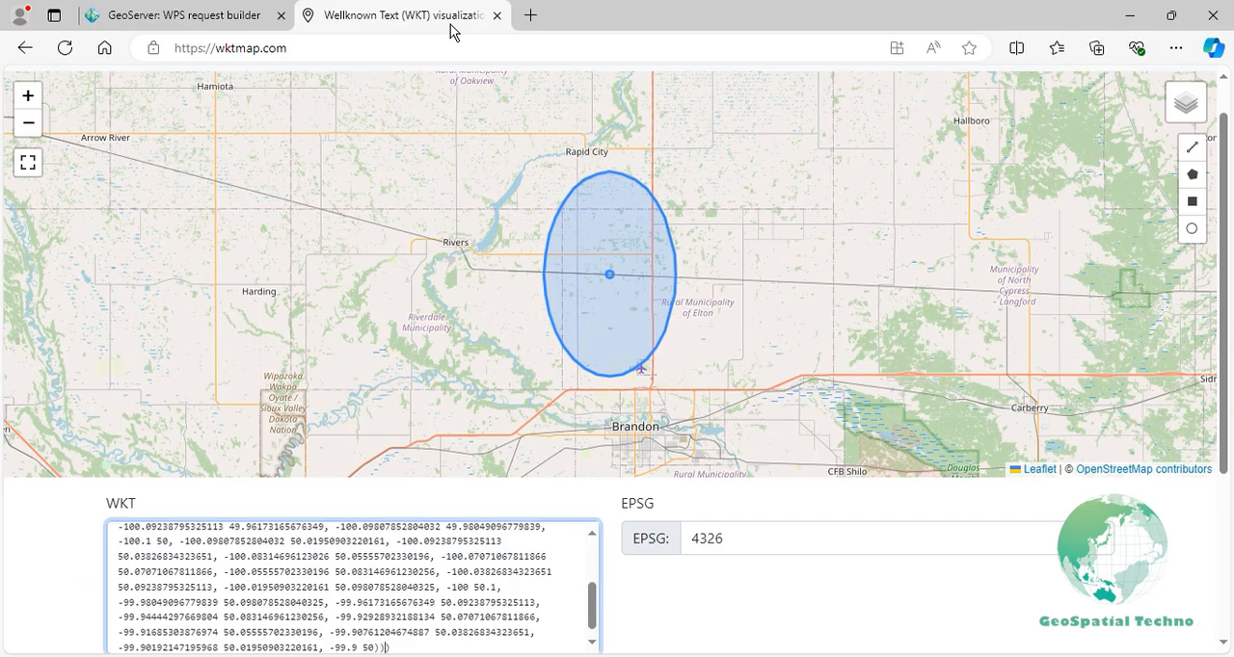
type(",")
key("ctrl+v")
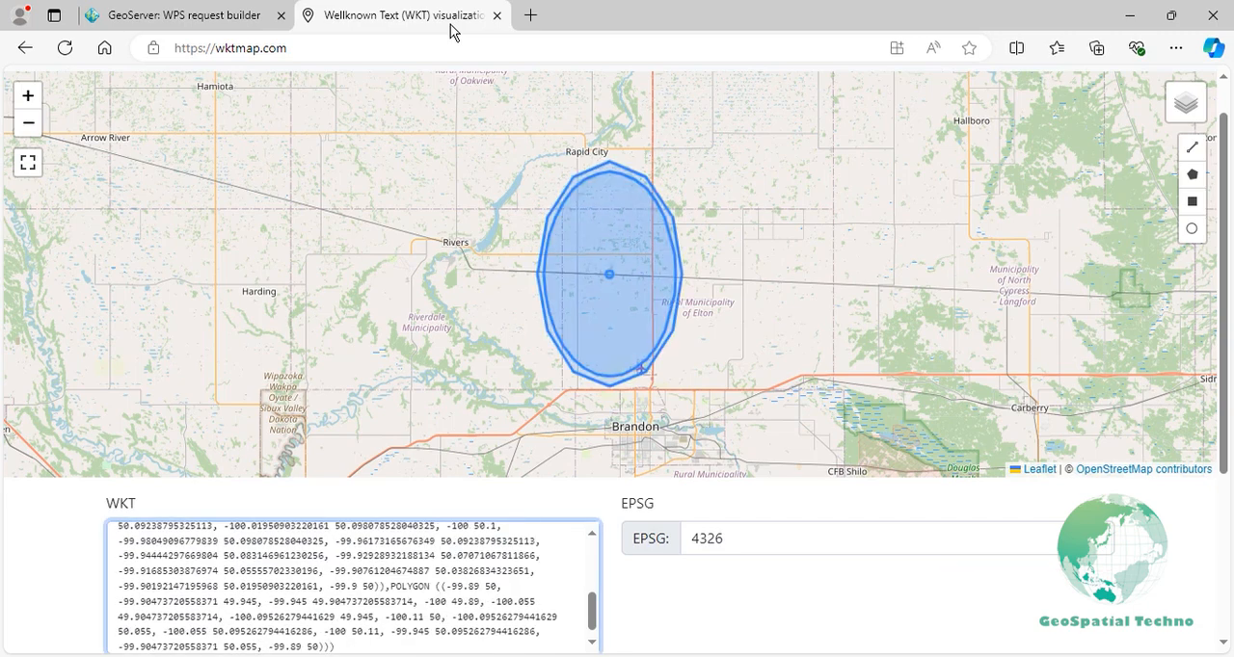
scroll(603, 281, "up", 2)
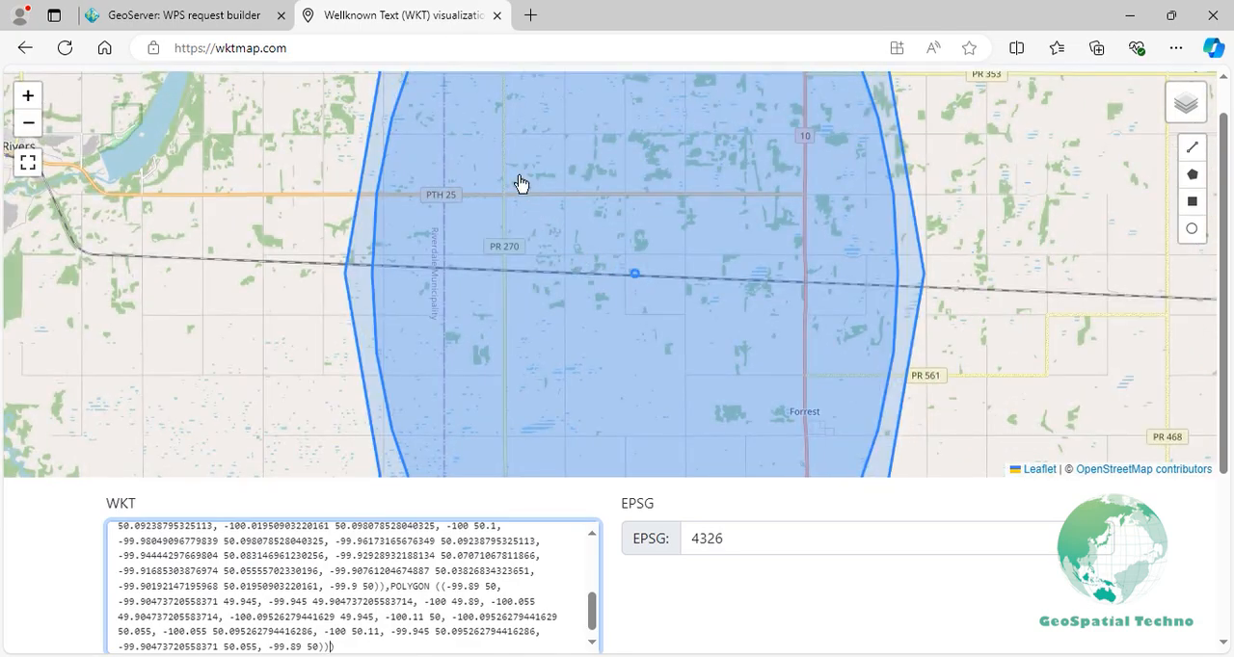
left_click_drag(509, 122, 495, 433)
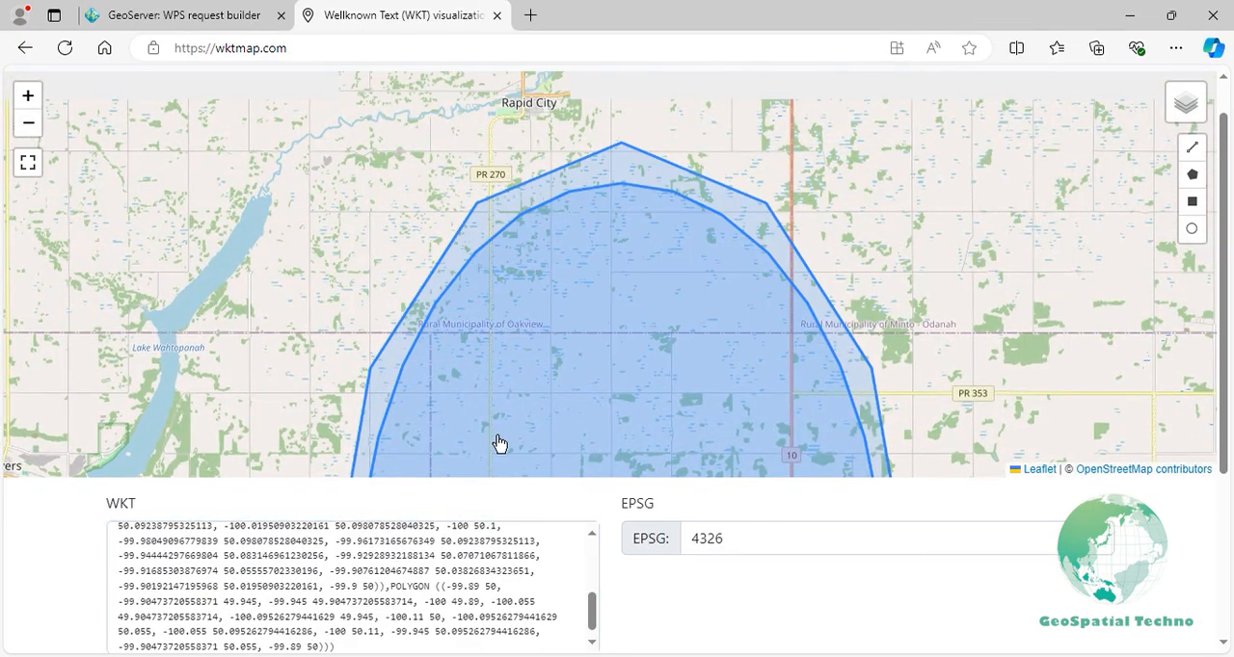
scroll(498, 444, "down", 2)
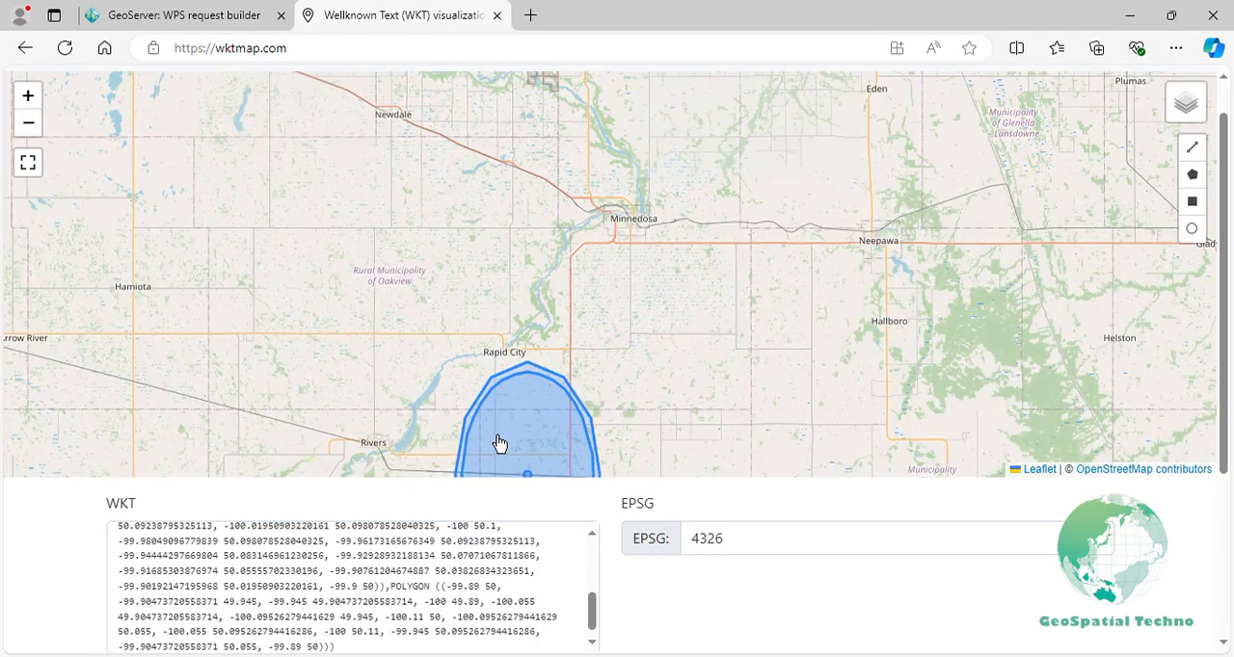
left_click_drag(498, 444, 487, 281)
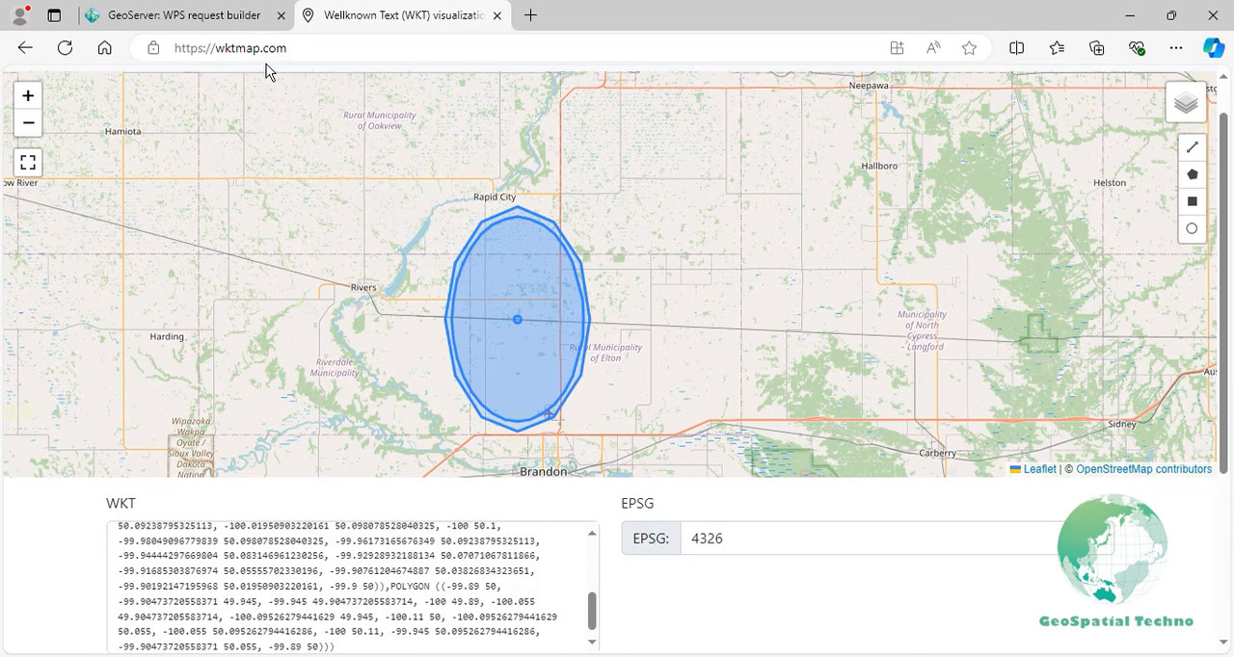
- In the WPS request builder, replace the input geometry with LINESTRING(-101.9 37.36,-101.92 37.7,-100.9 37.46) and set the buffer distance to 0.01
left_click(236, 17)
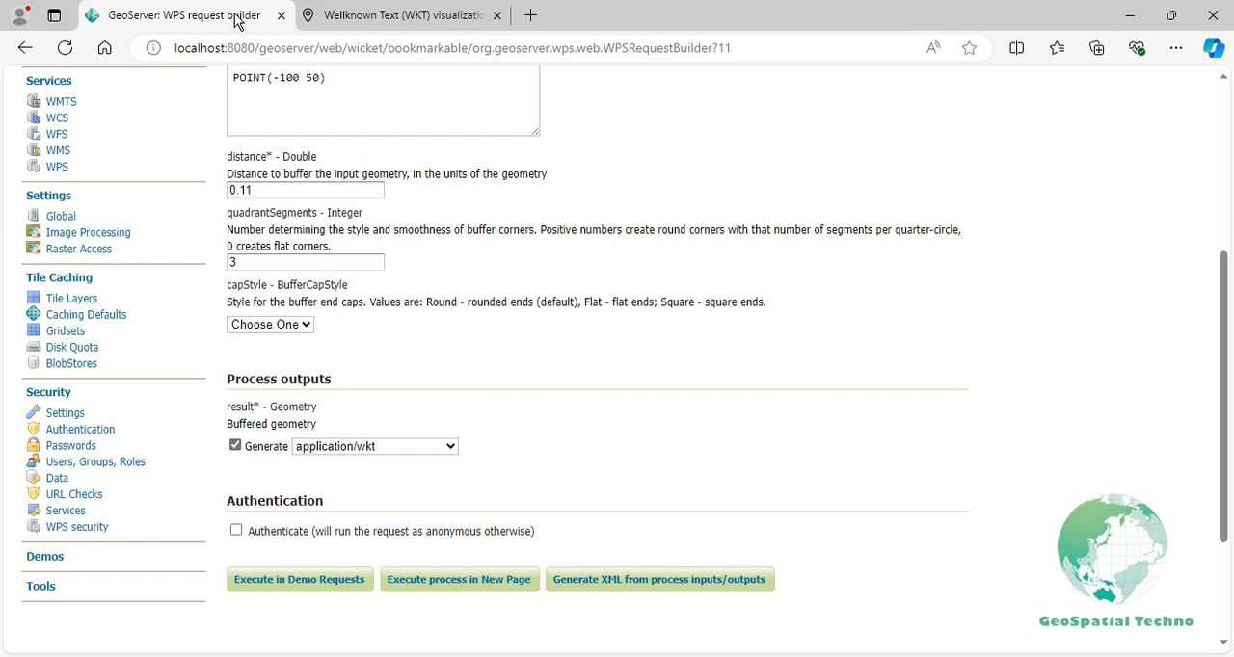
left_click(304, 330)
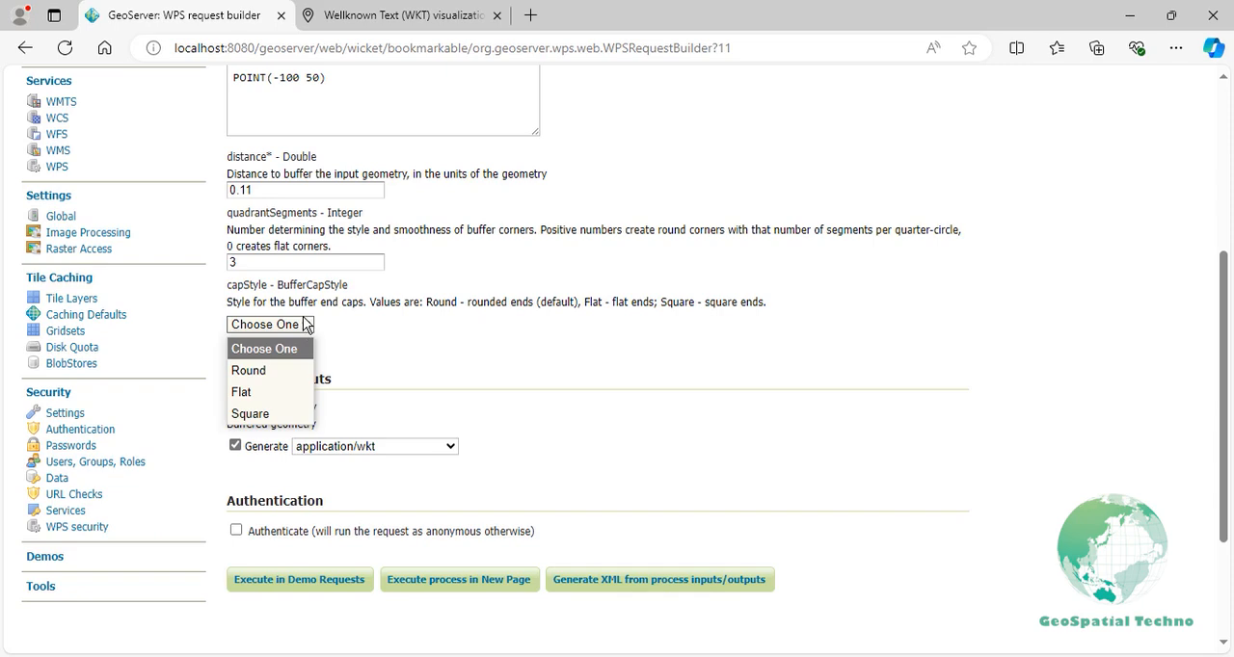
left_click(355, 98)
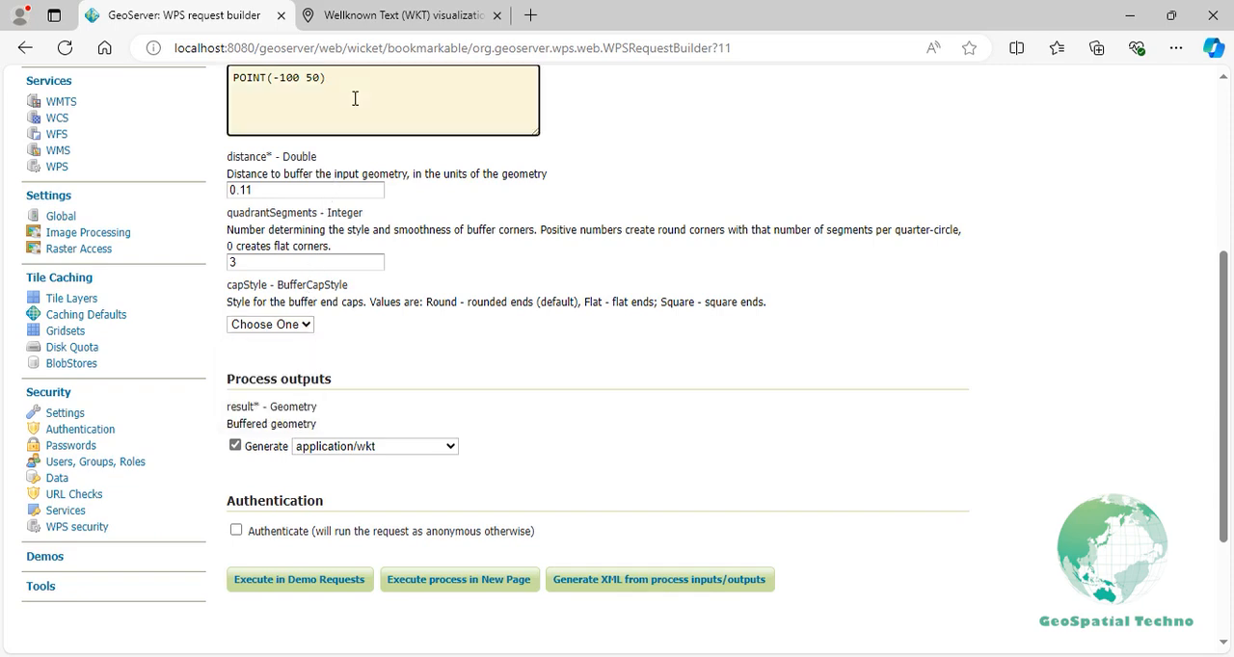
key("ctrl+a")
type("LINESTRING(-101.9 37.36,-101.92 37")
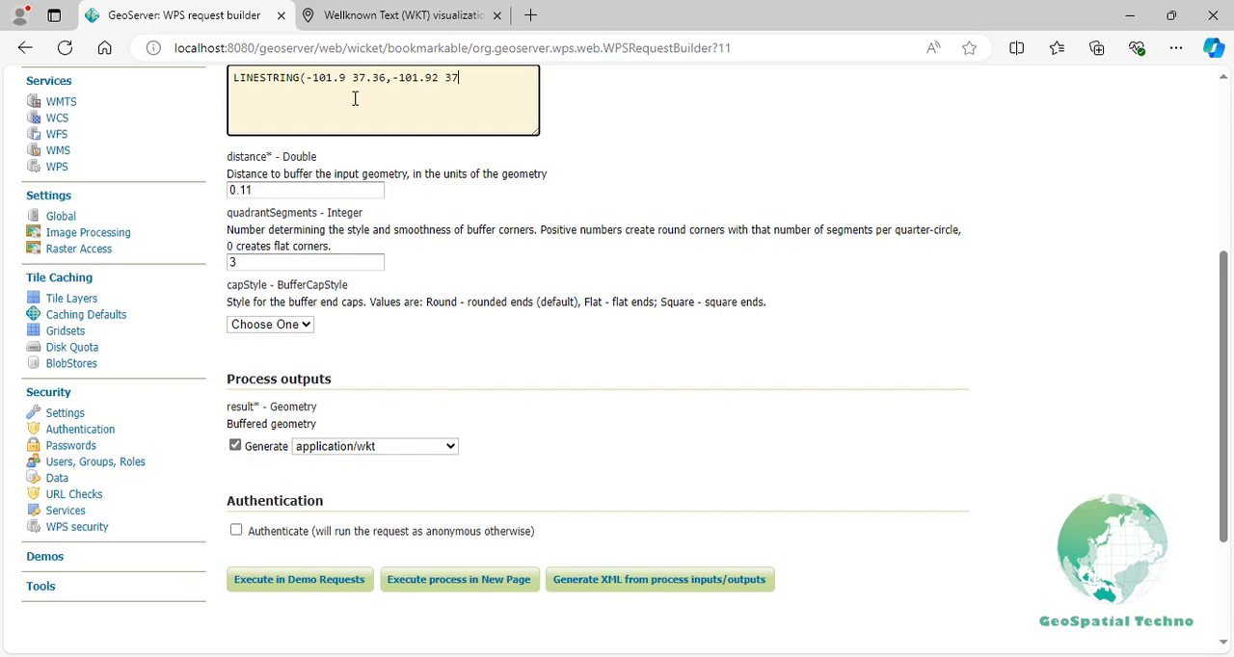
type(".7,-100.9 37.46)")
double_click(324, 190)
type("0.01")
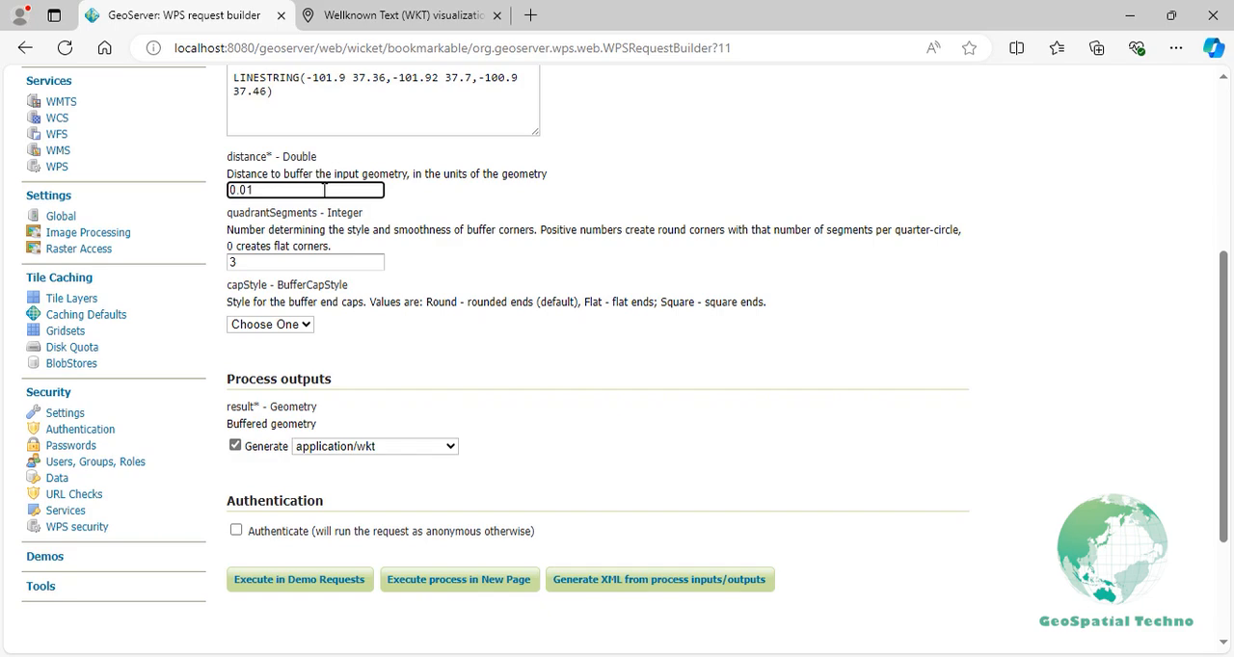
- Clear the quadrantSegments value and execute the buffer process in a new page
left_click(296, 260)
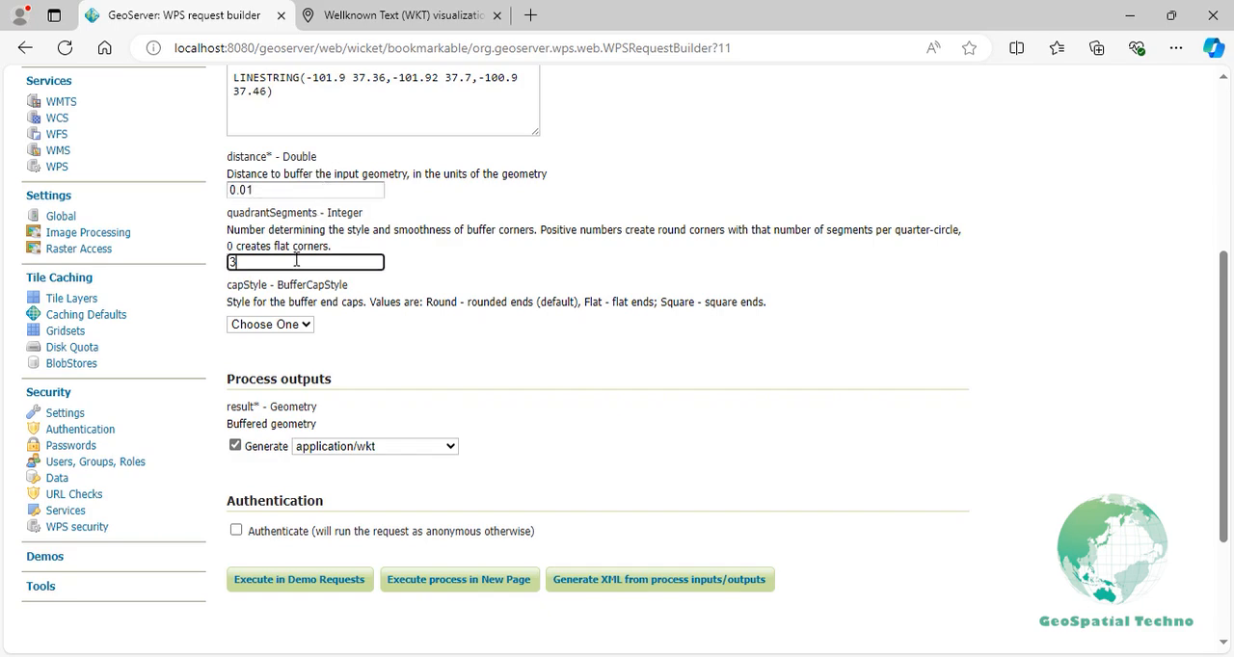
key("BackSpace")
left_click(403, 582)
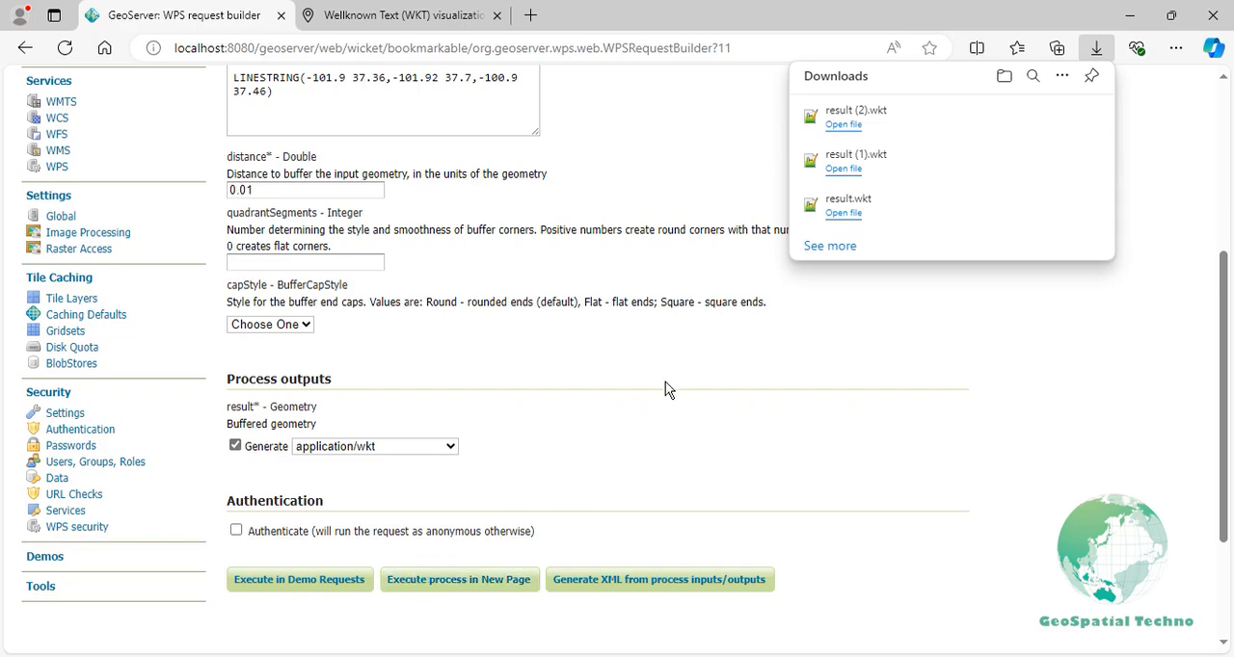
- Open the downloaded result (2).wkt, copy its whole polygon text, and return to the browser
left_click(844, 124)
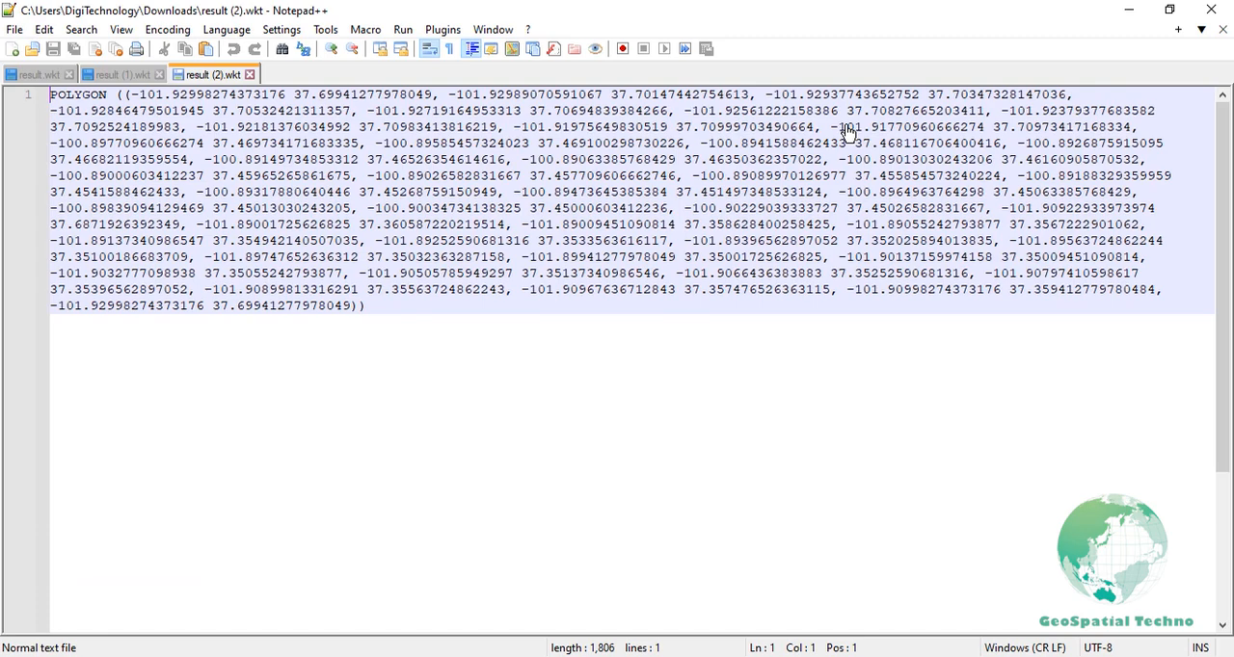
key("ctrl+a")
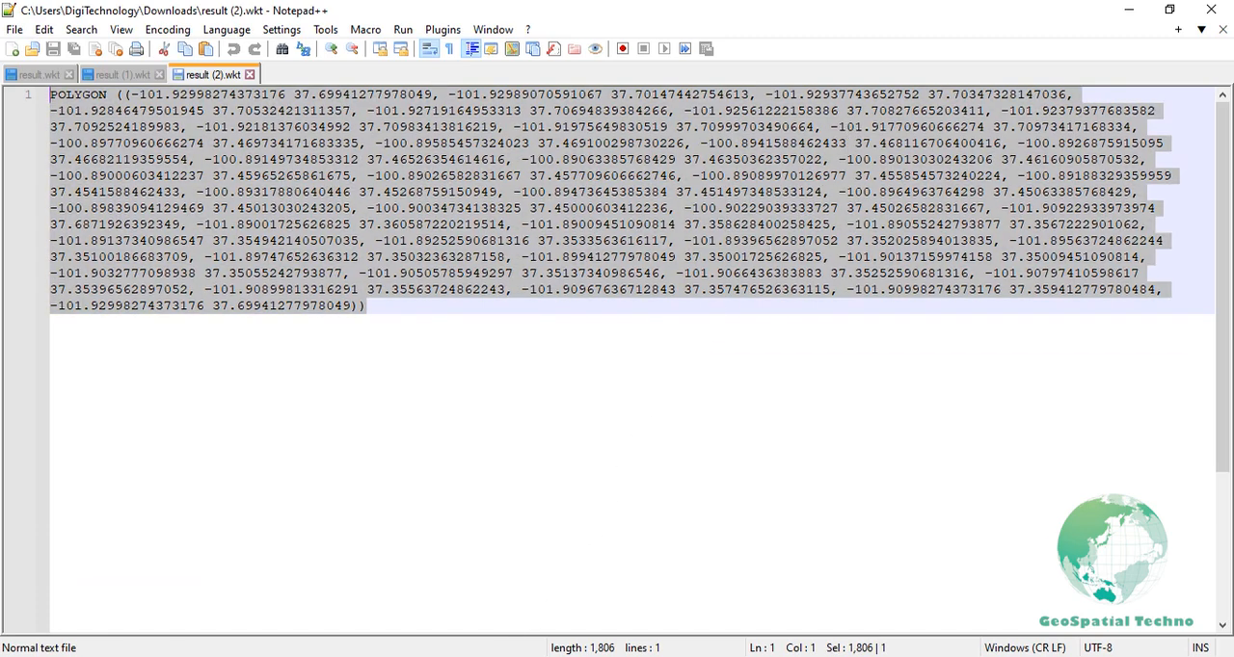
left_click(504, 656)
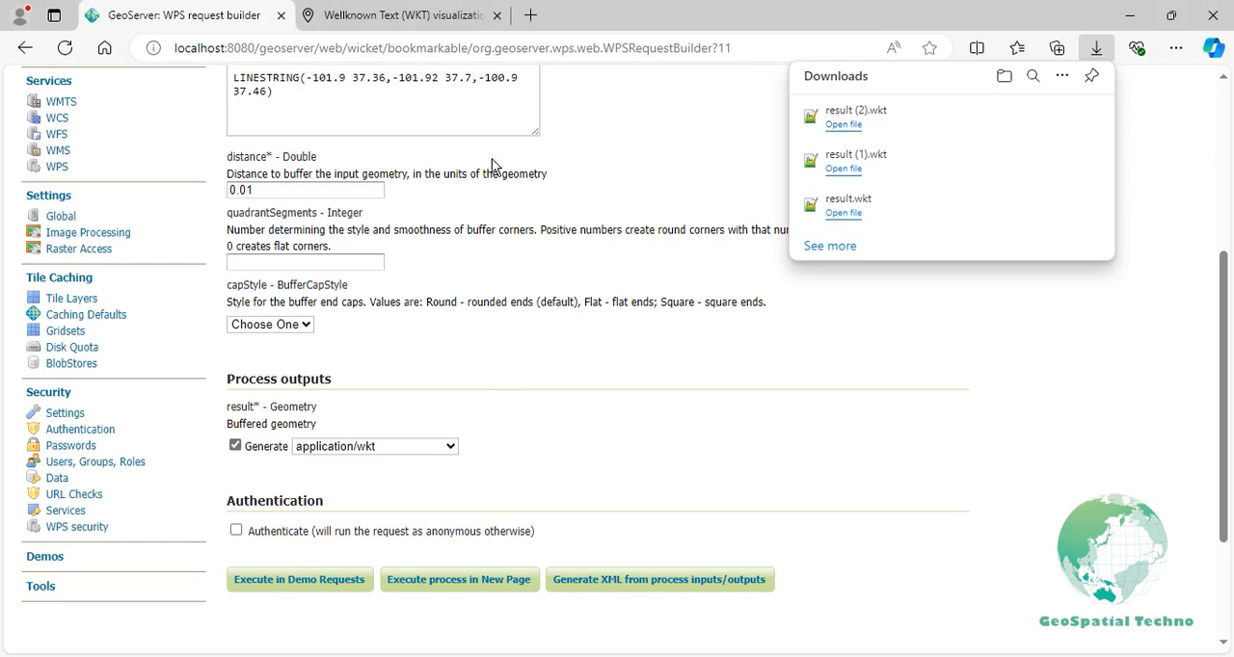
- On the wktmap.com page, append the copied polygon after a comma behind the LINESTRING in the geometry collection and inspect the buffer's end on the map
left_click(480, 30)
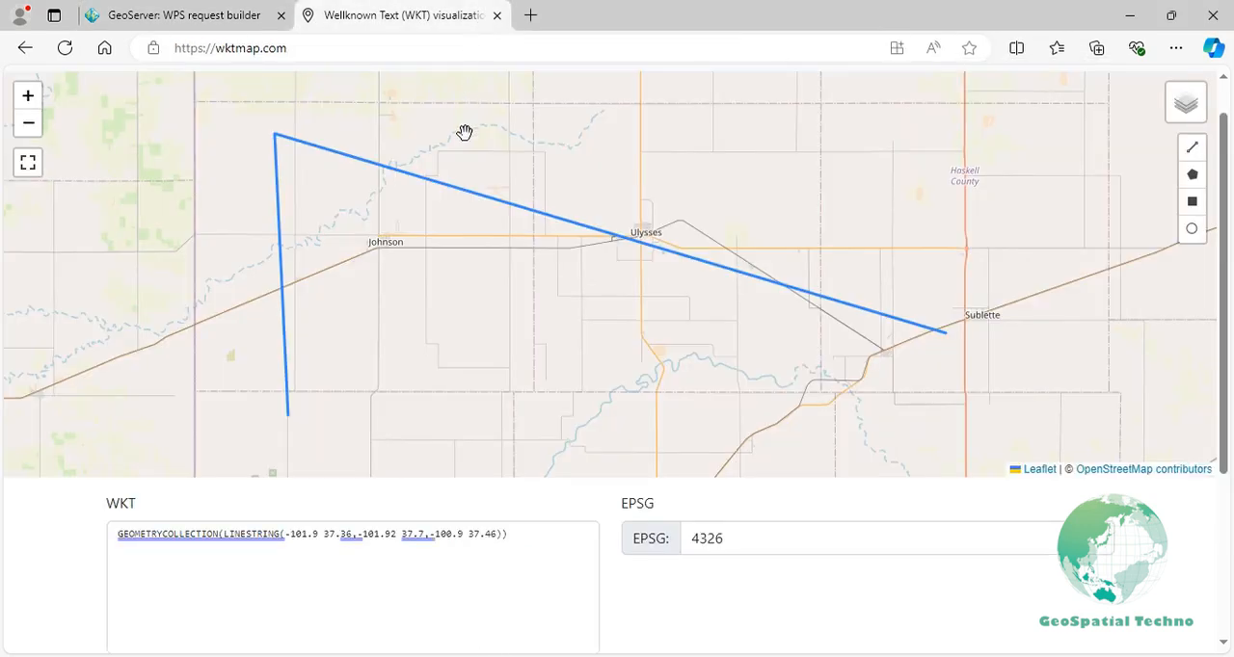
left_click(499, 534)
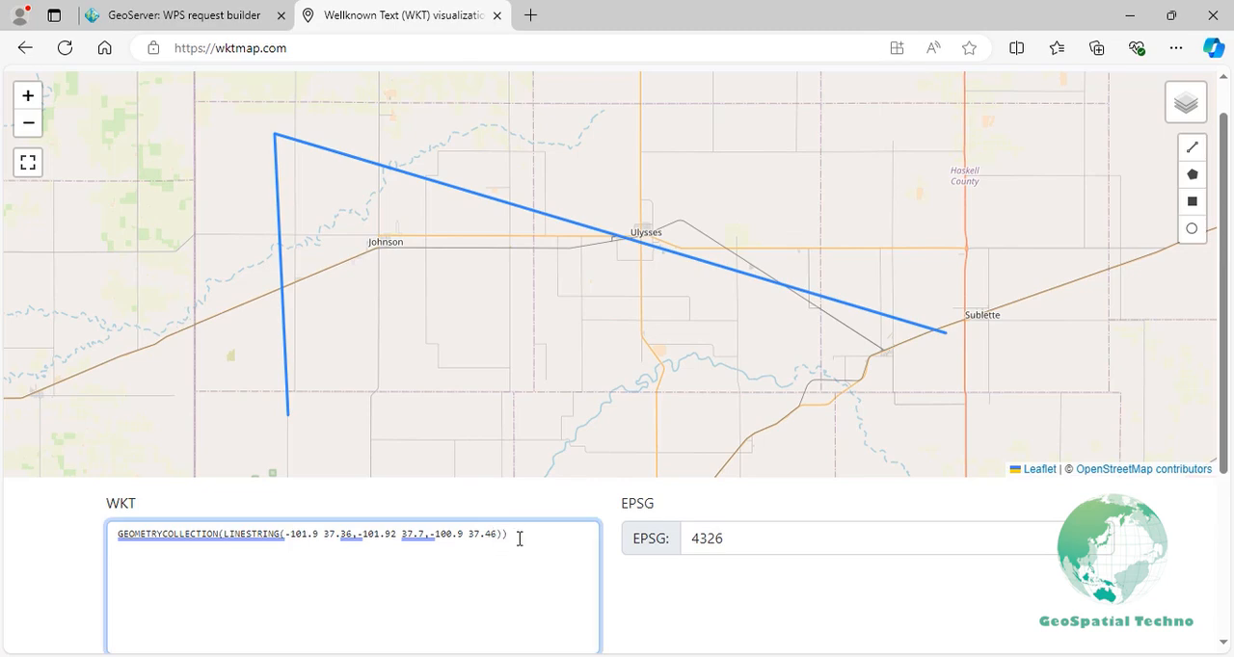
type(",")
key("ctrl+v")
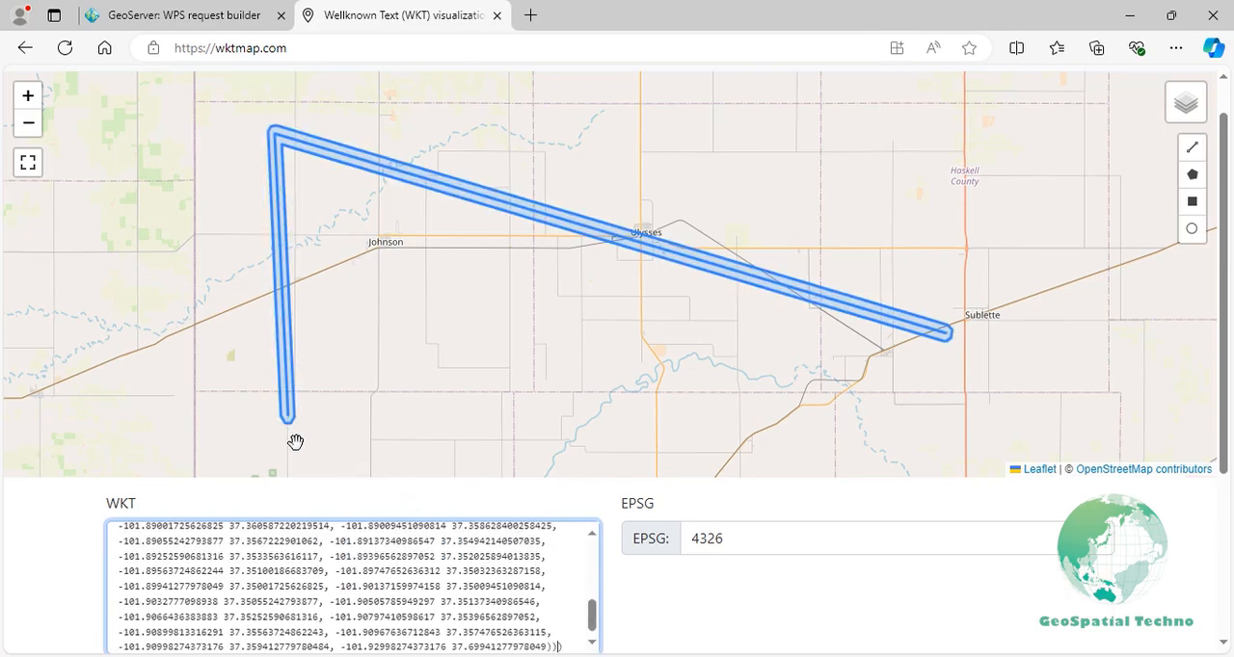
scroll(295, 441, "up", 3)
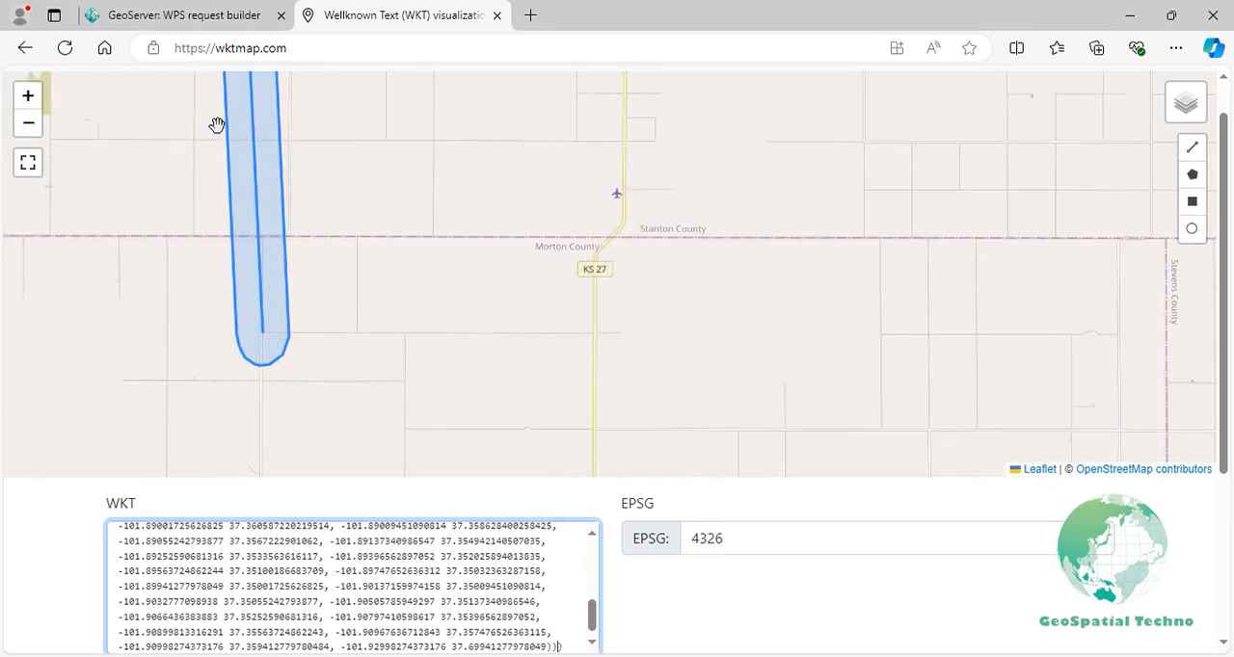
- Back in the WPS request builder, set capStyle to Flat and execute the process in a new page
left_click(210, 19)
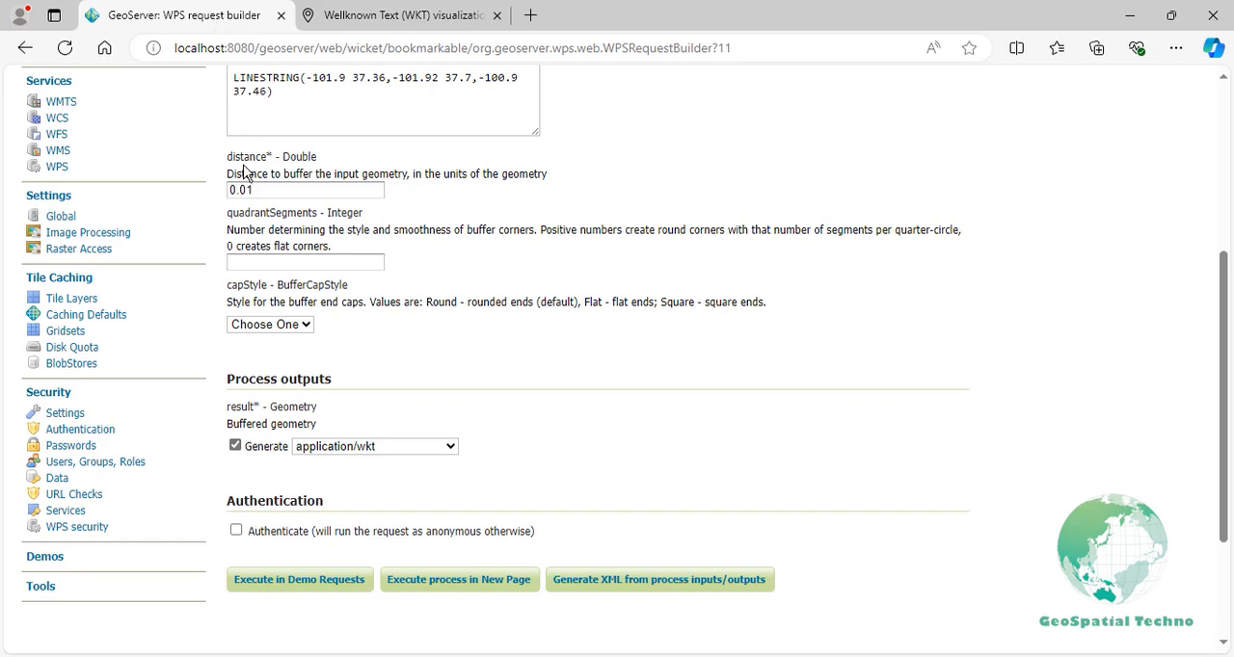
left_click(260, 326)
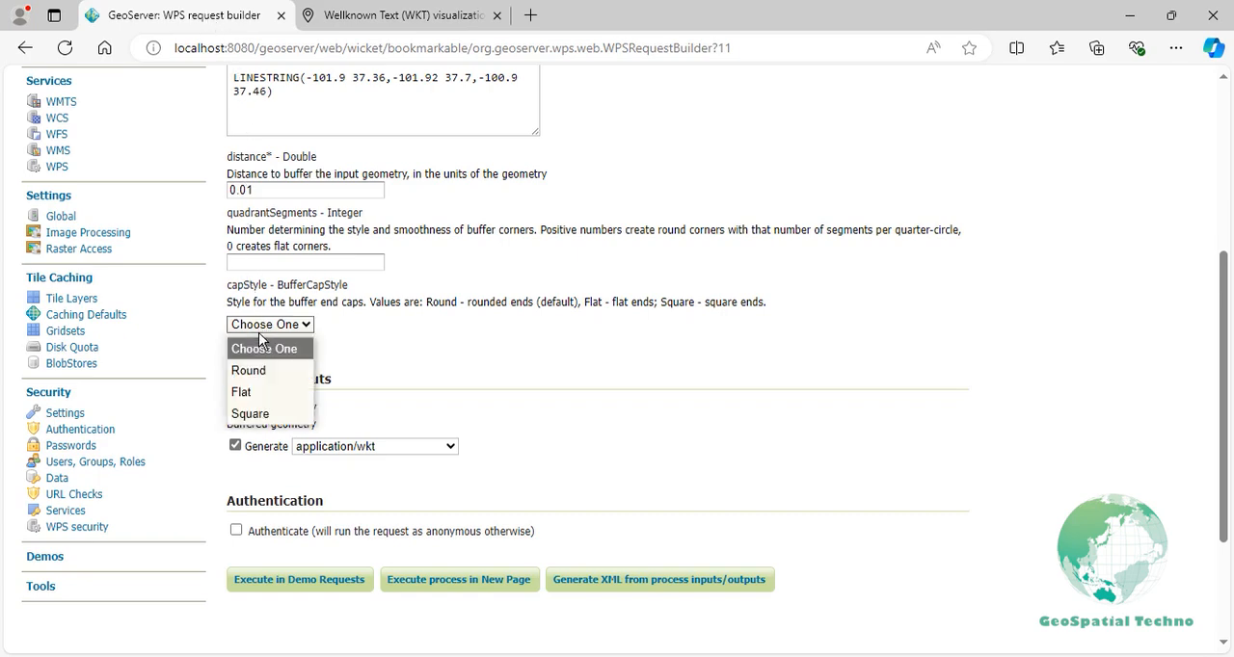
left_click(249, 391)
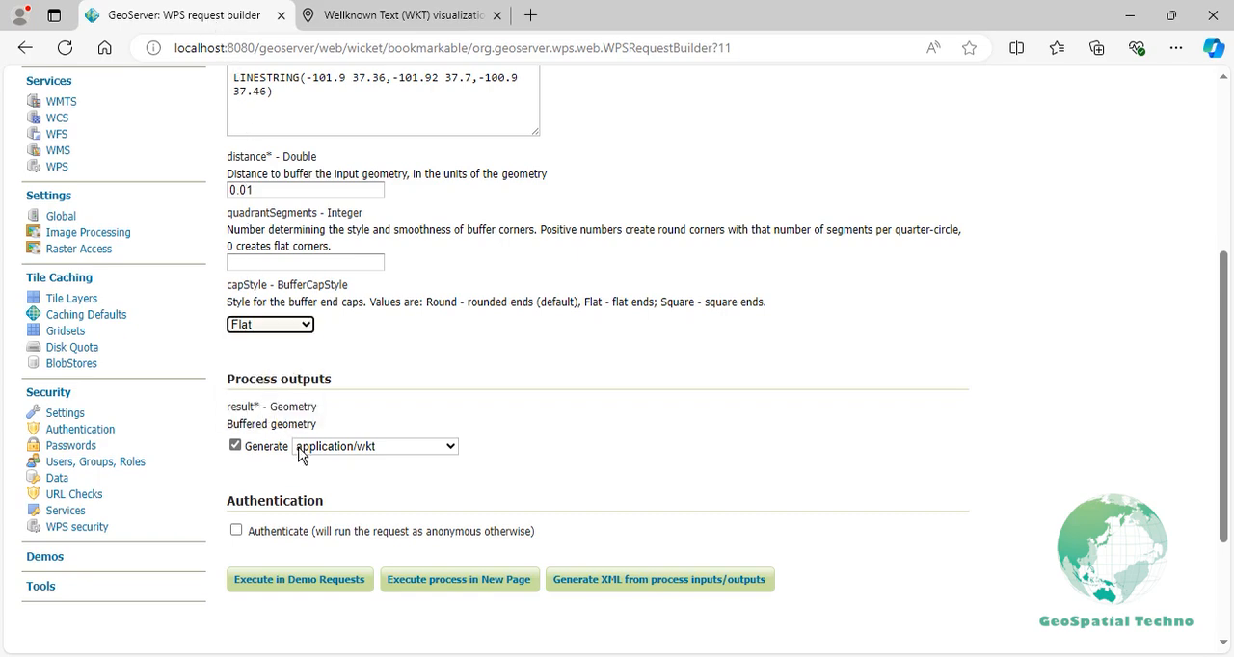
left_click(406, 584)
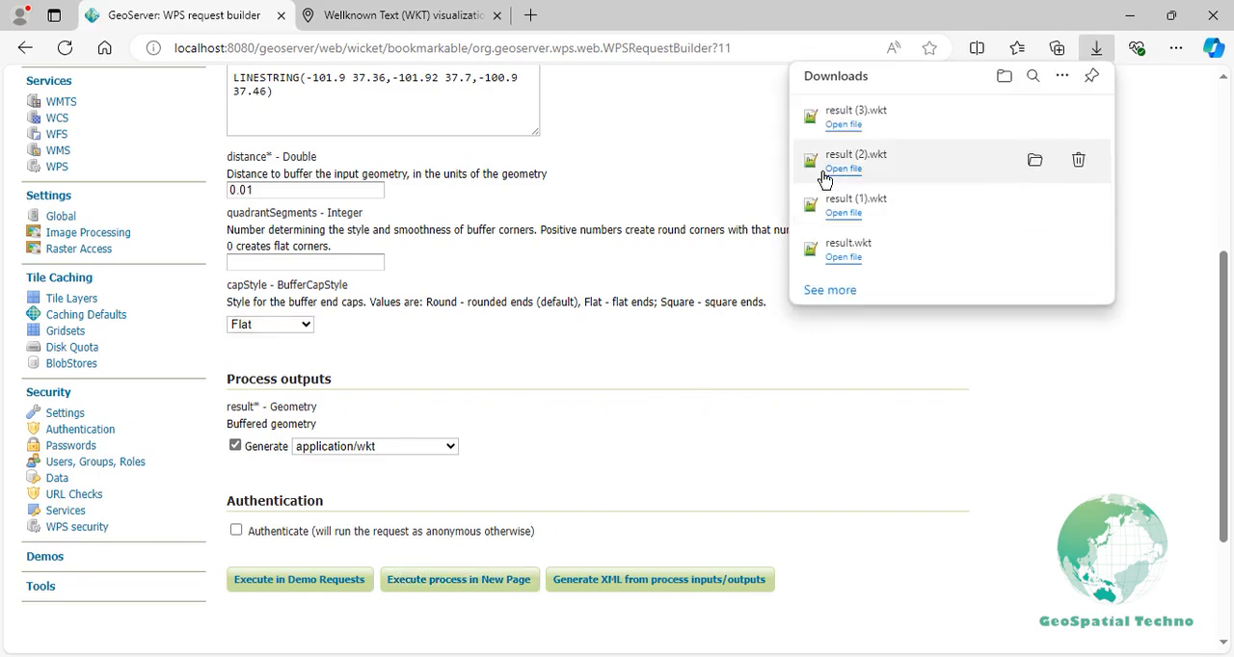
- Open the downloaded result (3).wkt, copy its whole polygon text, and return to the browser
left_click(850, 135)
key("ctrl+a")
key("ctrl+c")
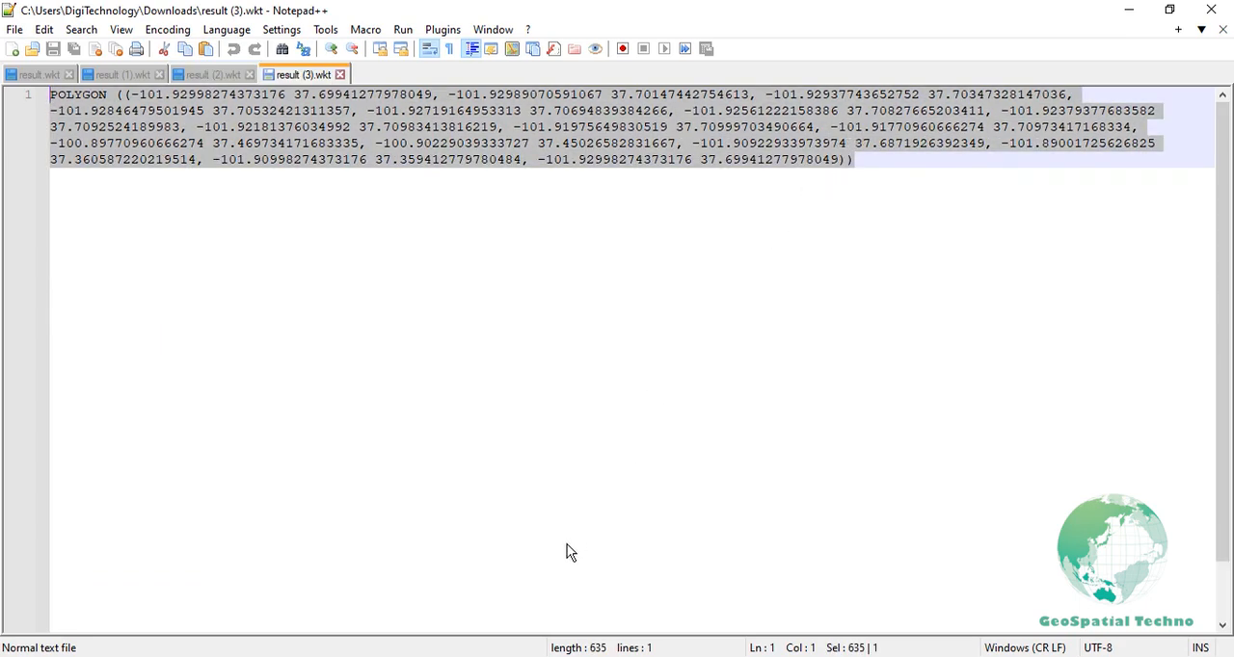
left_click(486, 656)
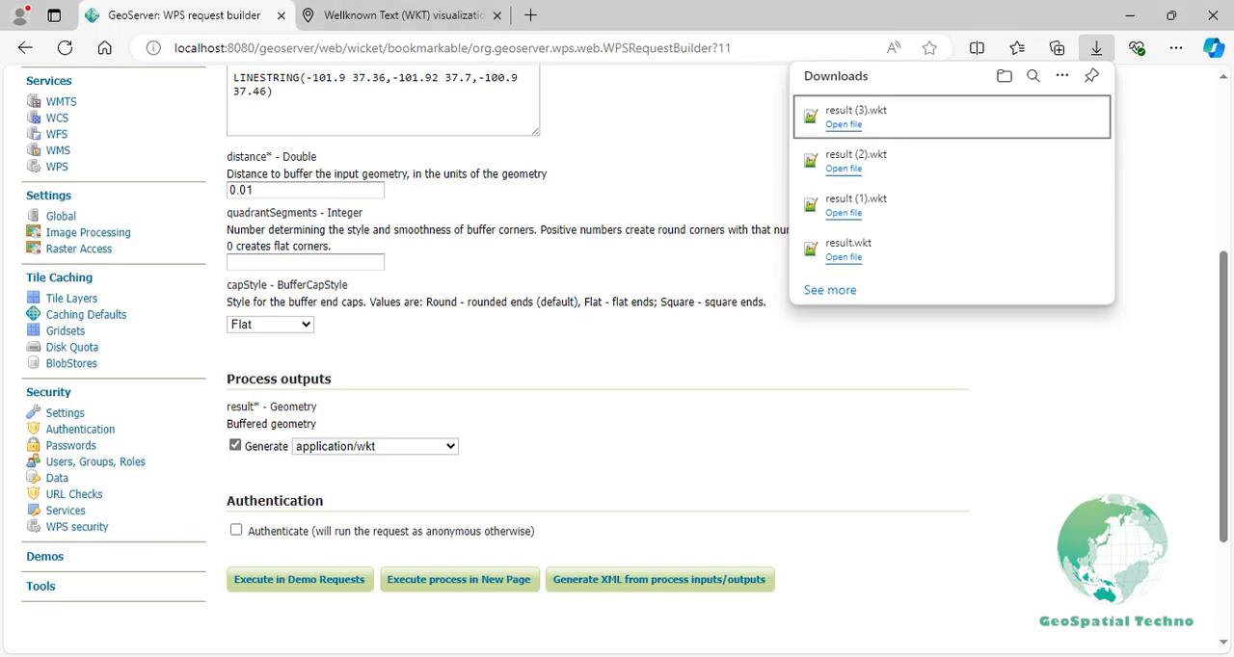
- Append the flat-cap polygon after a comma to the wktmap.com geometry collection and compare its line end with the round-cap buffer
left_click(426, 20)
type(",")
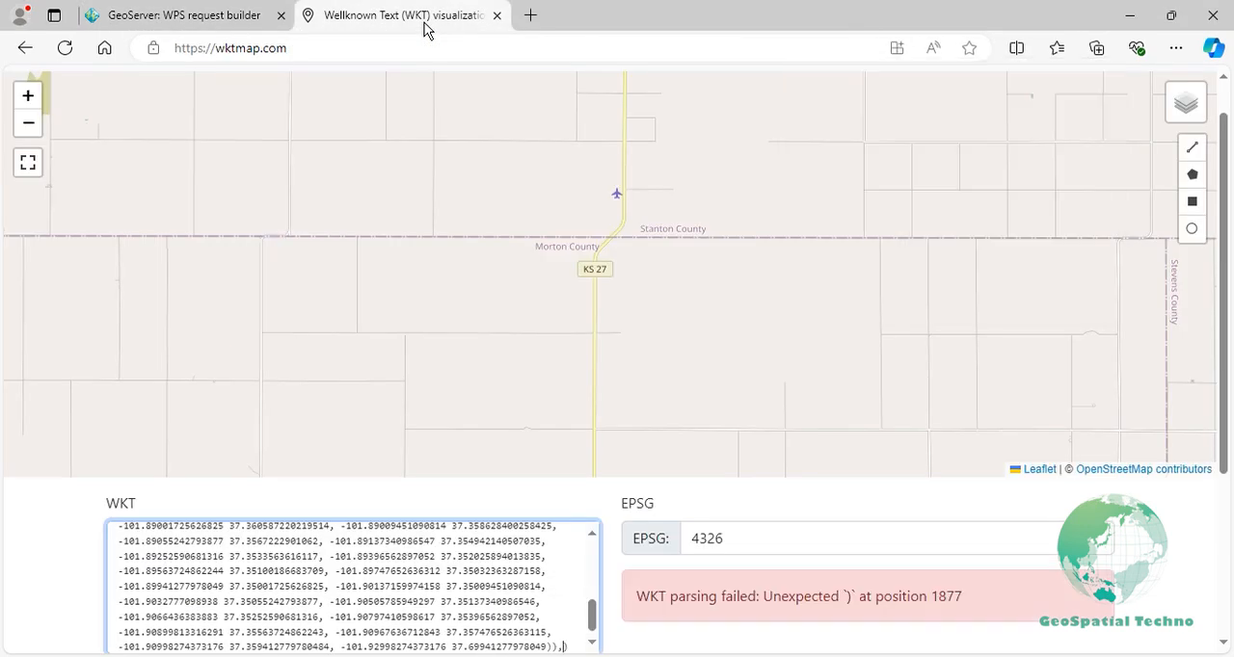
key("ctrl+v")
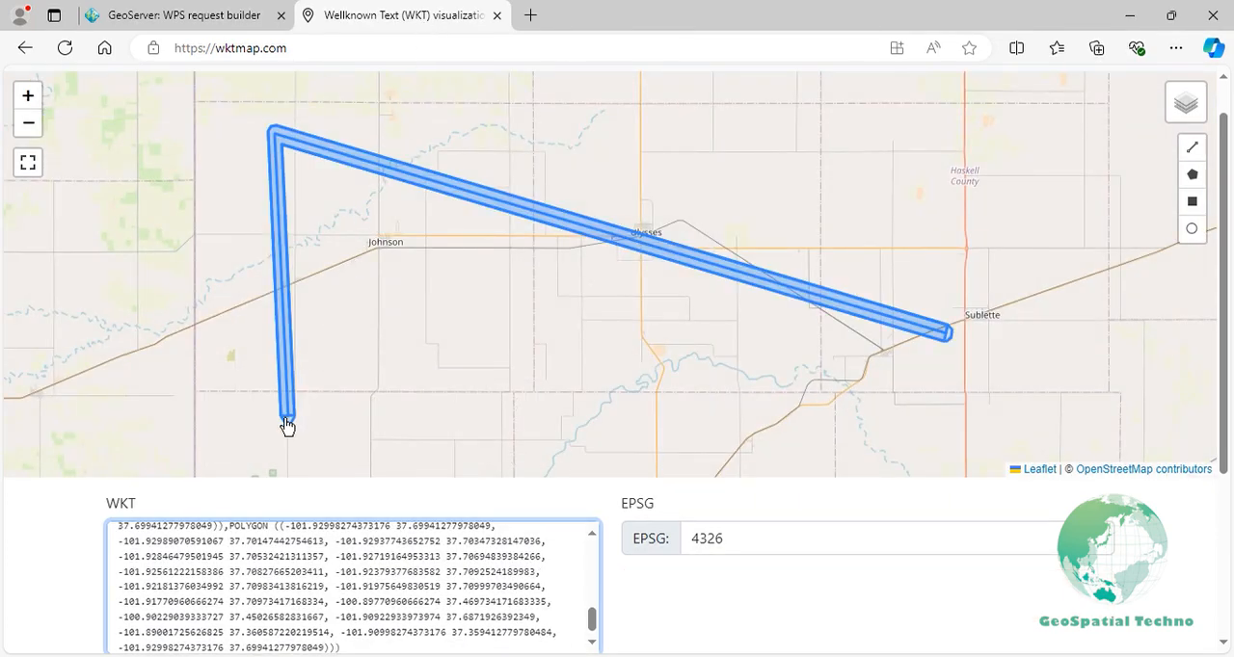
scroll(290, 418, "up", 5)
left_click_drag(284, 427, 266, 307)
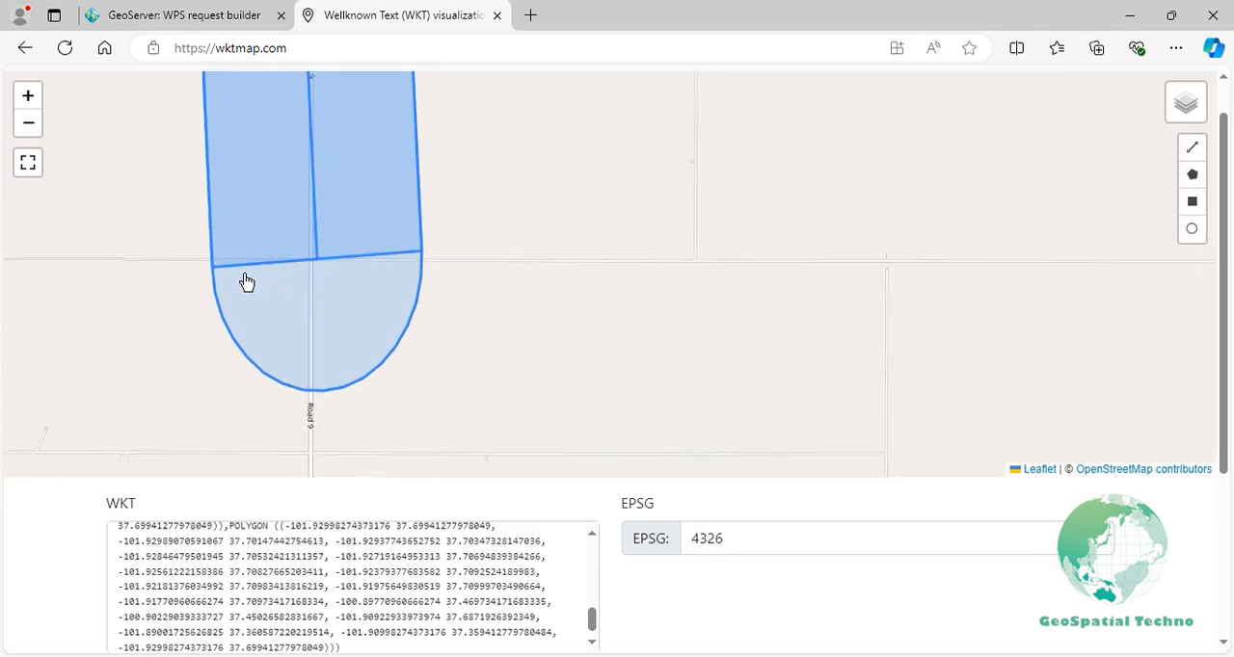
- Back in the WPS request builder, set capStyle to Square and execute the process in a new page
left_click(236, 19)
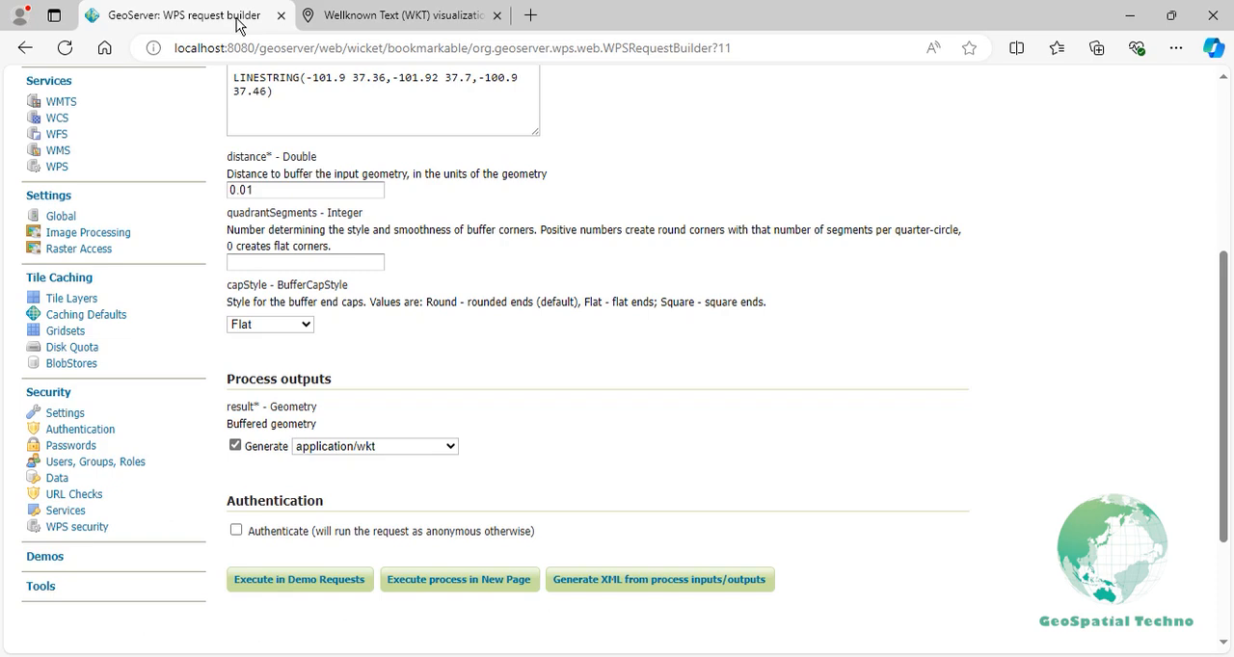
left_click(266, 323)
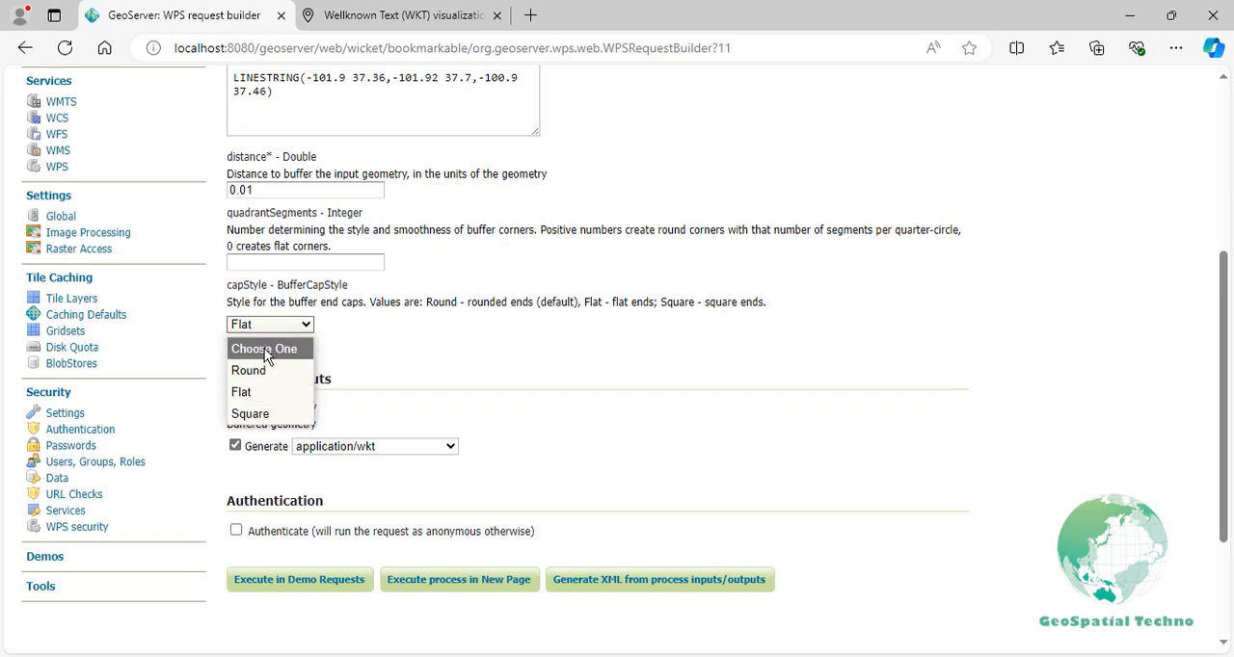
left_click(253, 414)
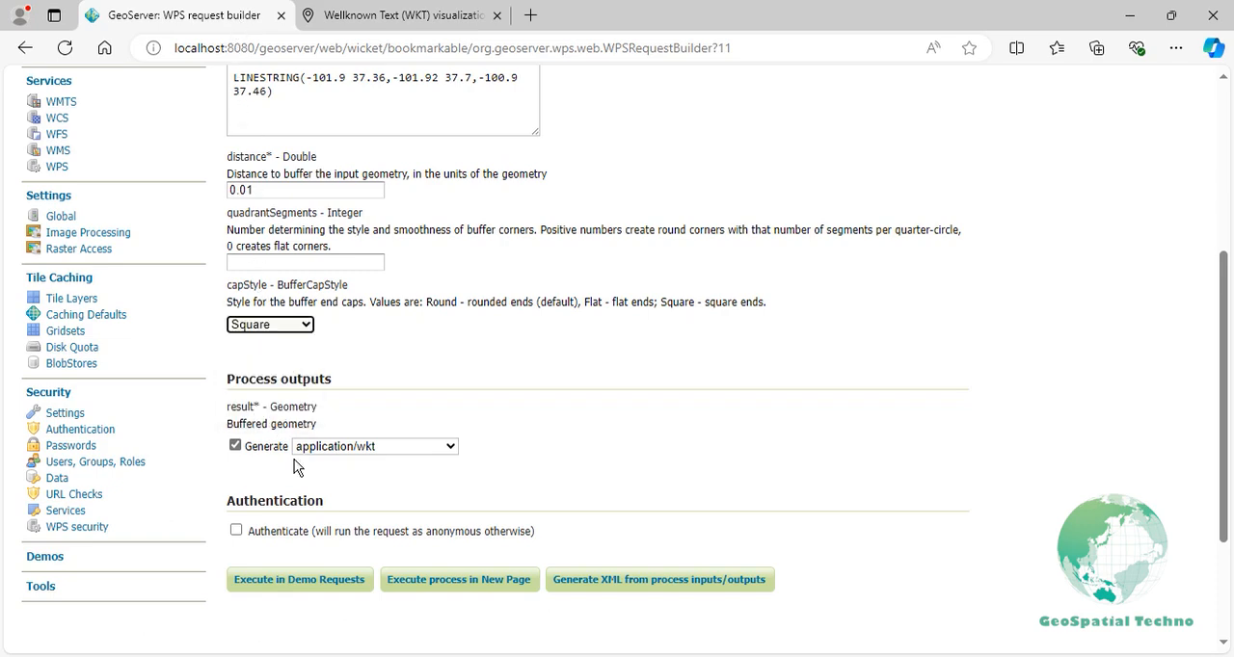
left_click(397, 580)
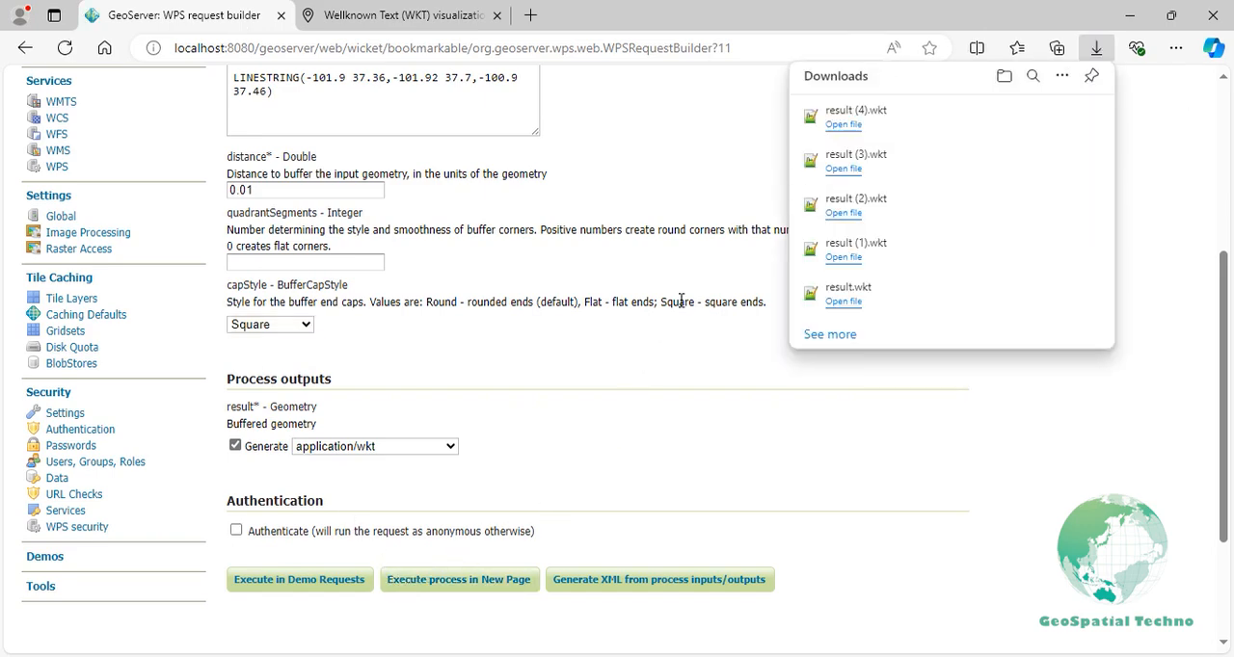
- Open the downloaded result (4).wkt, copy its whole polygon text, and return to the browser
left_click(835, 127)
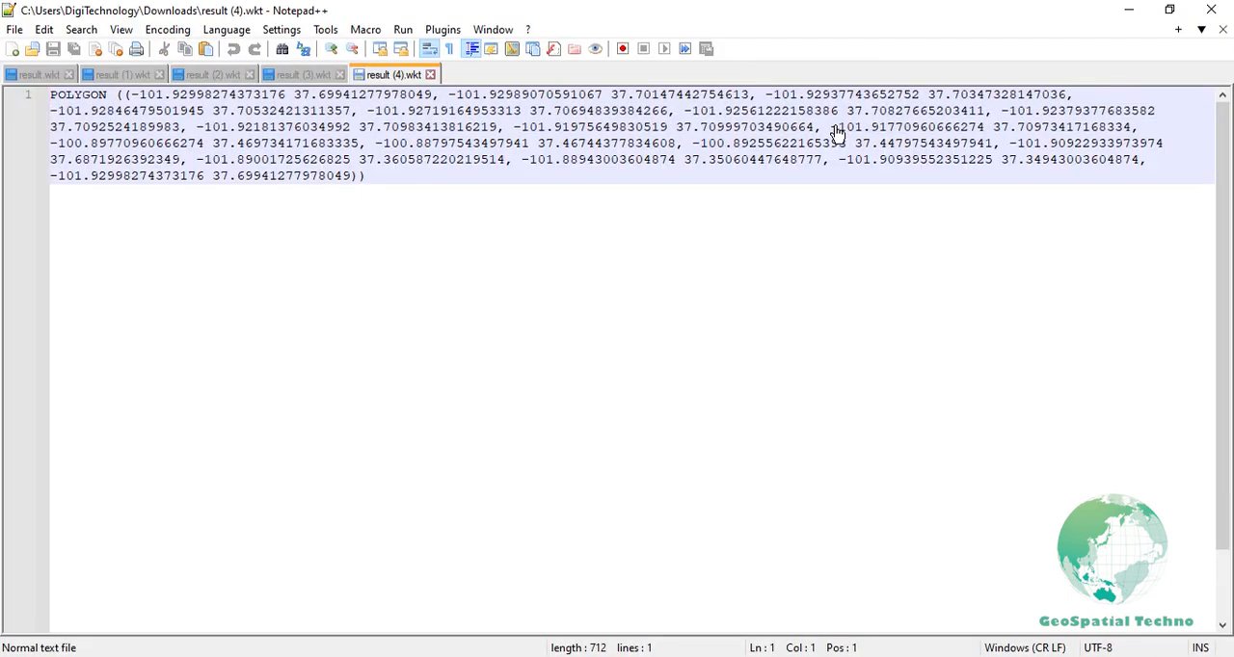
key("ctrl+a")
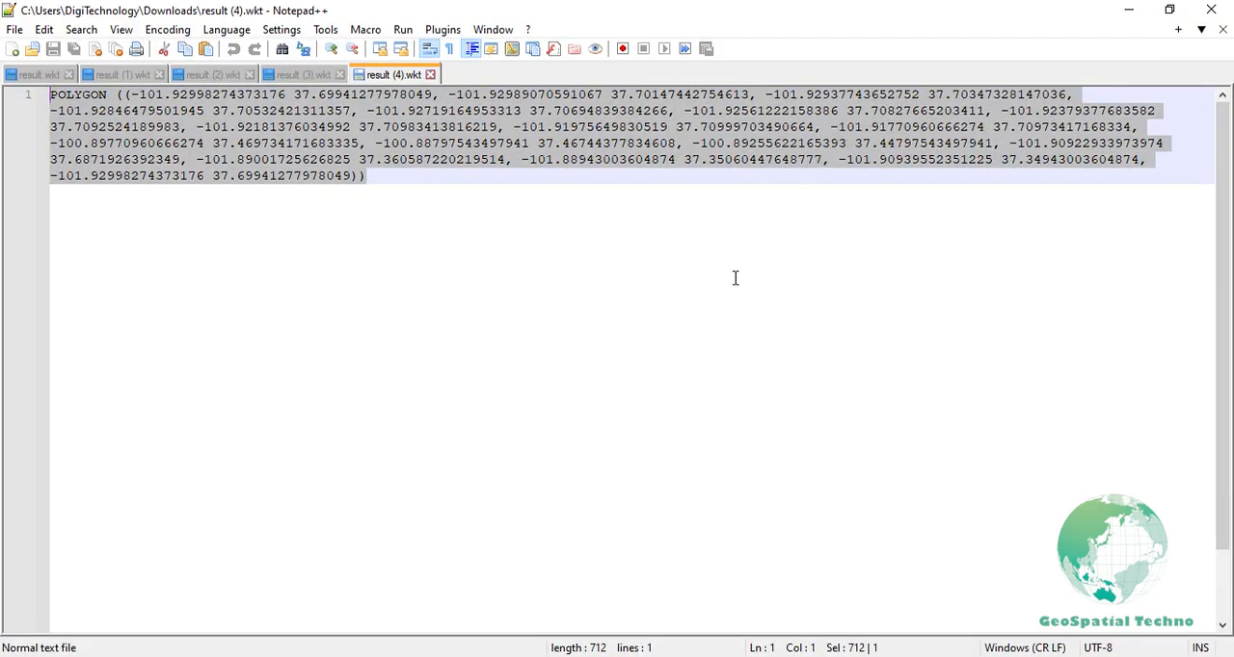
key("alt+Tab")
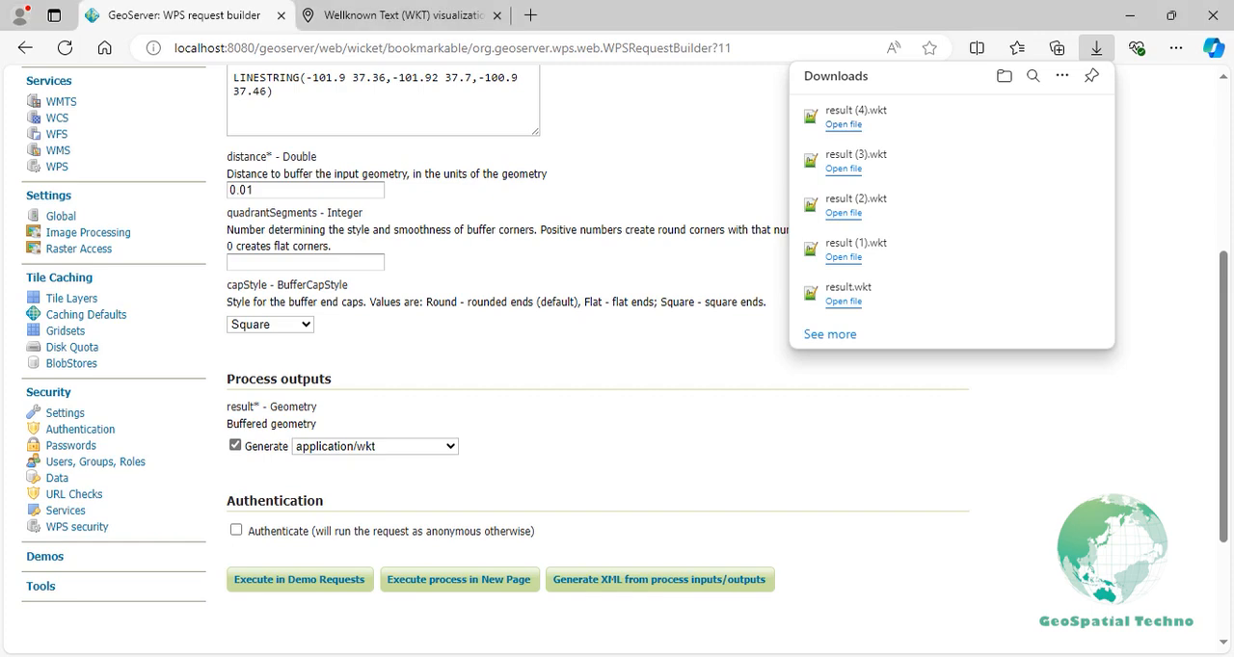
- Replace the flat-cap polygon in the wktmap.com collection with the copied square-cap polygon and compare its line end with the round-cap buffer
left_click(446, 27)
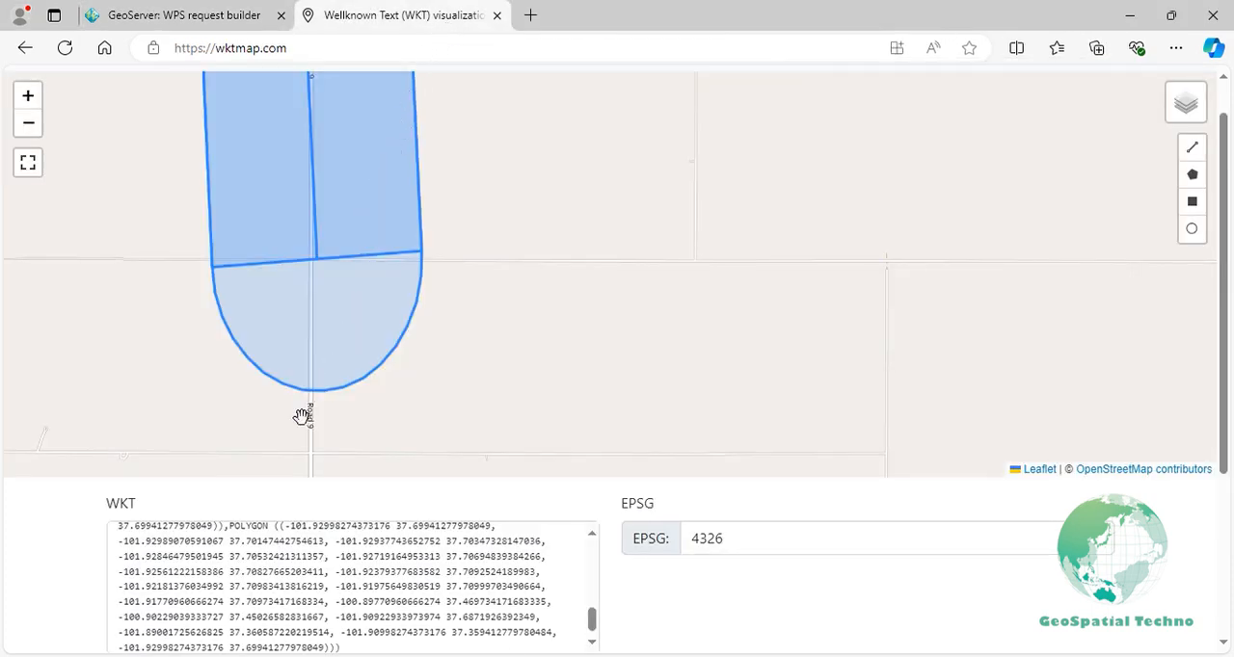
left_click(232, 525)
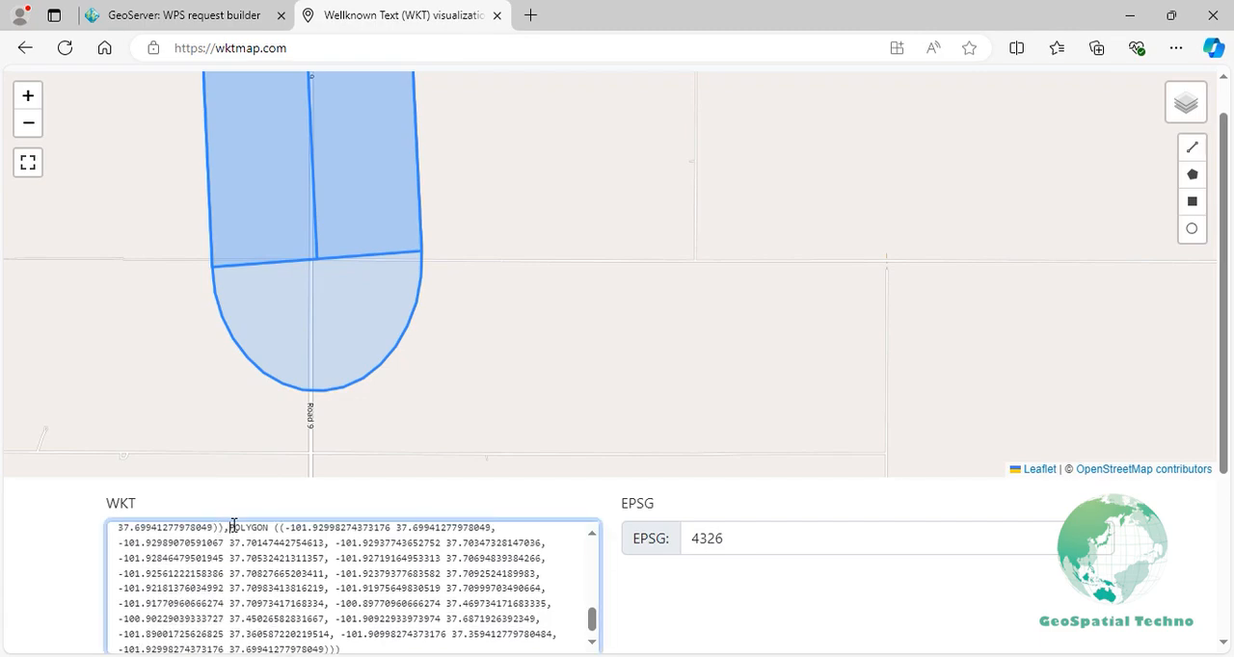
key("ctrl+a")
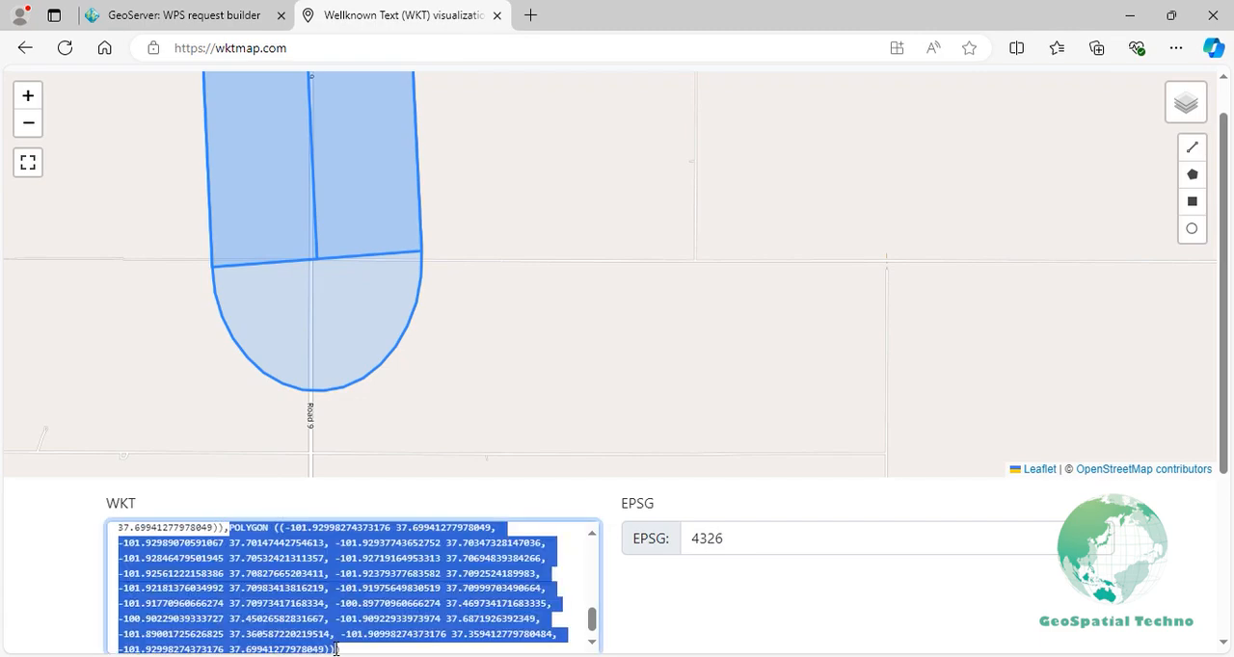
key("ctrl+v")
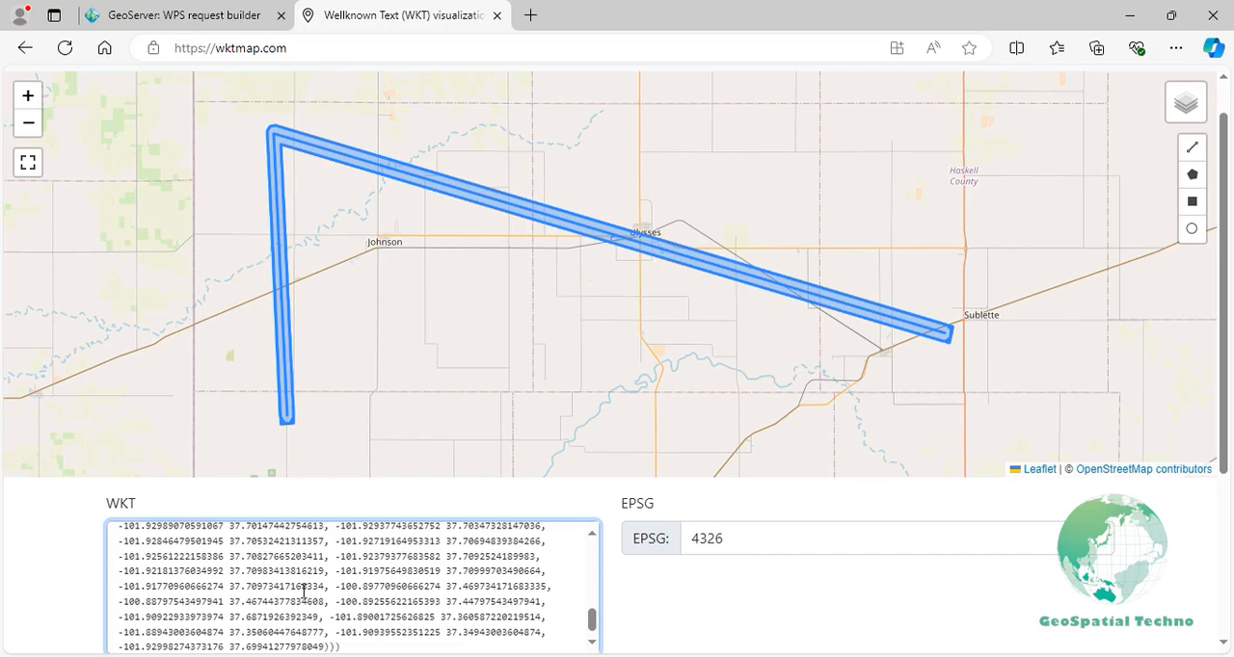
scroll(289, 432, "up", 5)
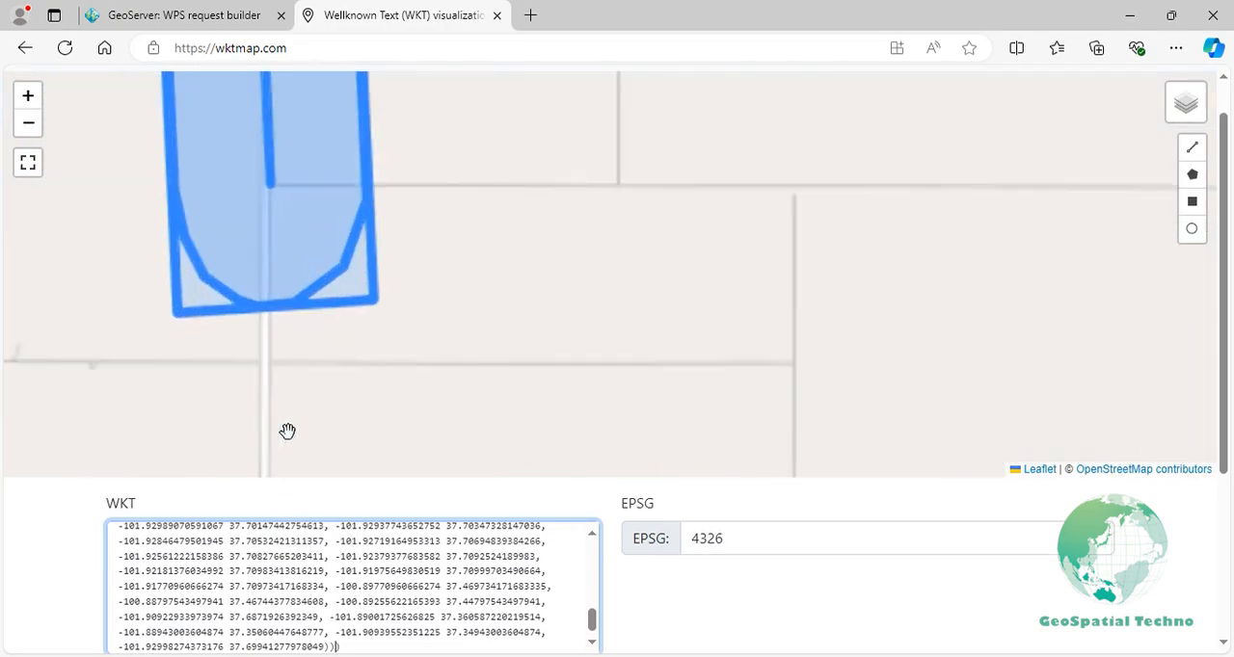
left_click(292, 457)
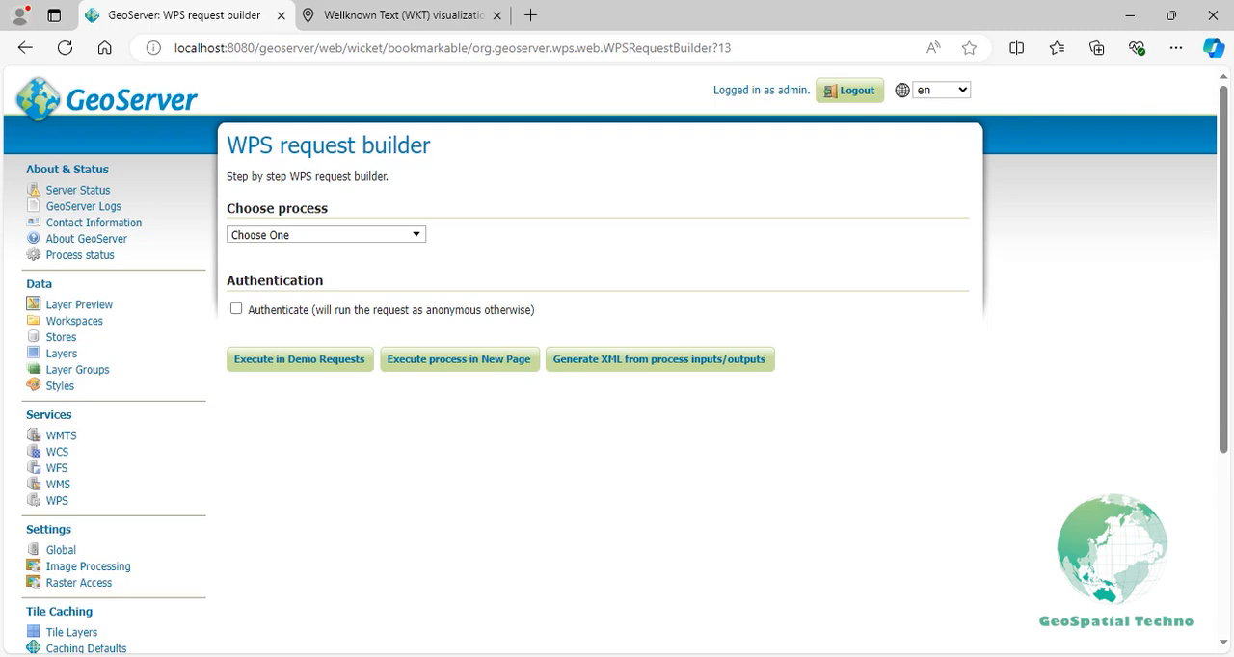
- In the empty WPS request builder, find the buffer processes, choose gs:BufferFeatureCollection, and open the source type options for its input features
left_click(413, 237)
type("buffer")
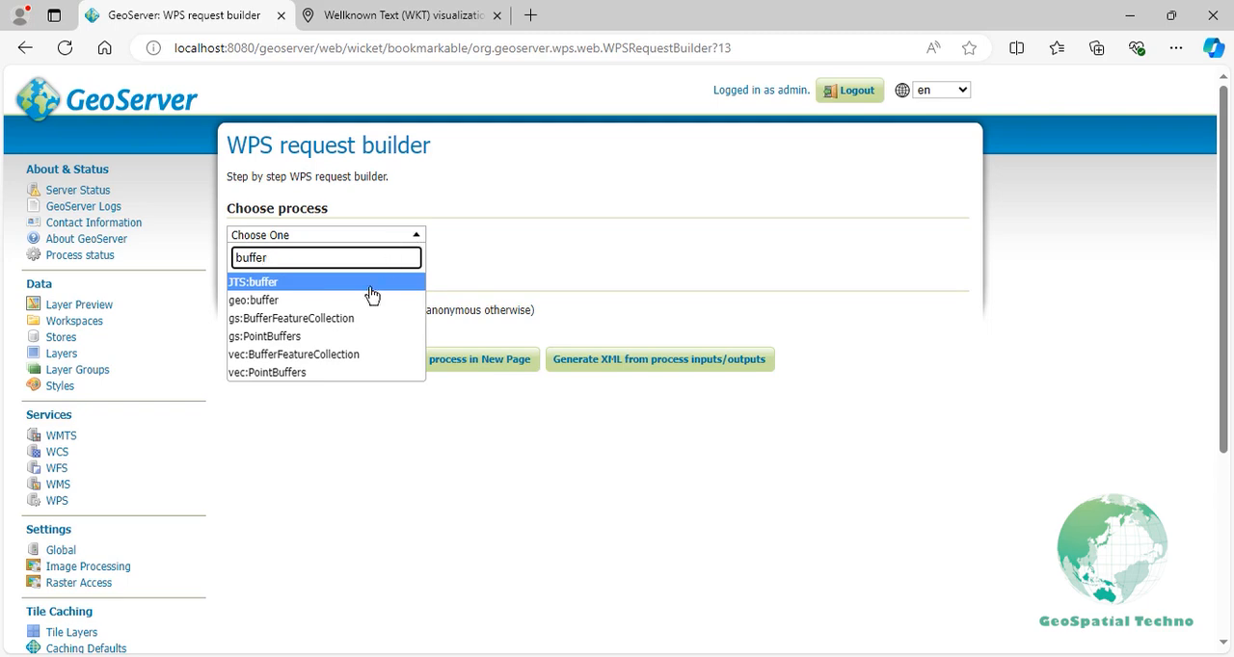
left_click(347, 318)
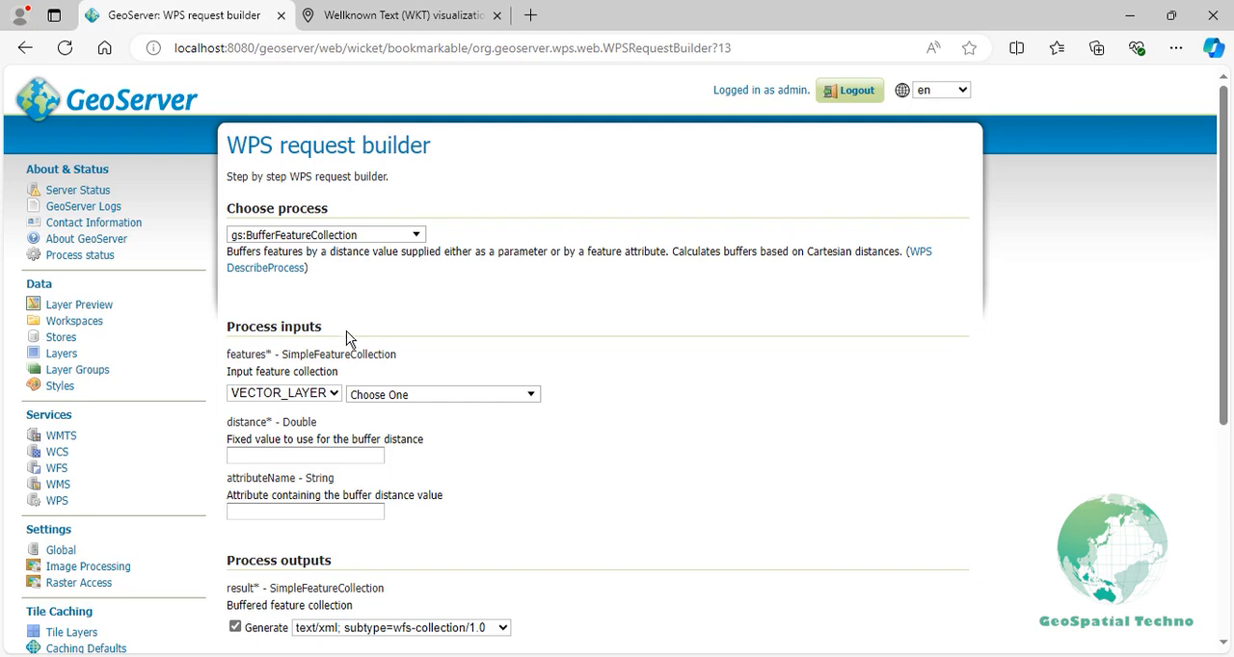
left_click(333, 394)
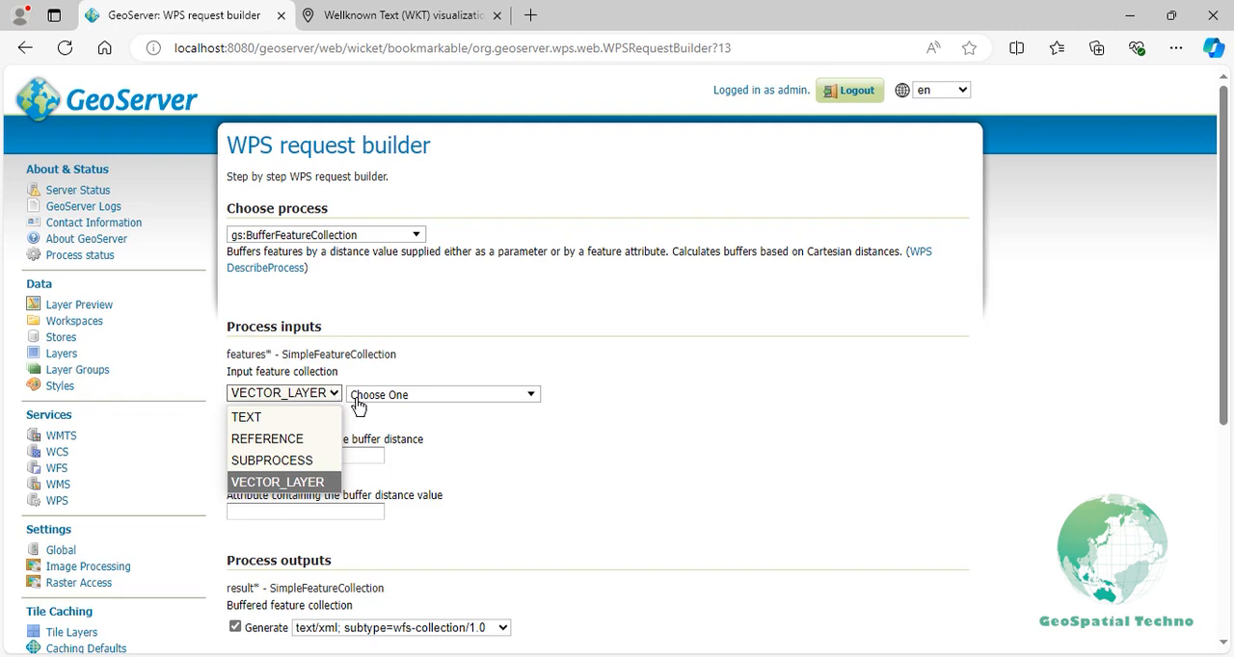
- Choose the sf:archsites vector layer as the input feature collection and set the buffer distance to 20
left_click(356, 399)
left_click(357, 399)
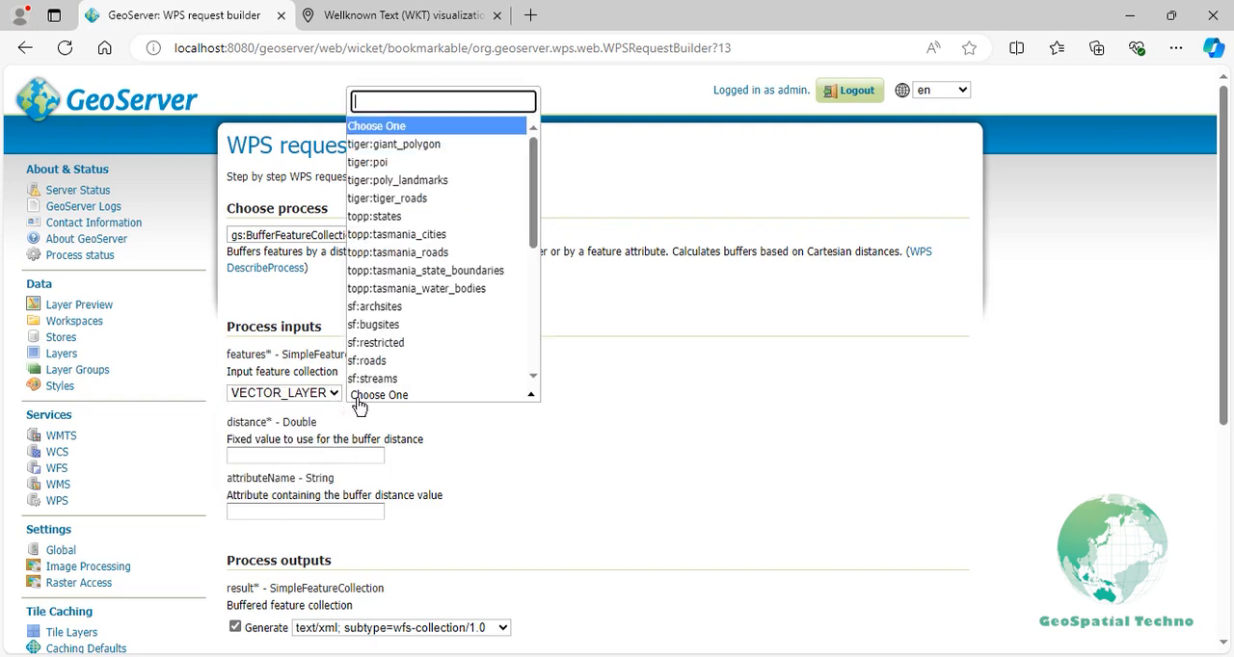
left_click(385, 306)
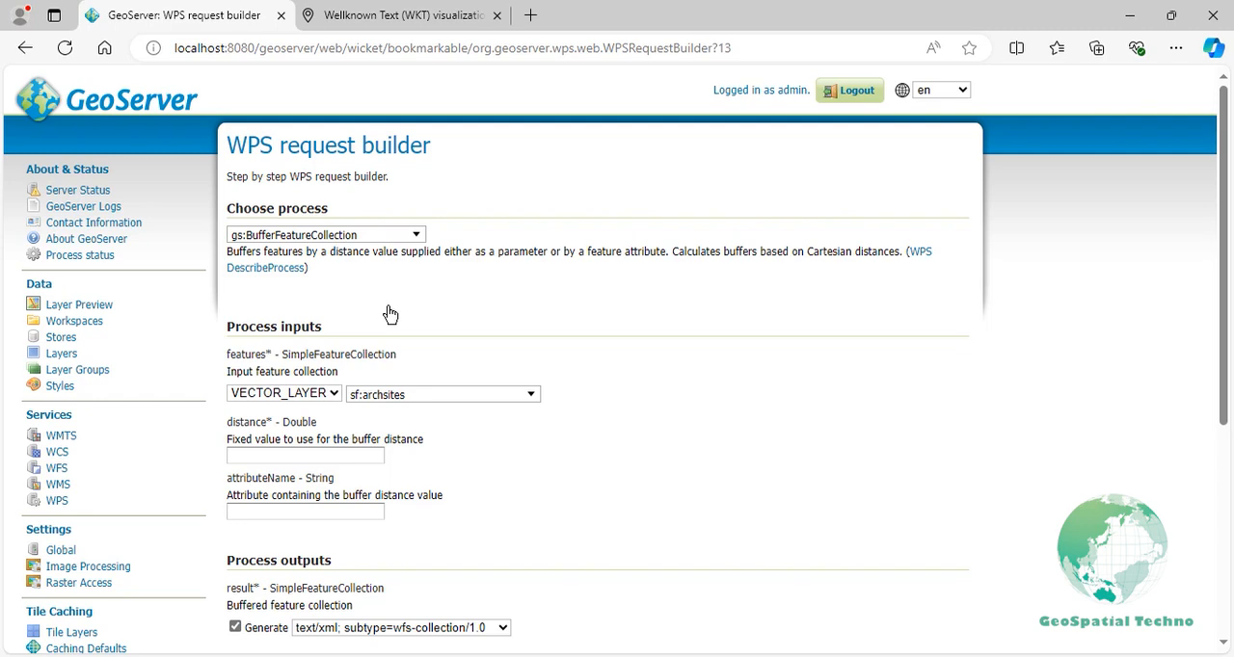
left_click(349, 453)
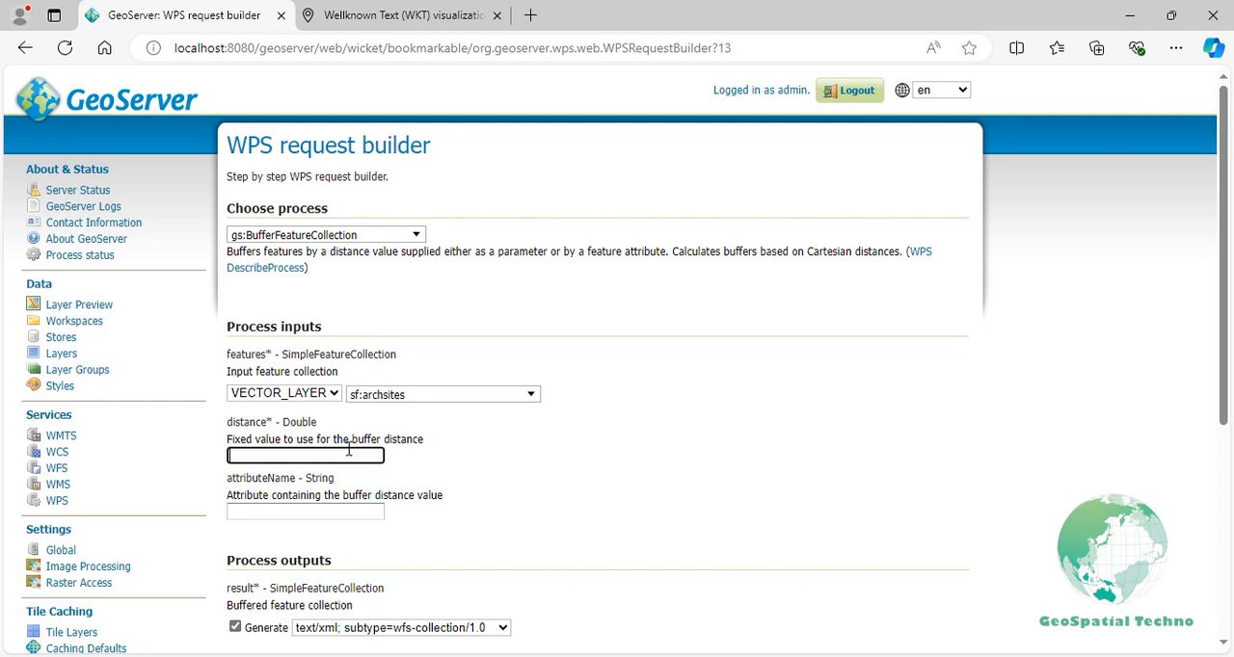
type("20")
- Set the buffered feature collection output to application/zip and execute the process in a new page
scroll(349, 450, "down", 2)
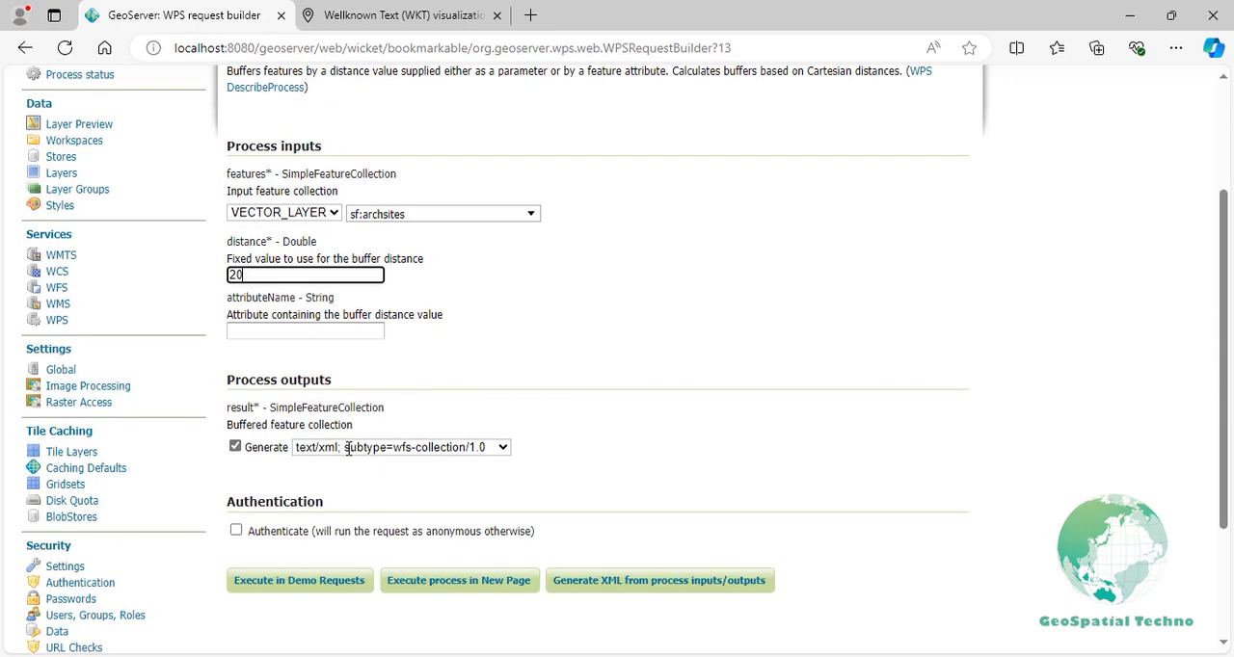
left_click(348, 450)
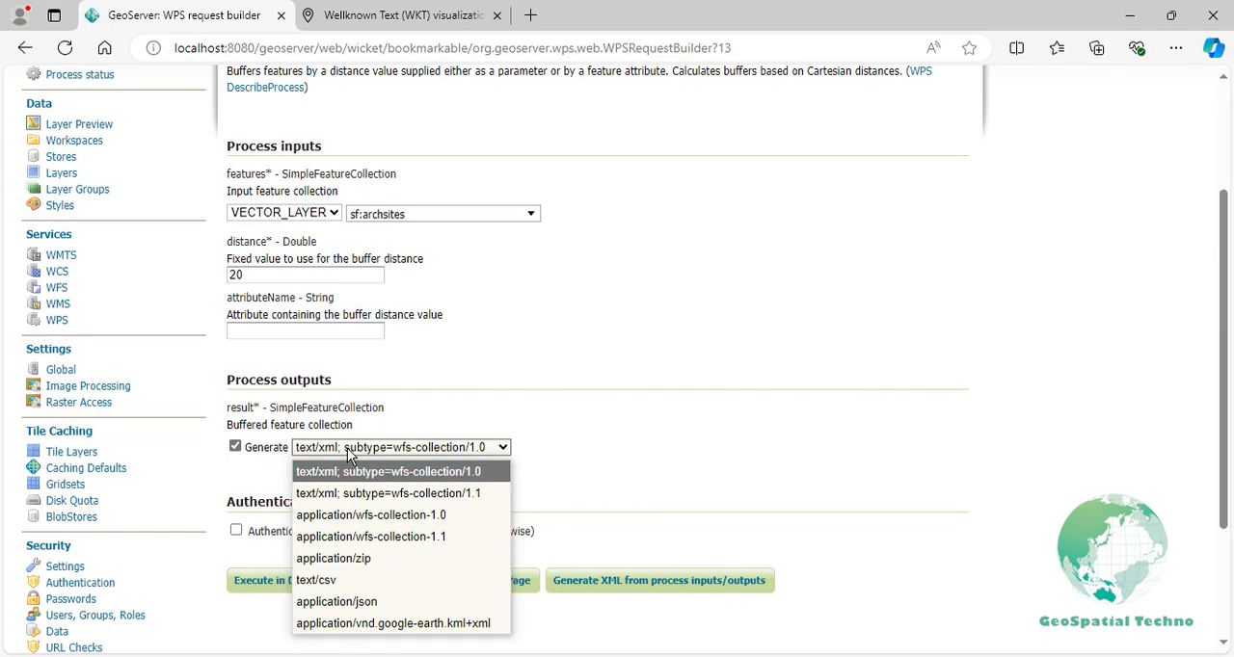
left_click(328, 558)
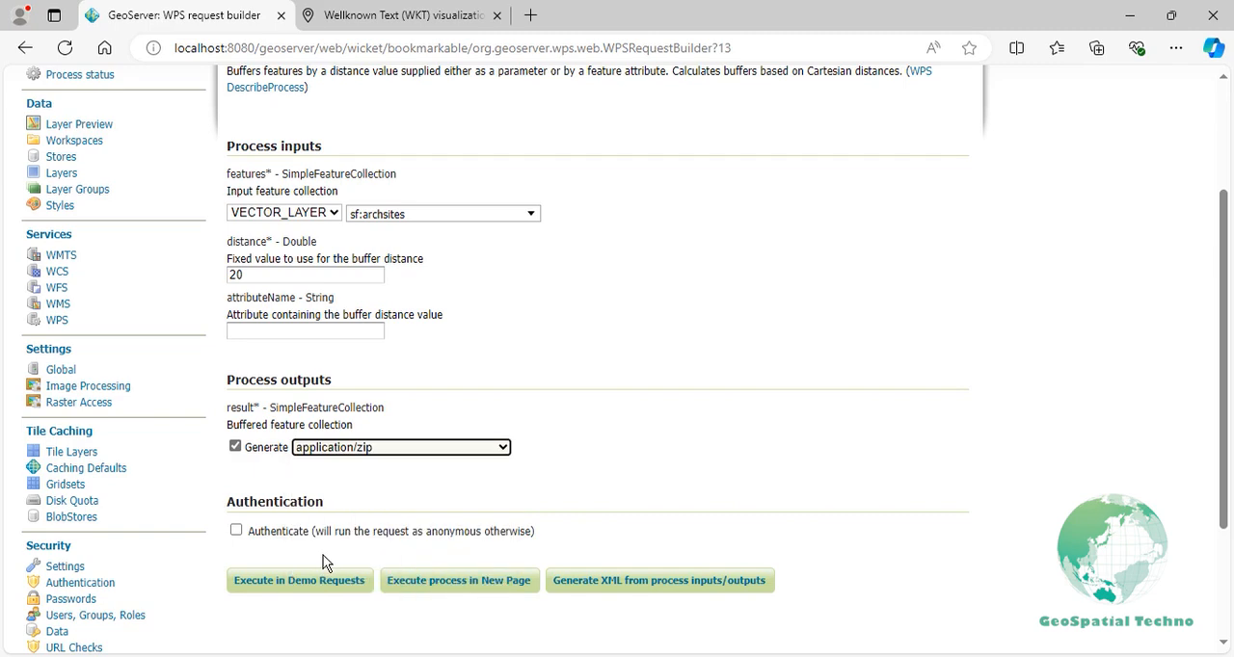
left_click(384, 591)
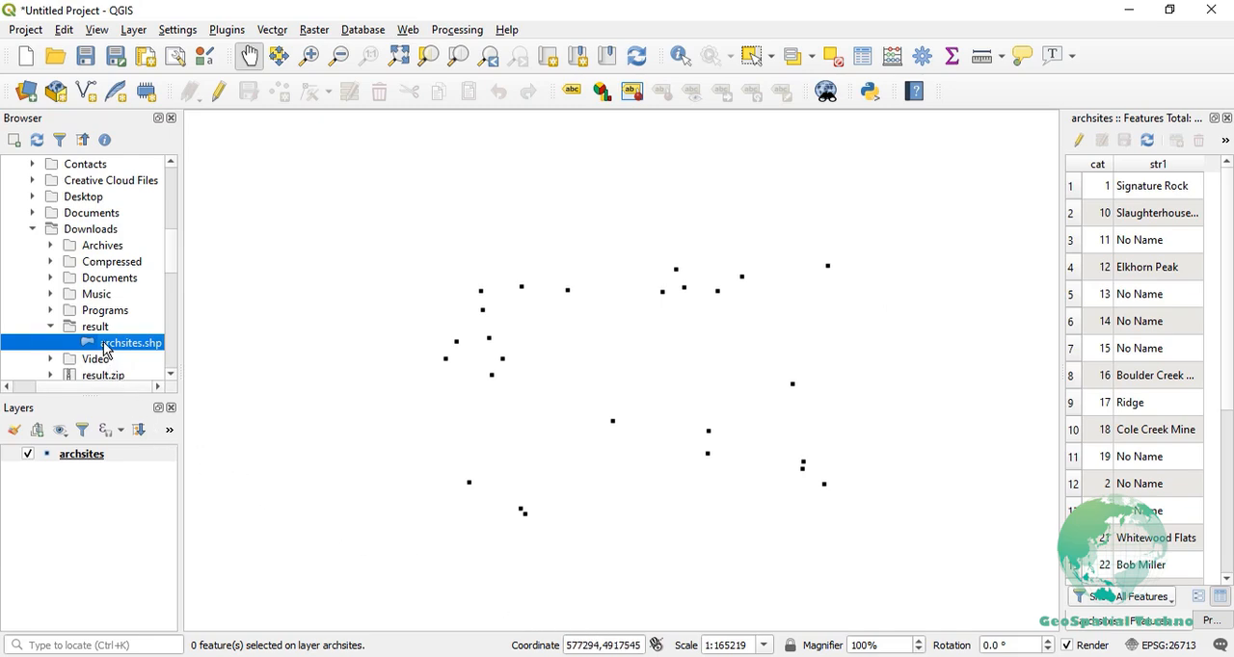
- In QGIS, add archsites.shp from the result download folder to the map and place it beneath the archsites point layer
left_click_drag(110, 344, 256, 376)
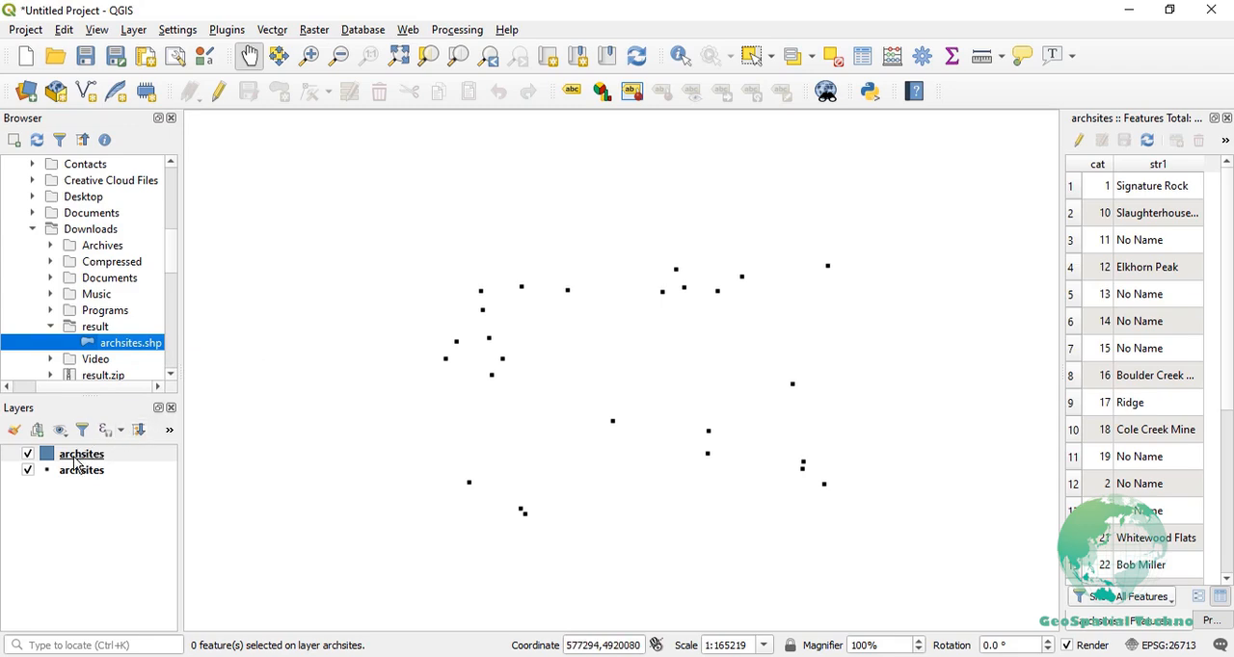
left_click_drag(82, 459, 82, 497)
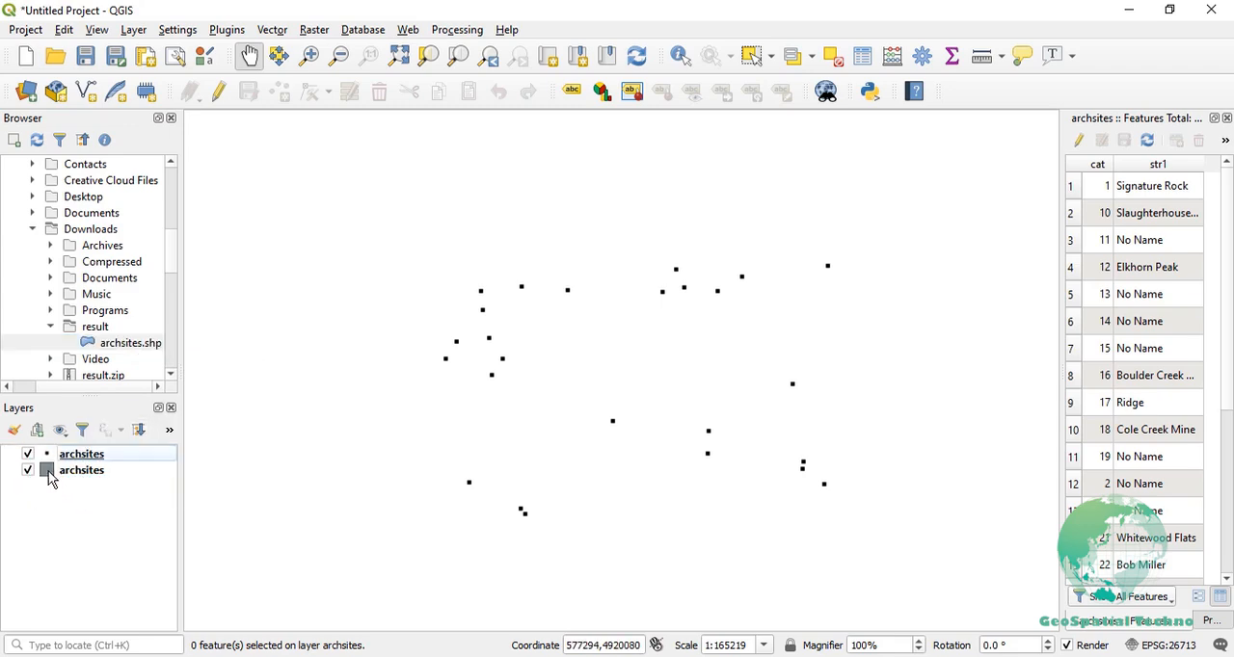
- Change the archsites buffer layer's fill color to the light red #fc8b8f and inspect the buffers around the points
double_click(48, 470)
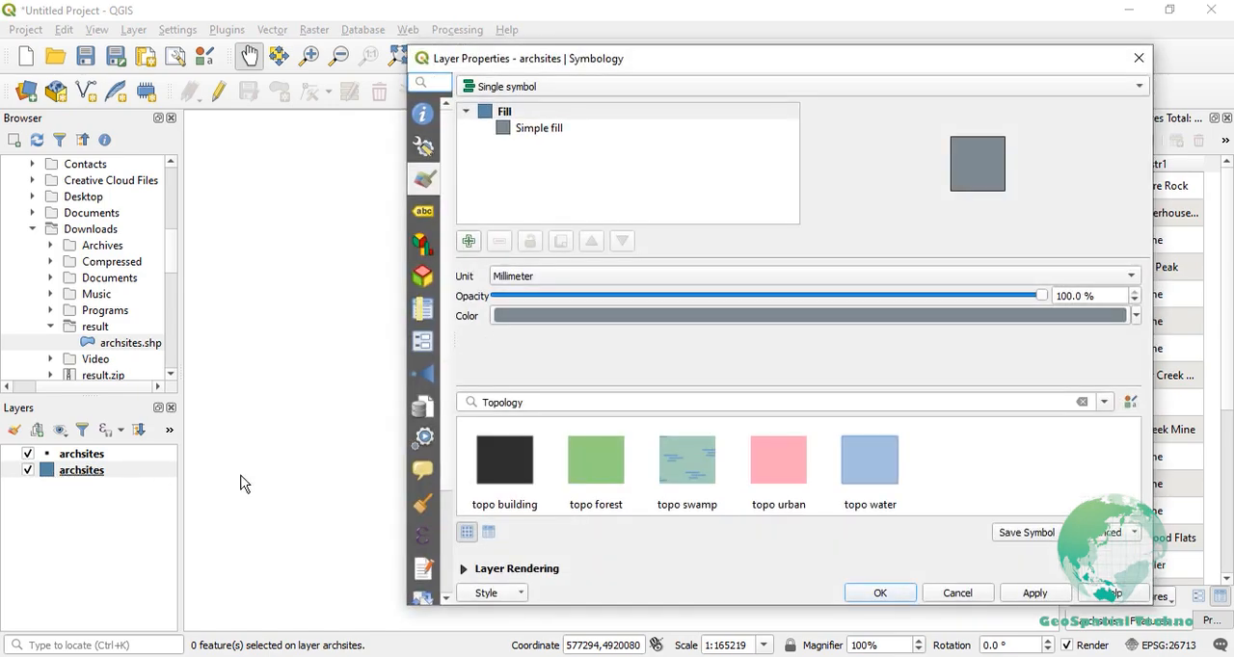
left_click(589, 314)
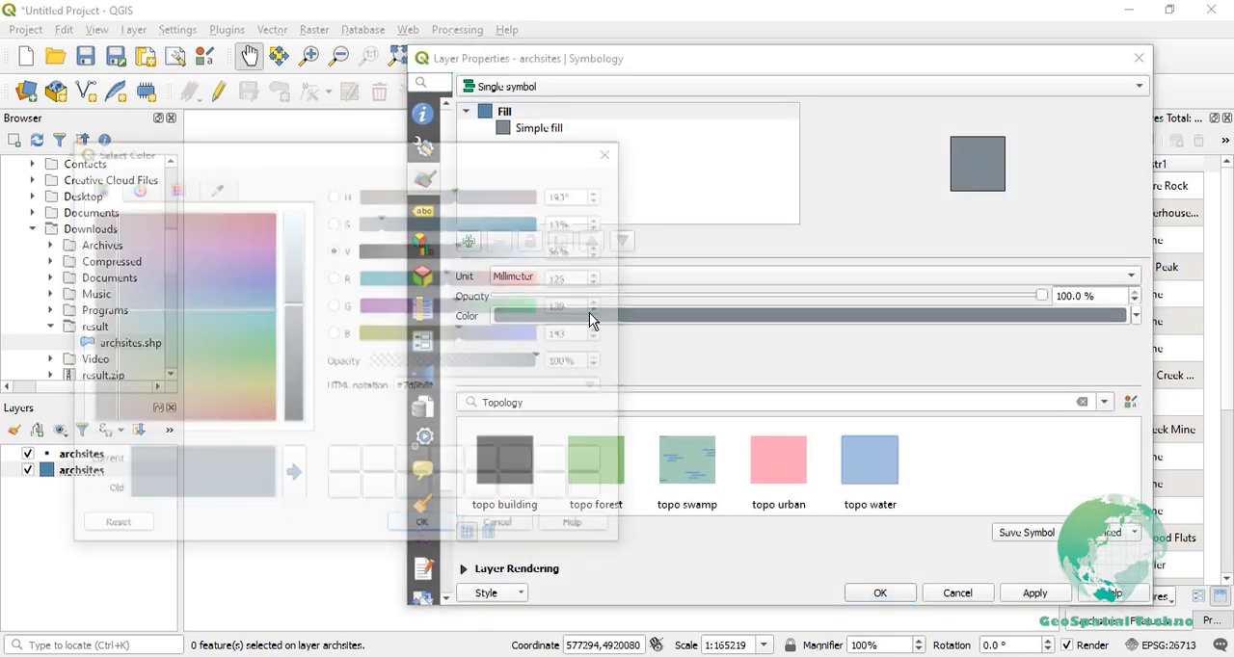
left_click(542, 278)
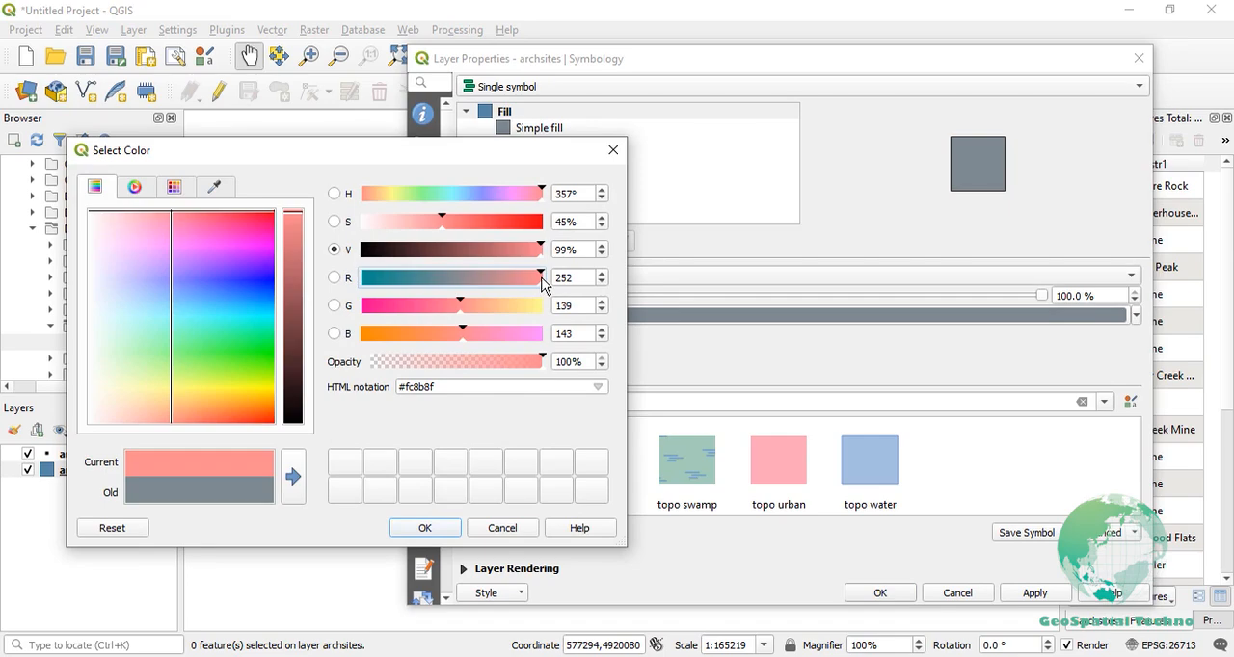
left_click(413, 529)
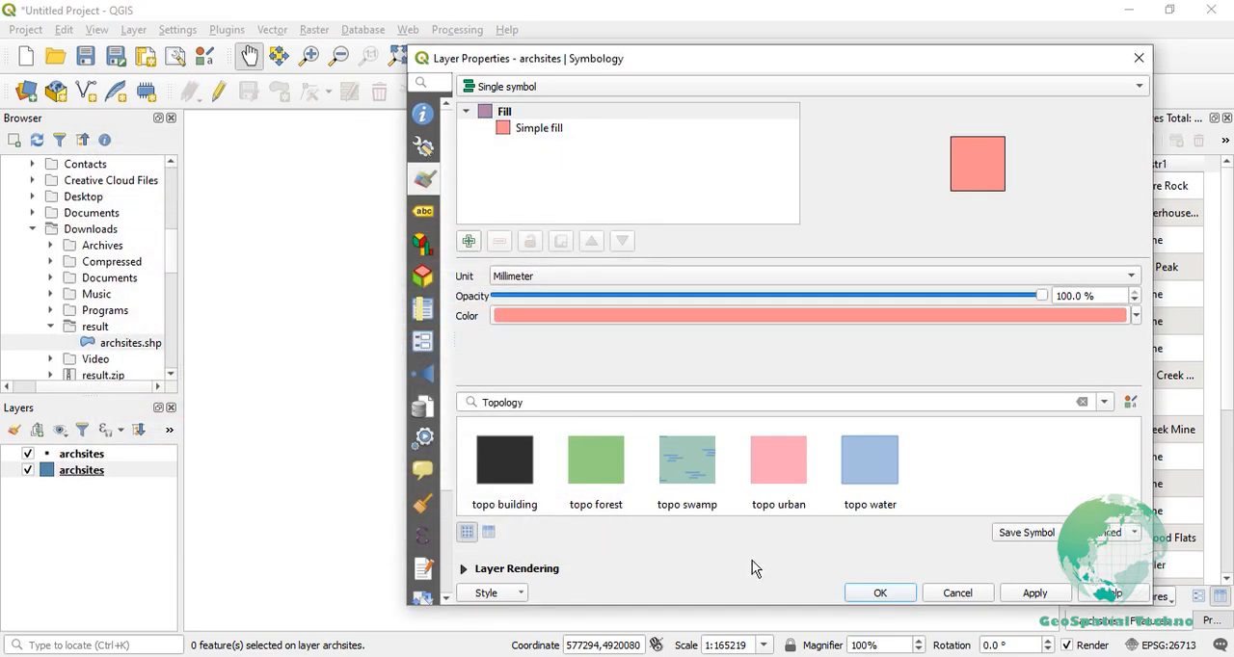
left_click(880, 594)
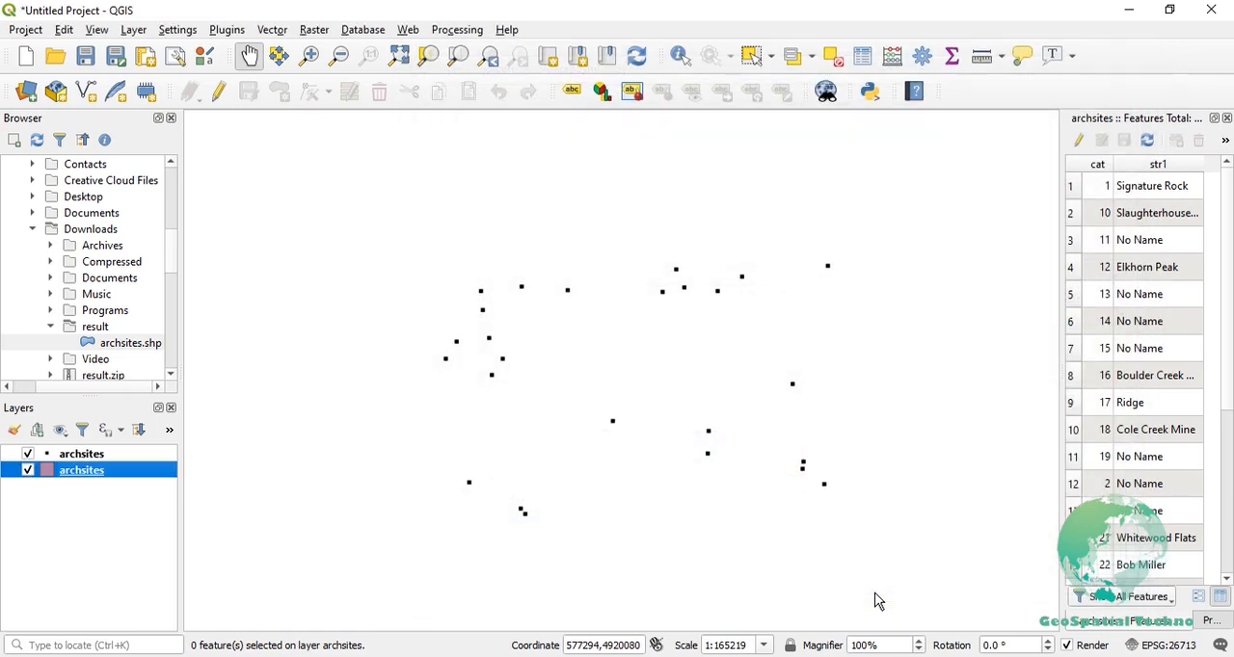
scroll(819, 497, "up", 3)
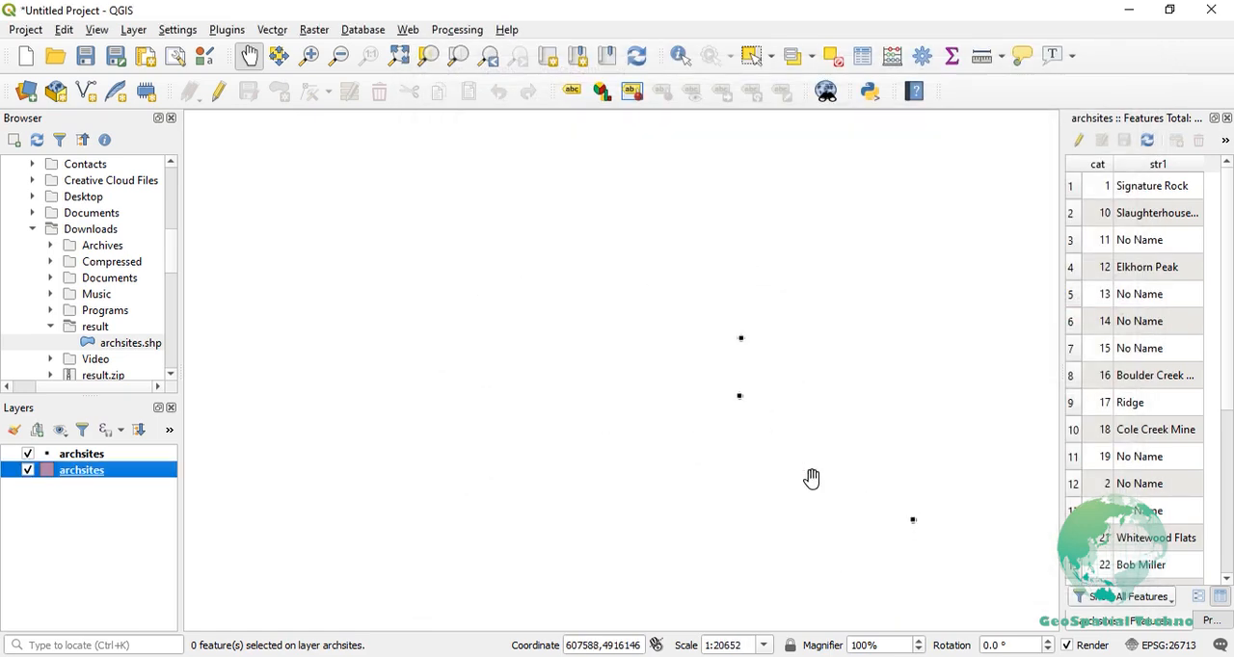
scroll(740, 351, "up", 3)
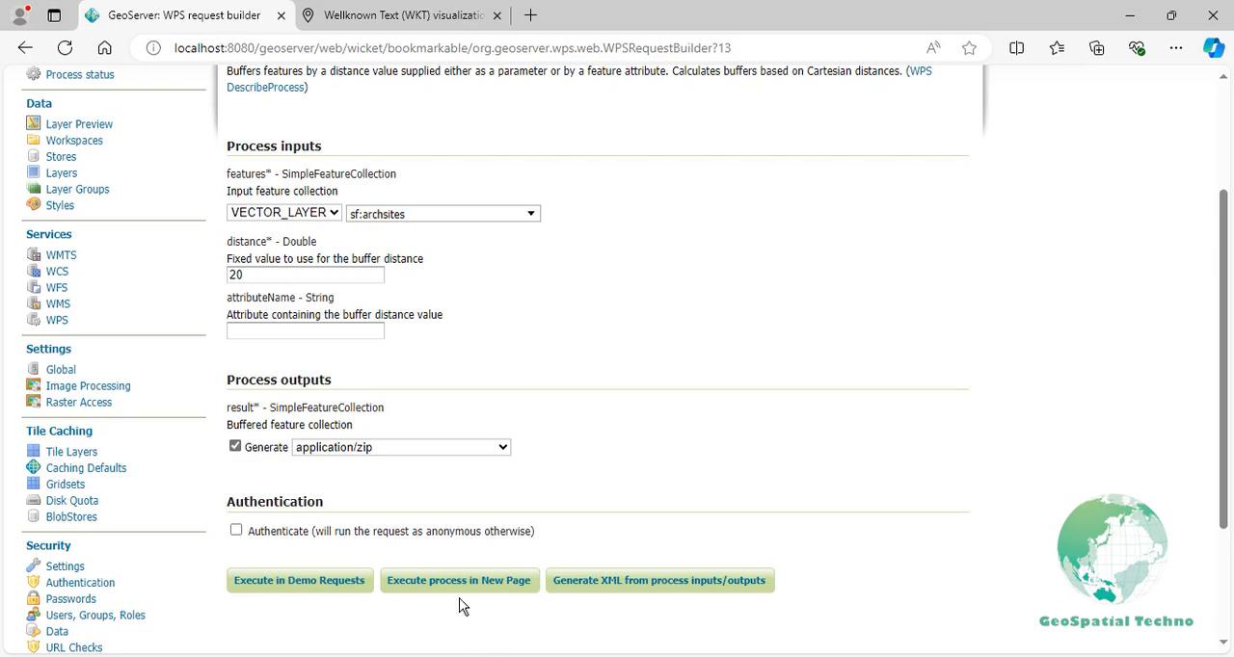
- Back in the WPS request builder, set distance to 0 and attributeName to cat, and execute the process in a new page
left_click(328, 274)
double_click(327, 275)
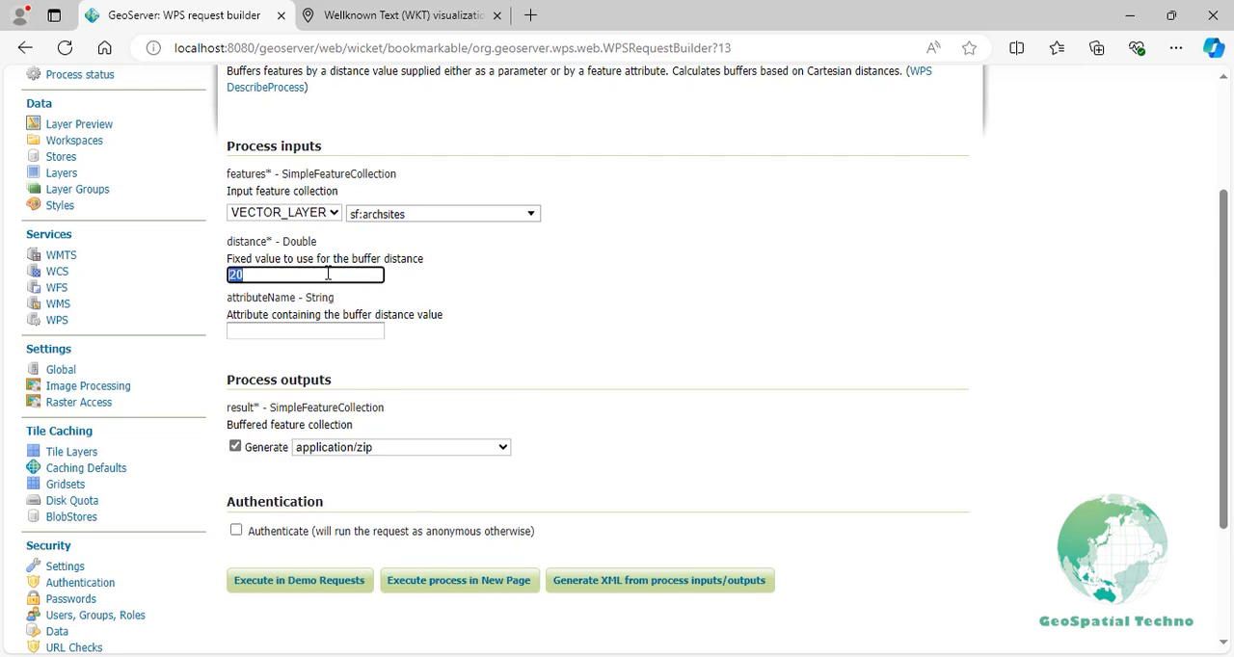
type("0")
left_click(334, 330)
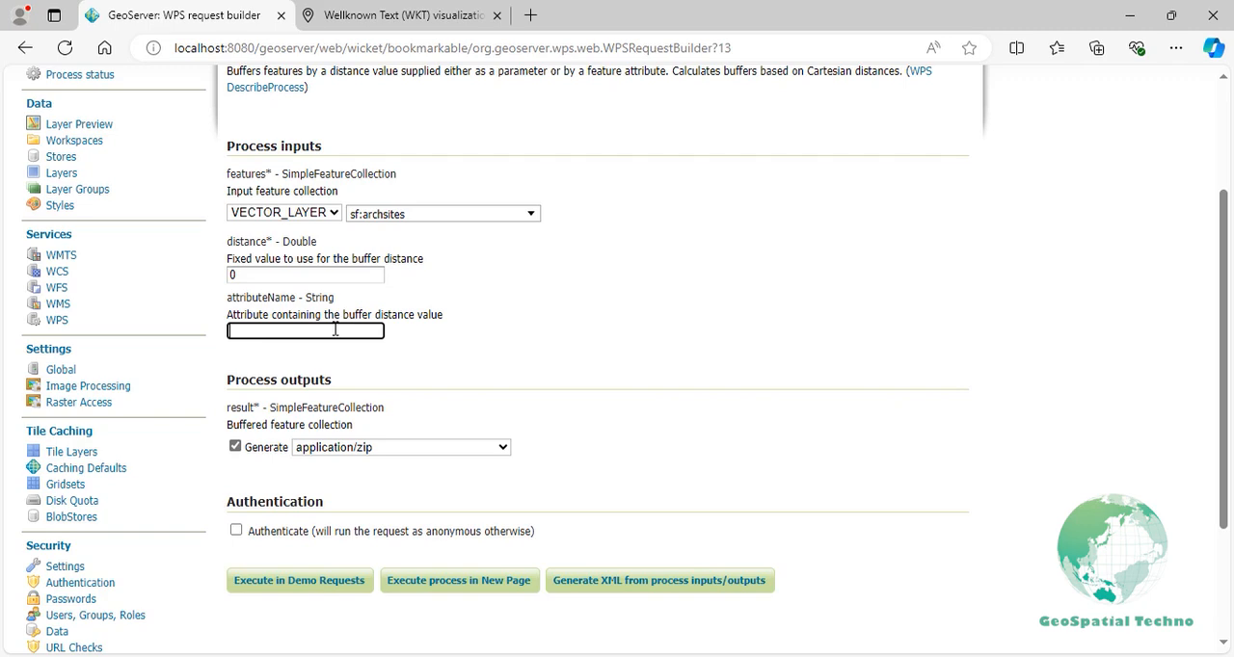
type("cat")
left_click(401, 582)
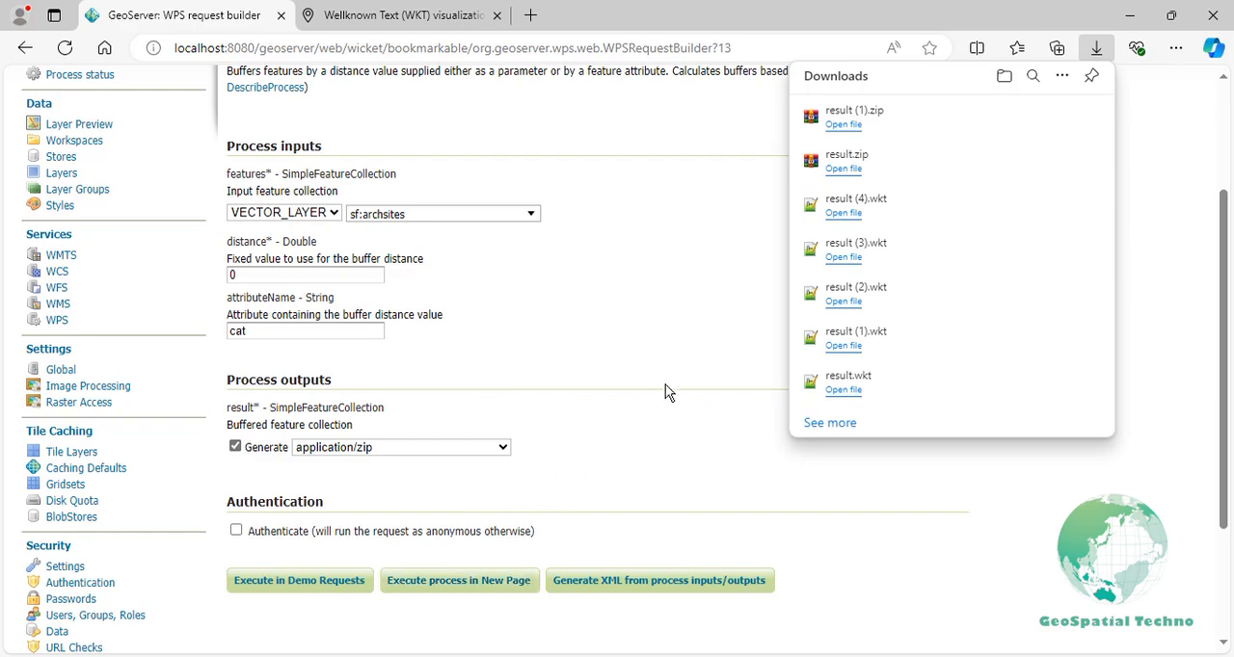
- Open the downloaded result (1).zip and add archsites.shp from the result (1) folder to the QGIS map
left_click(853, 127)
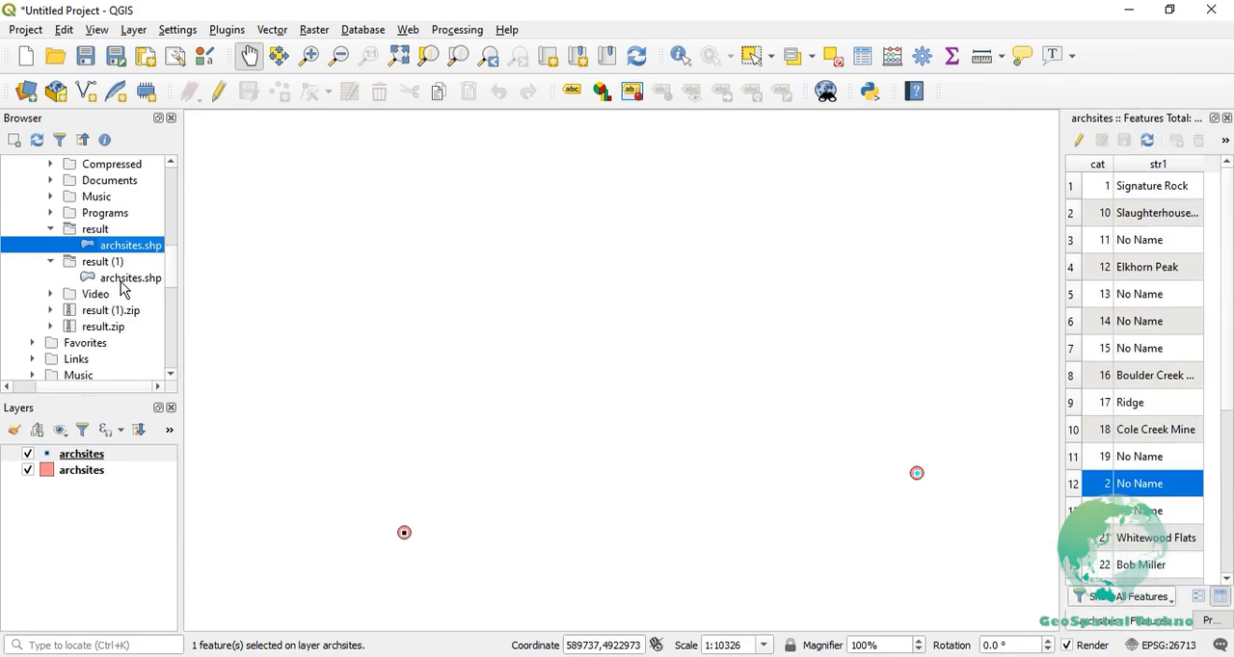
left_click_drag(127, 279, 328, 342)
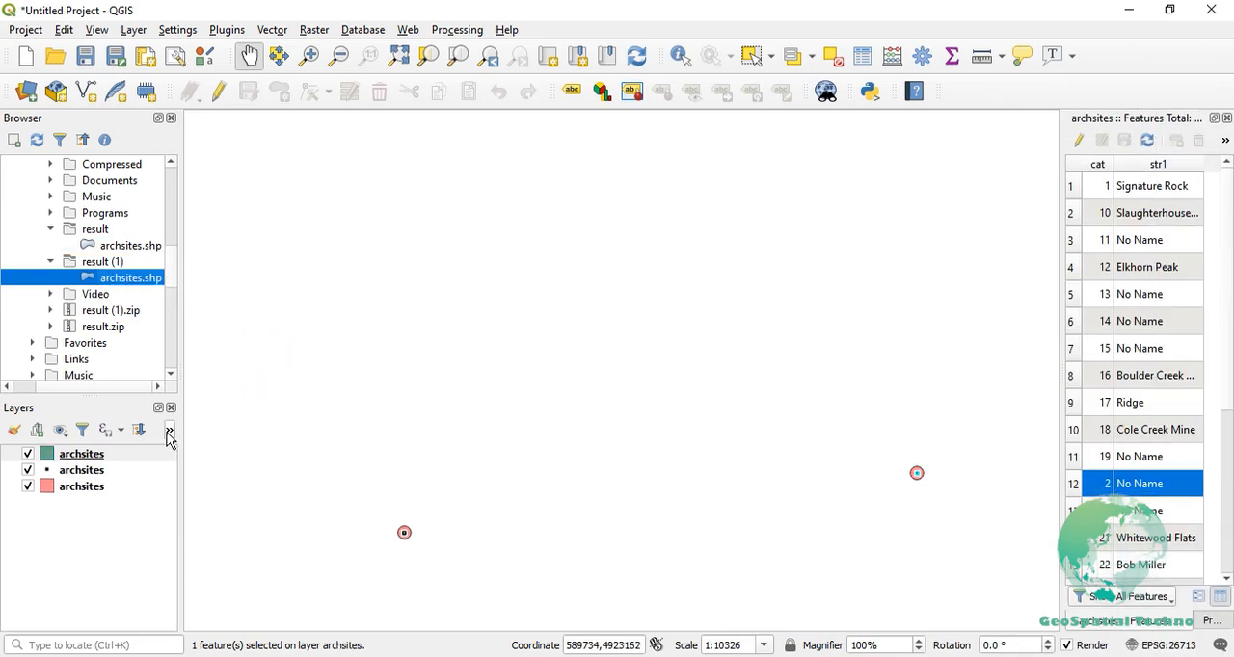
- Rename the newly added buffer layer to Dynamic and move it directly below the archsites point layer
left_click(96, 457)
right_click(97, 457)
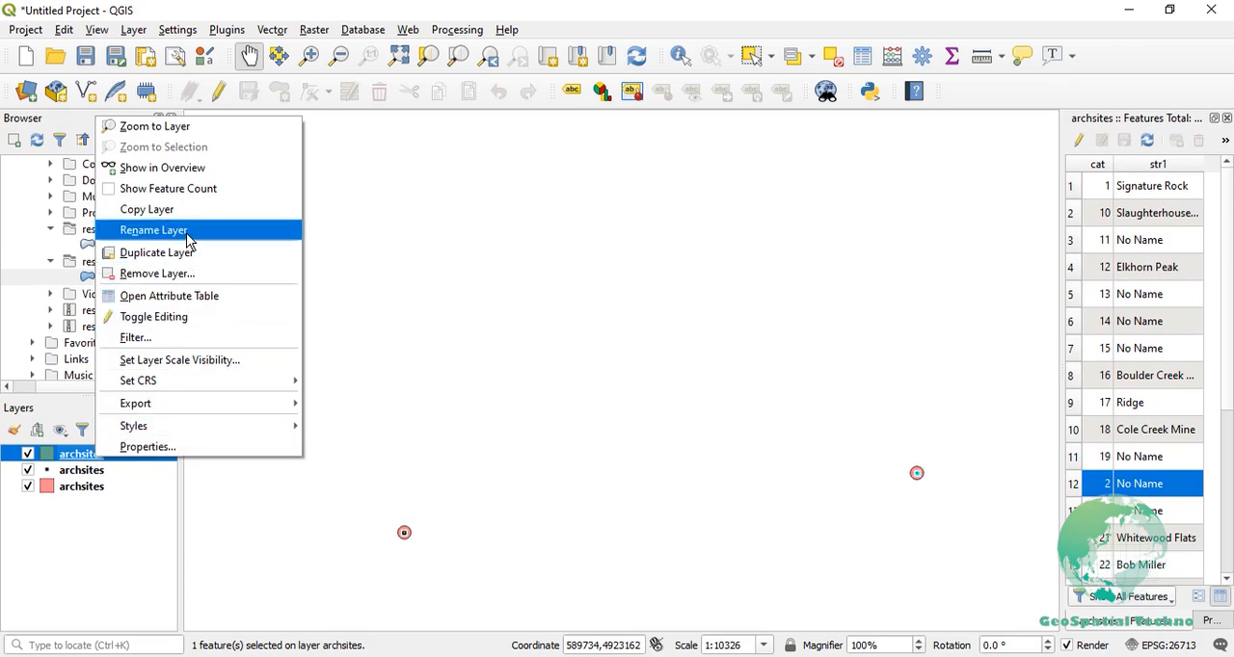
left_click(188, 234)
type("Dynamic")
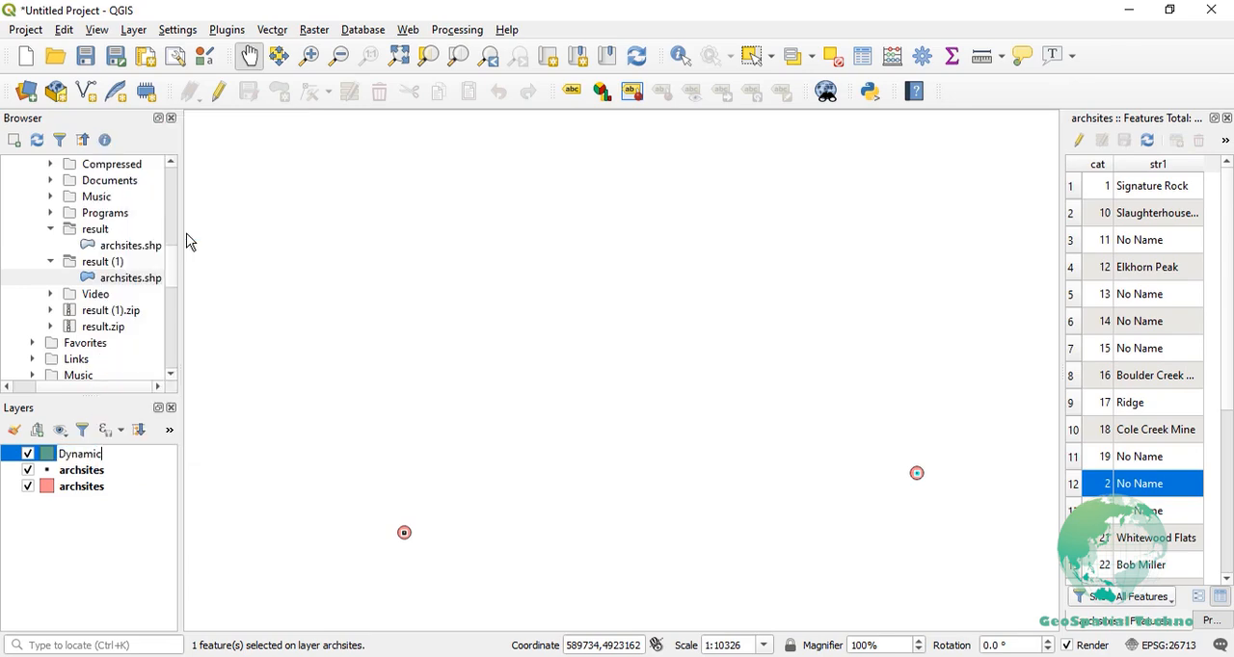
key("Return")
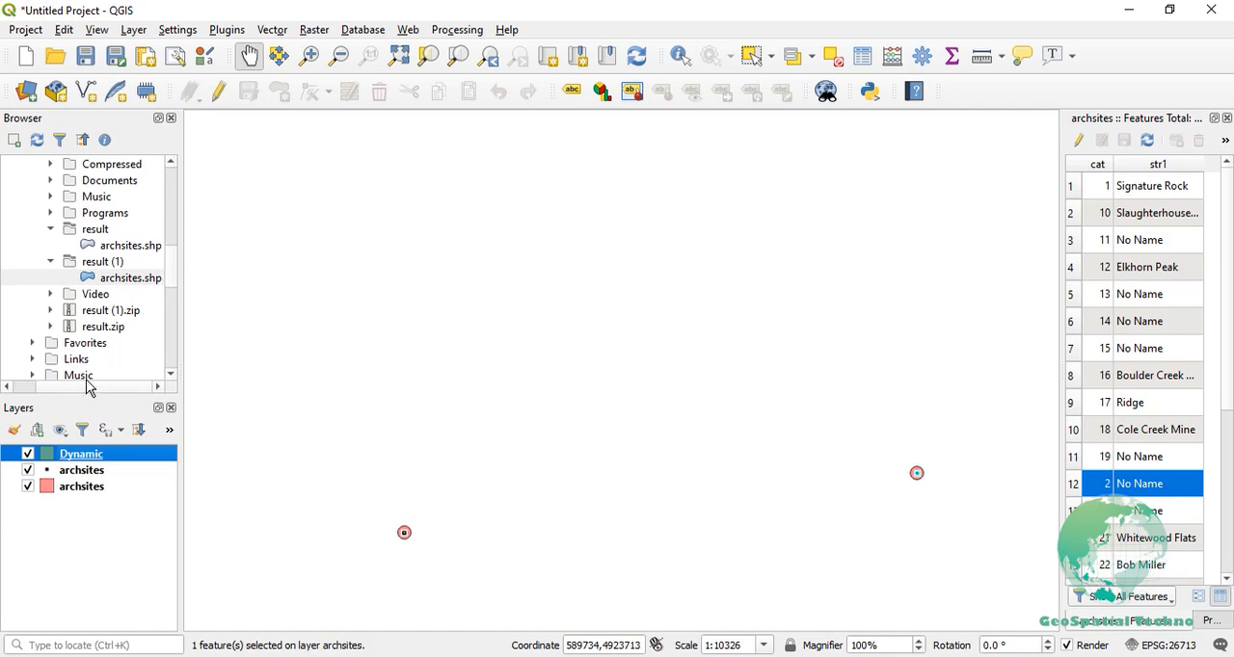
left_click_drag(72, 458, 80, 487)
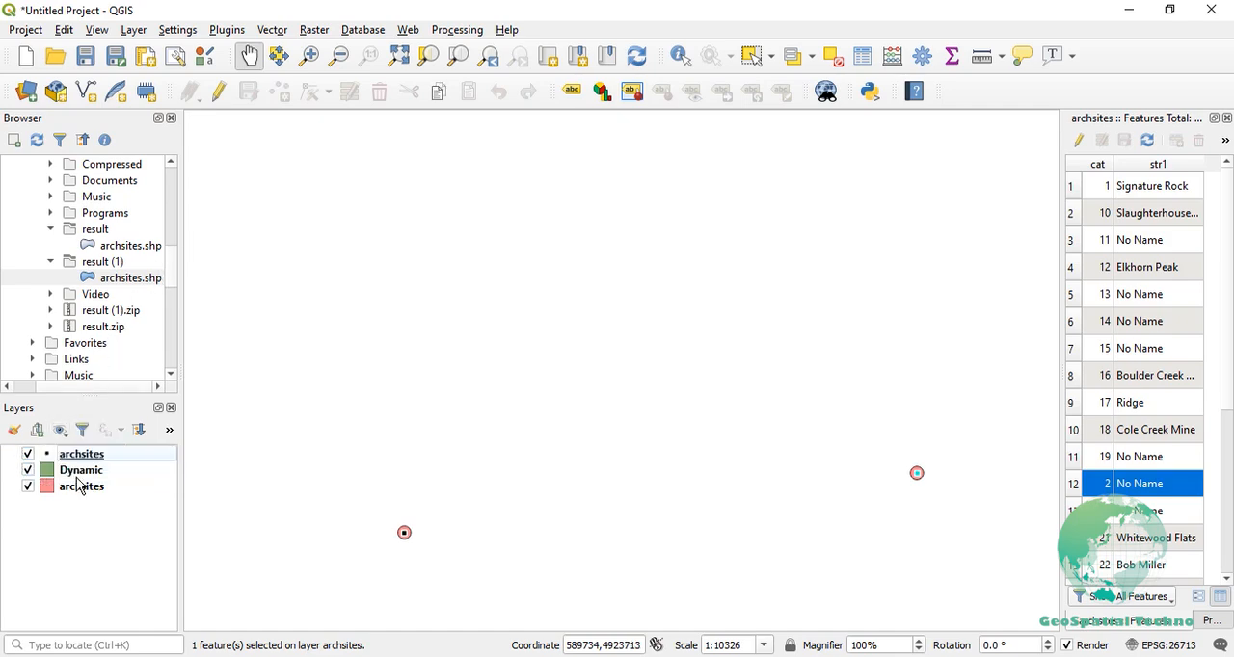
- Rename the light red archsites buffer layer to Fixed
left_click(43, 487)
right_click(40, 487)
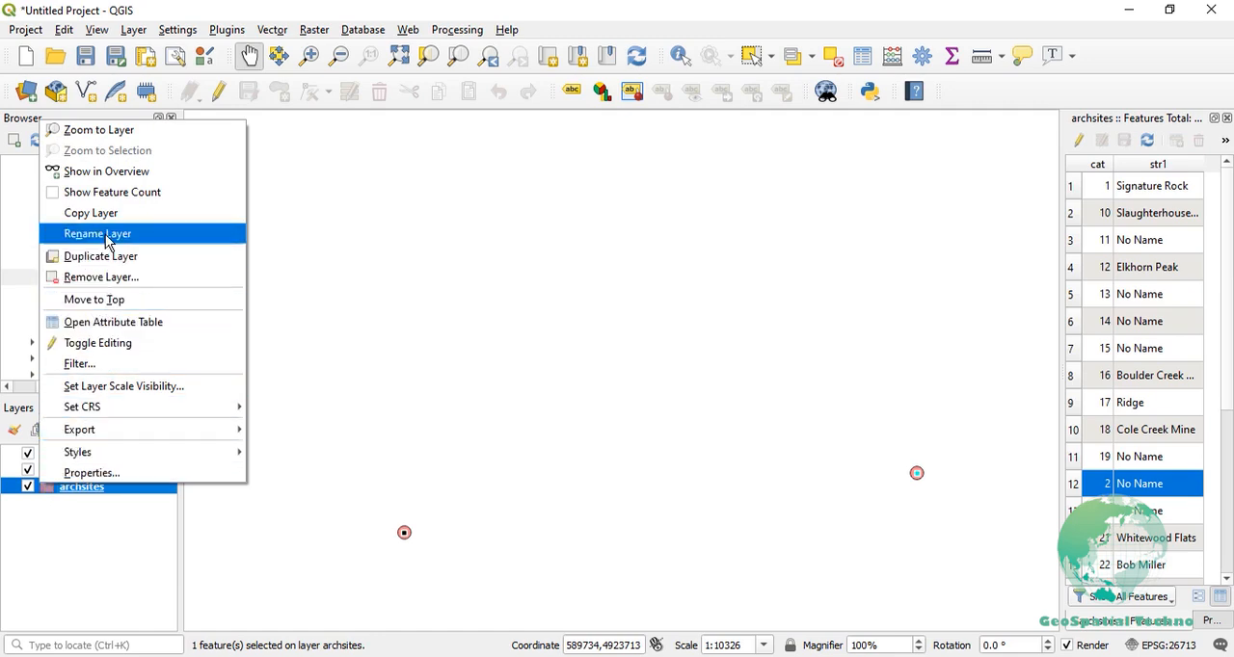
left_click(103, 235)
type("Fixed")
key("Return")
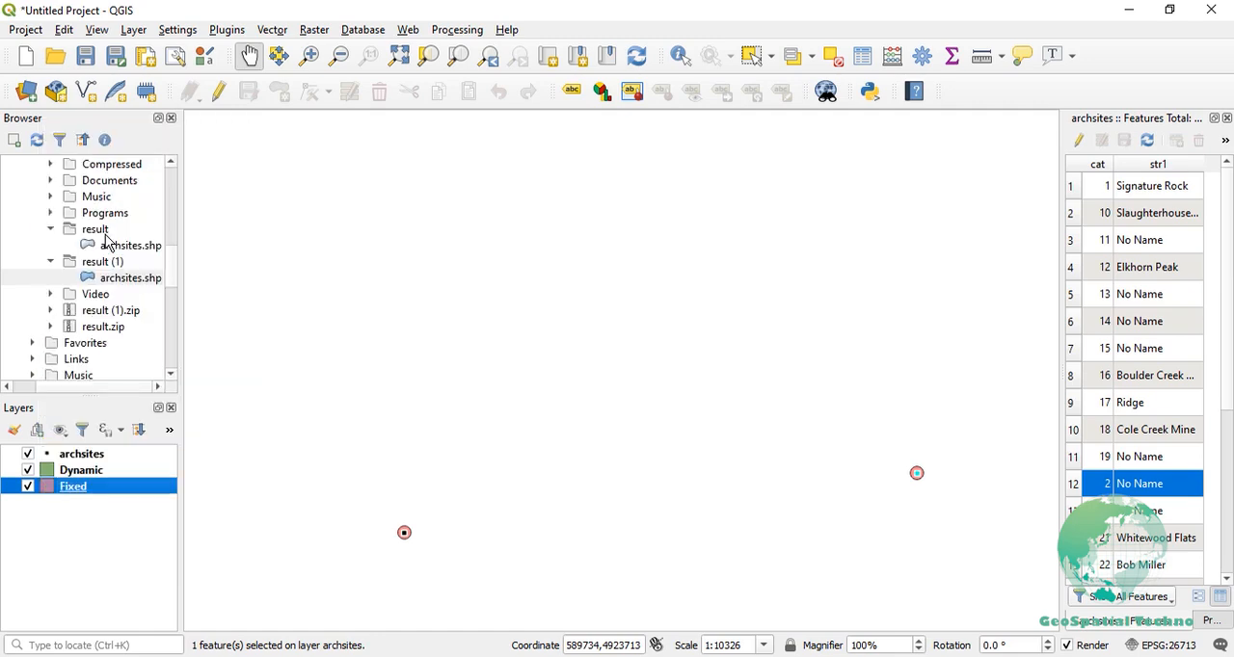
- Select the Elkhorn Peak record of the archsites point layer, zoom to it, and compare its Dynamic and Fixed buffers
left_click(86, 455)
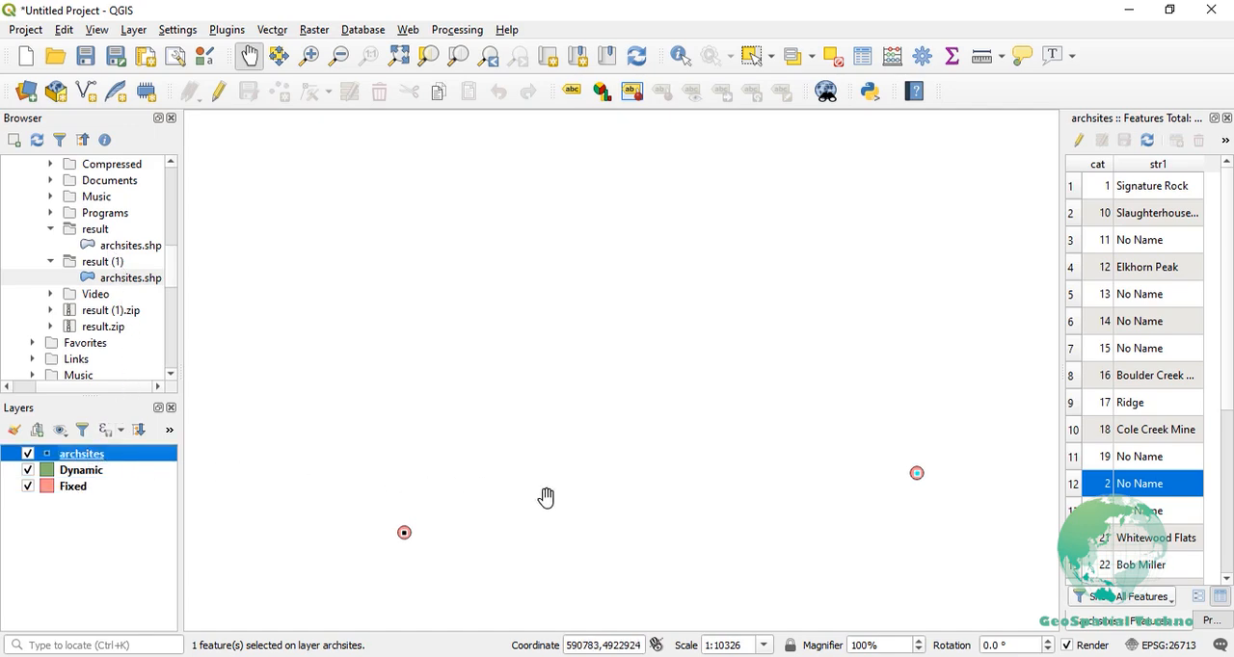
left_click(1071, 268)
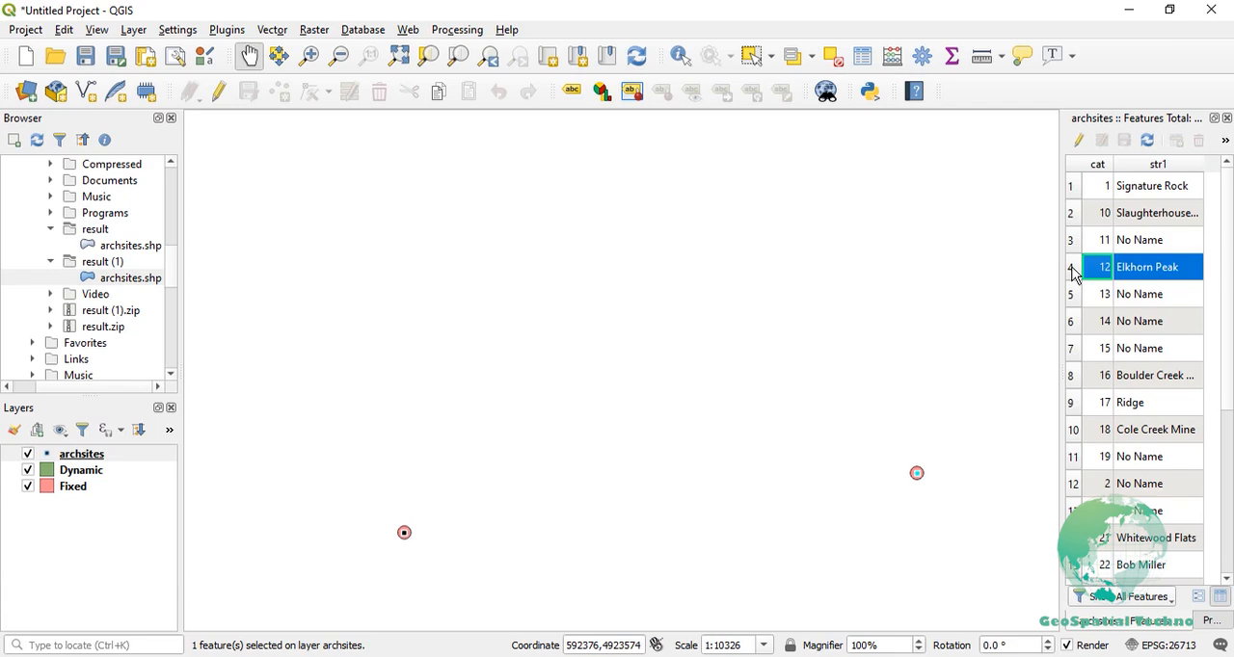
key("ctrl+j")
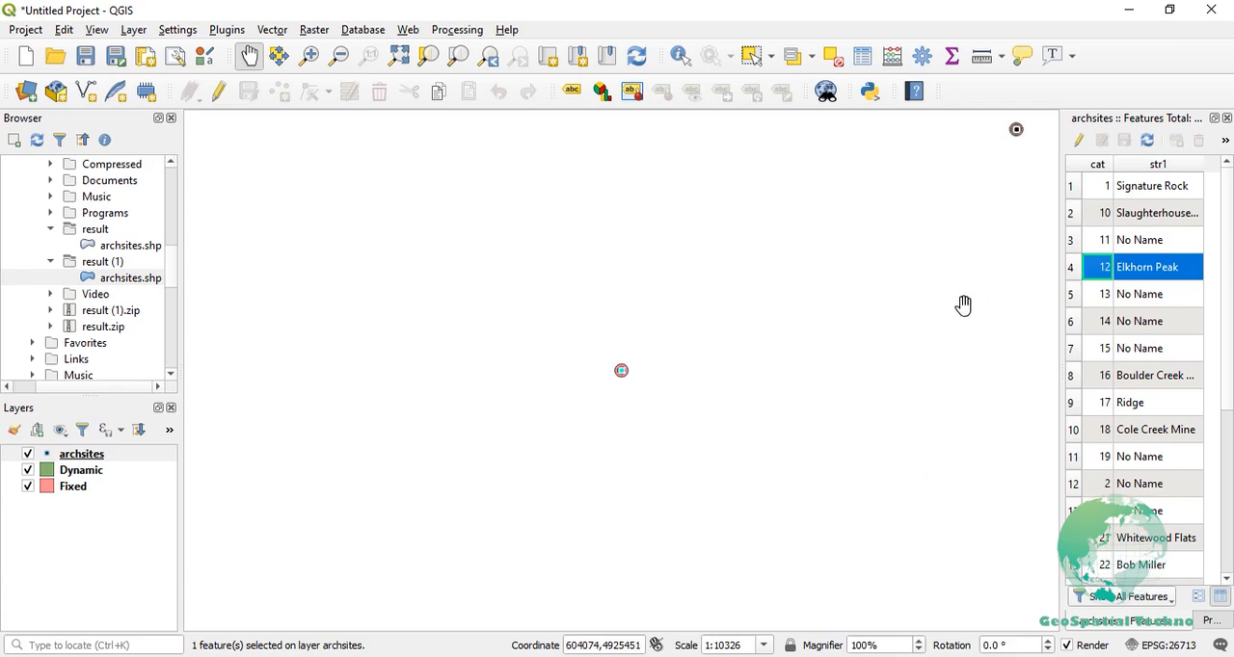
scroll(621, 377, "up", 3)
scroll(622, 377, "up", 1)
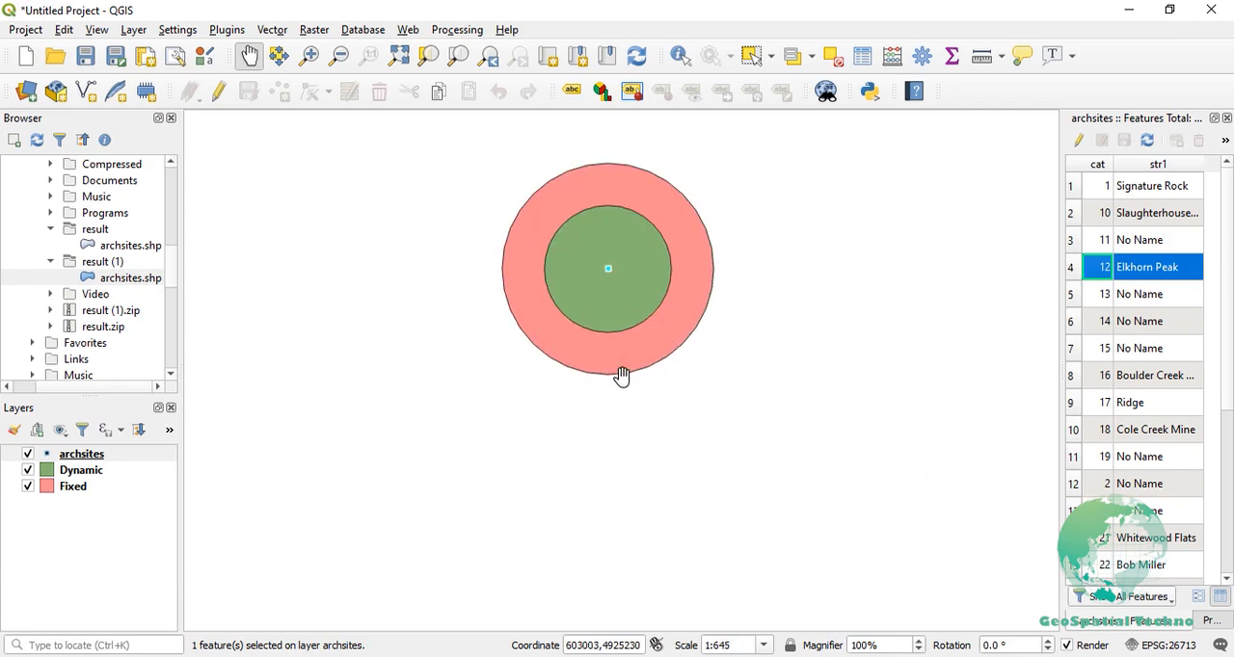
left_click_drag(623, 377, 556, 454)
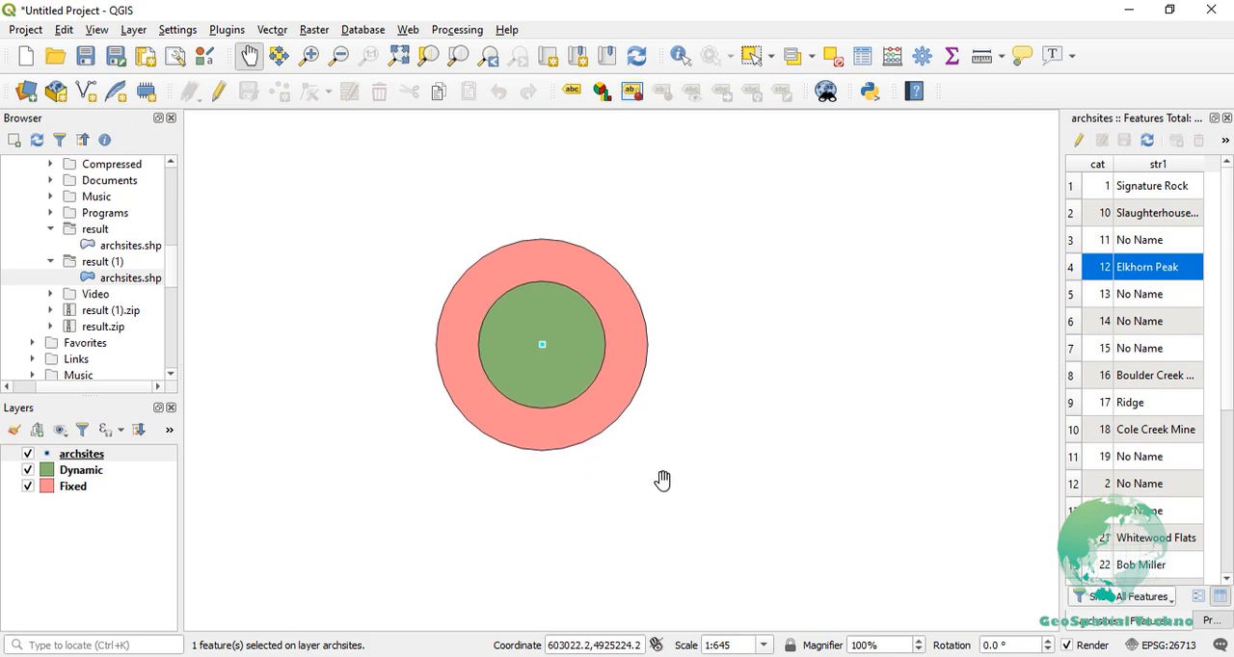
- Select the archsites records with cat 2 and cat 10 in turn and compare their Dynamic and Fixed buffer sizes on the map
left_click(1074, 484)
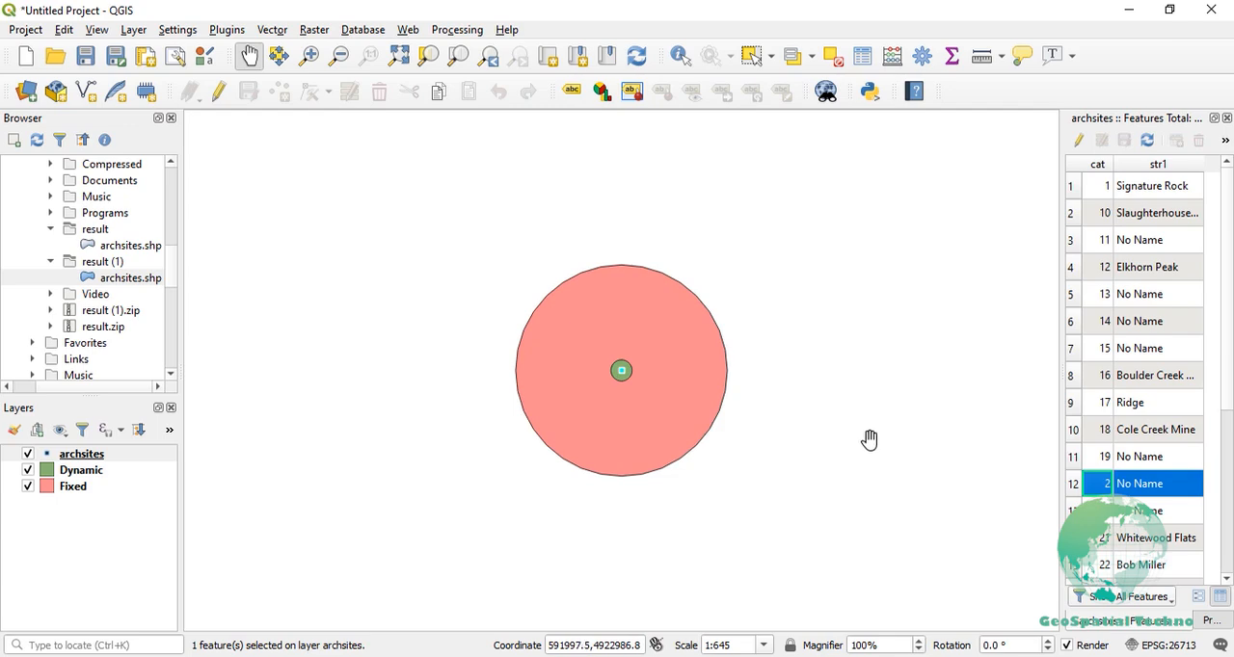
scroll(868, 437, "up", 1)
left_click_drag(771, 437, 893, 509)
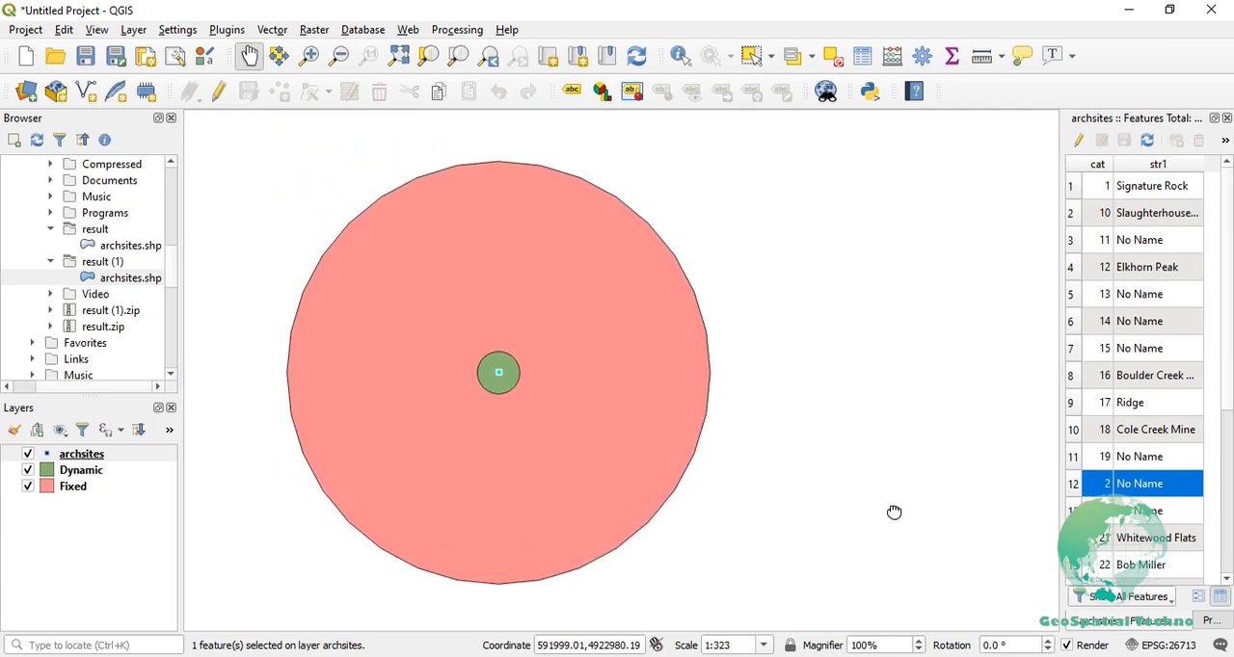
left_click(1081, 218)
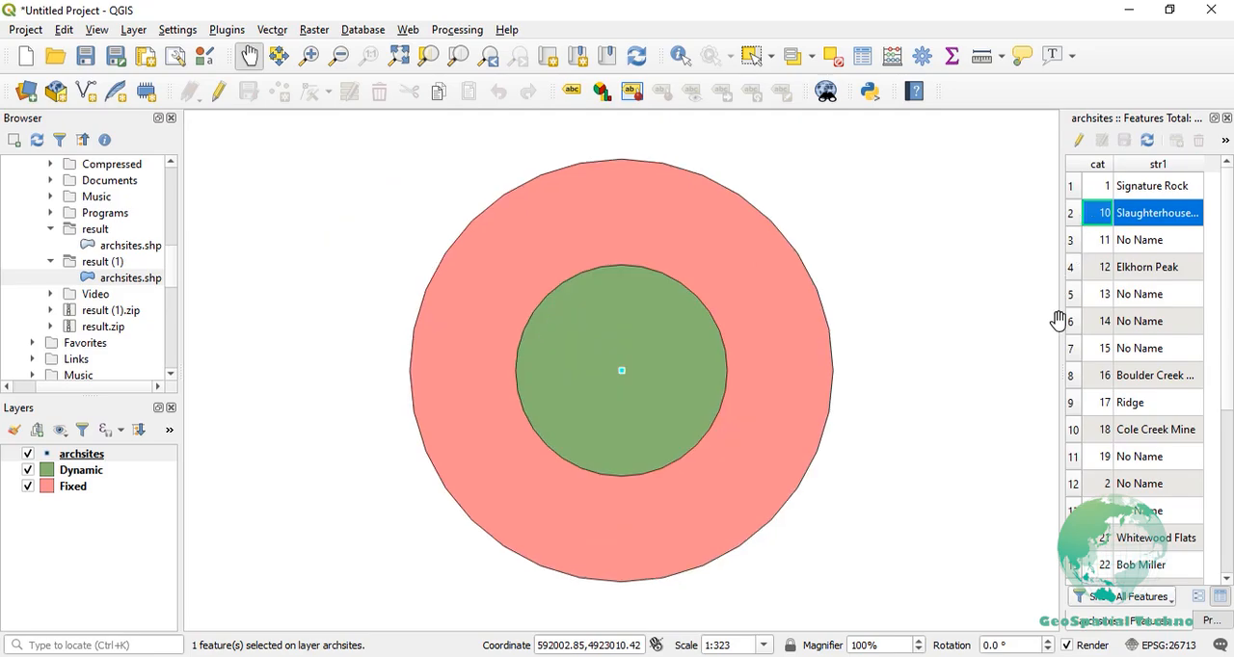
- Select the Cole Creek Mine record in the archsites attribute table to check its buffers
left_click(1075, 430)
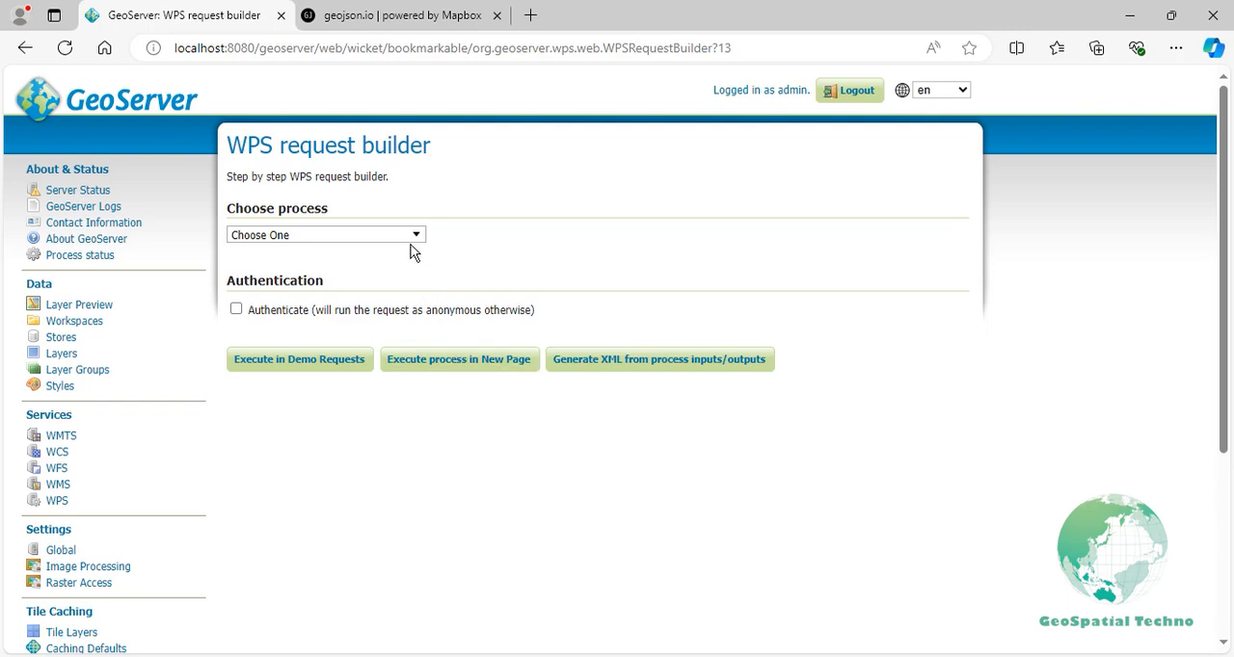
- Switch to the GeoServer WPS request builder and choose the gs:IntersectionFeatureCollection process
left_click(409, 241)
type("inter")
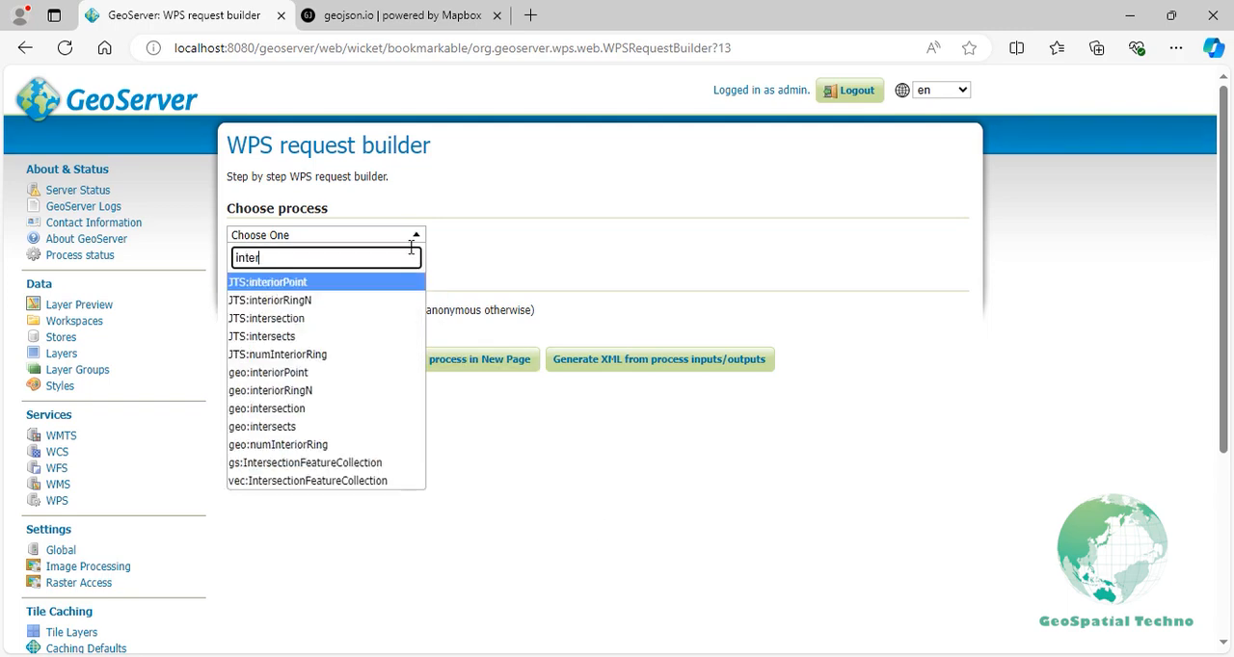
type("section")
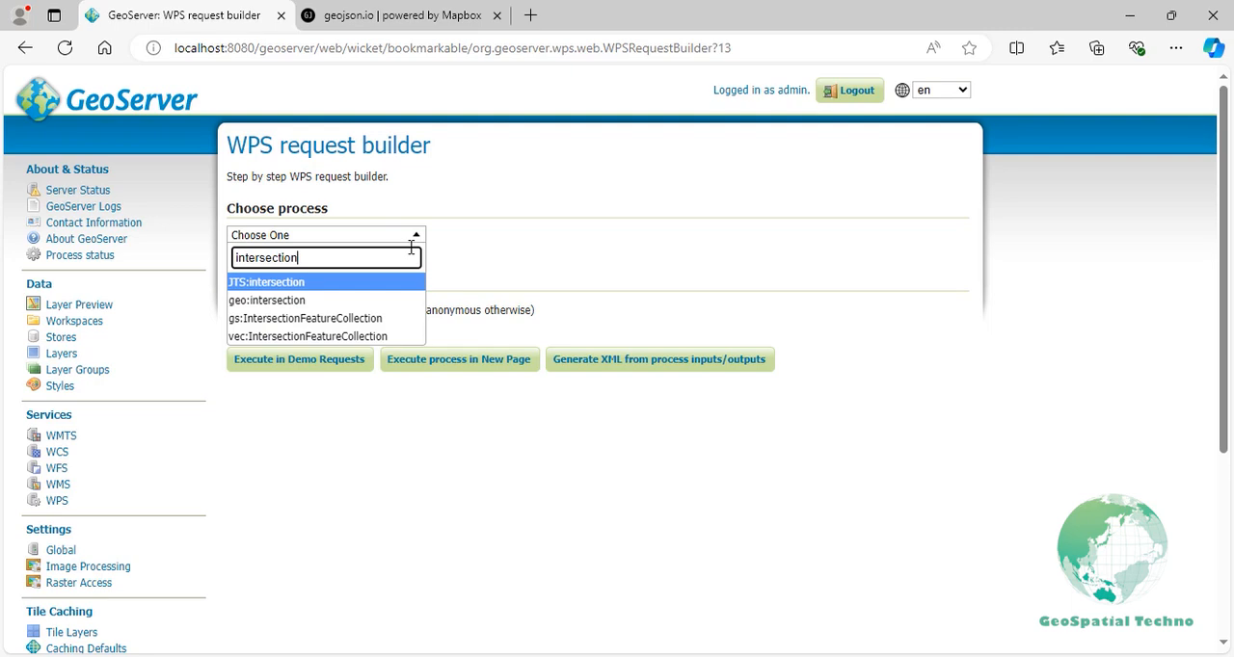
left_click(376, 318)
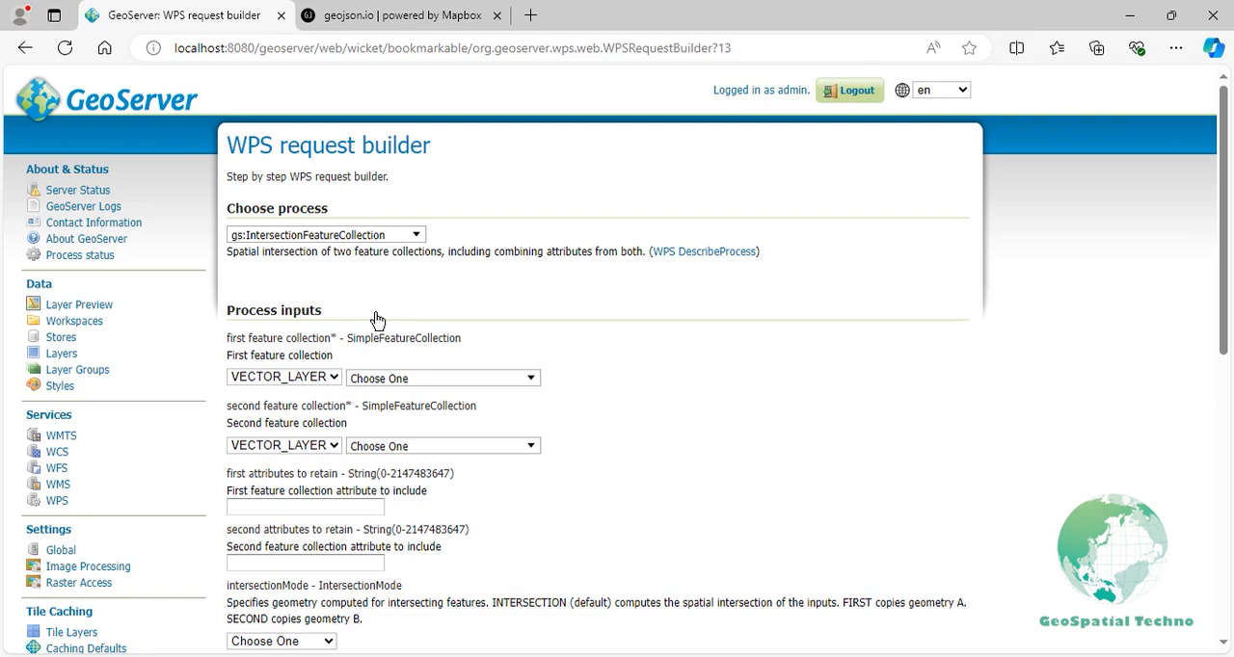
- Set sf:streams as the first feature collection and sf:restricted as the second
left_click(405, 377)
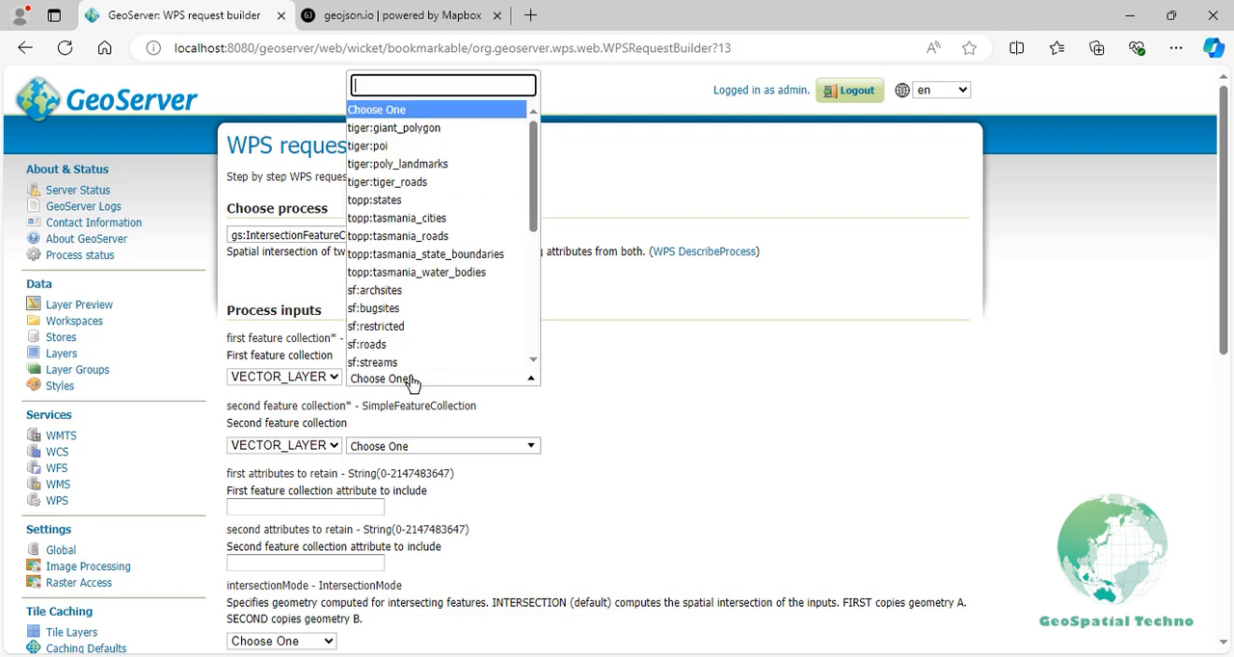
left_click(402, 363)
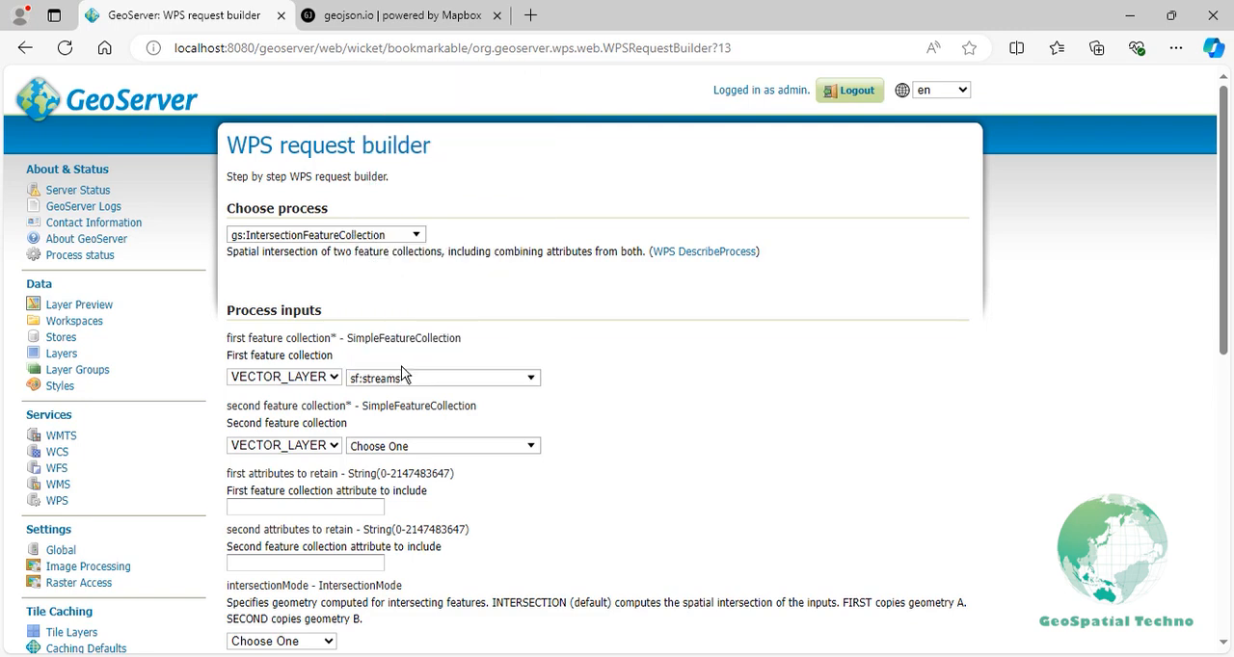
left_click(410, 446)
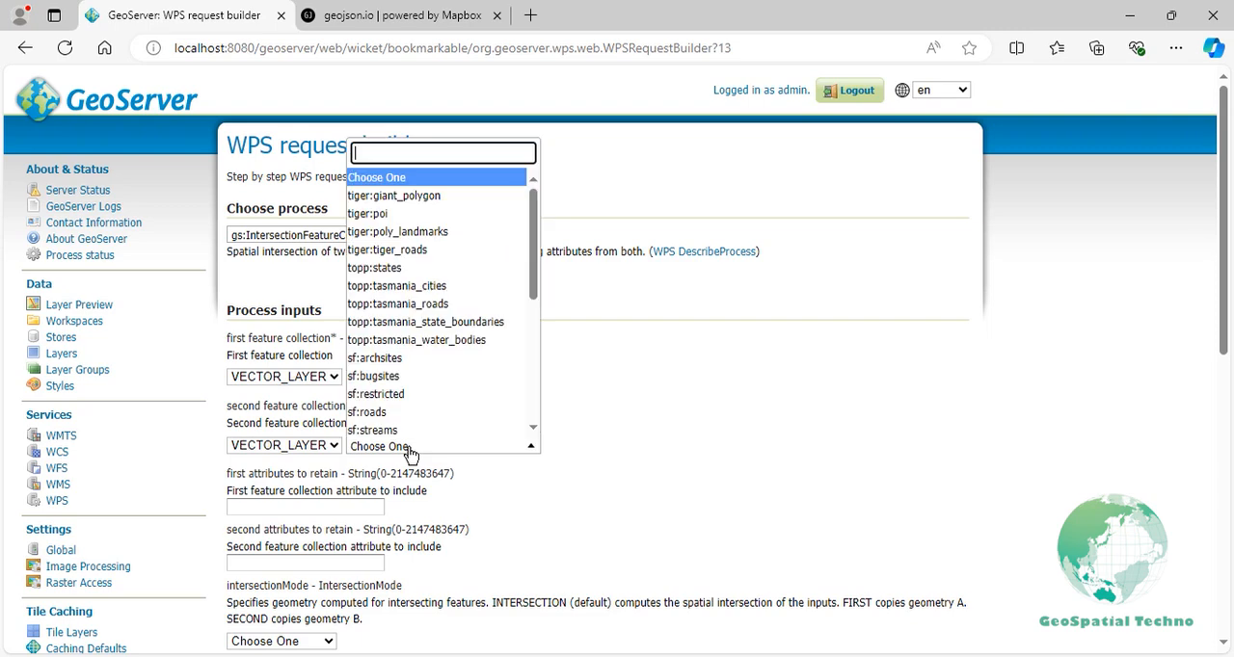
left_click(403, 396)
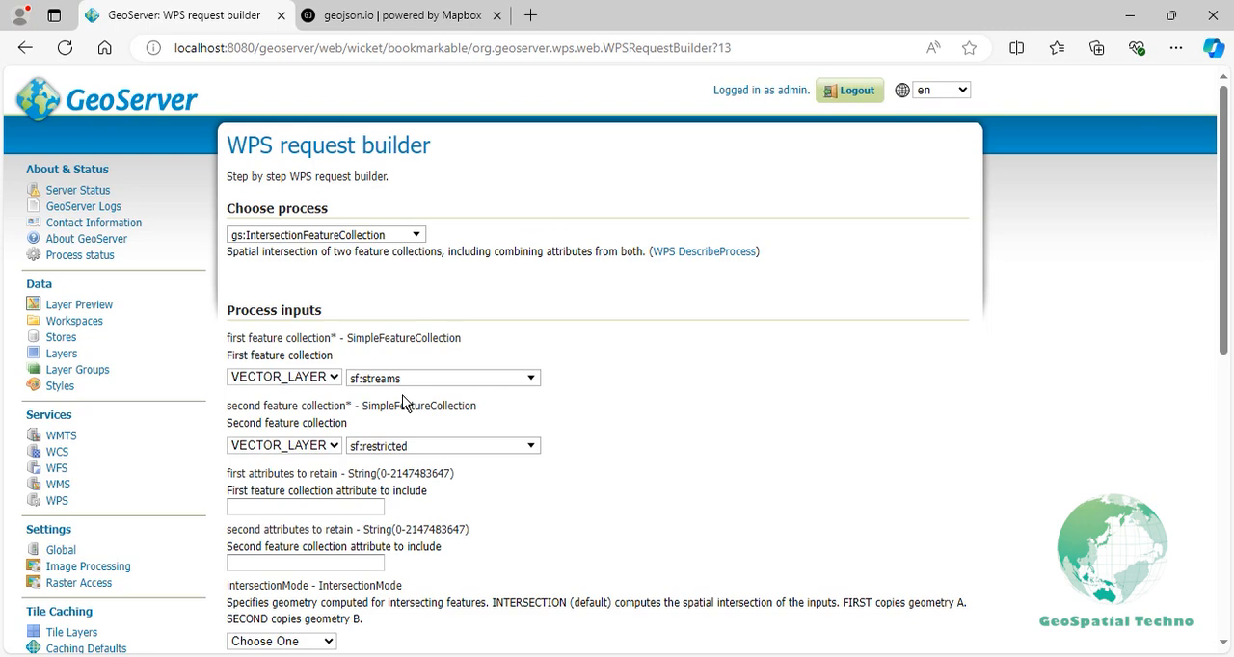
- Set the output format to application/json and execute the intersection process
scroll(403, 403, "down", 6)
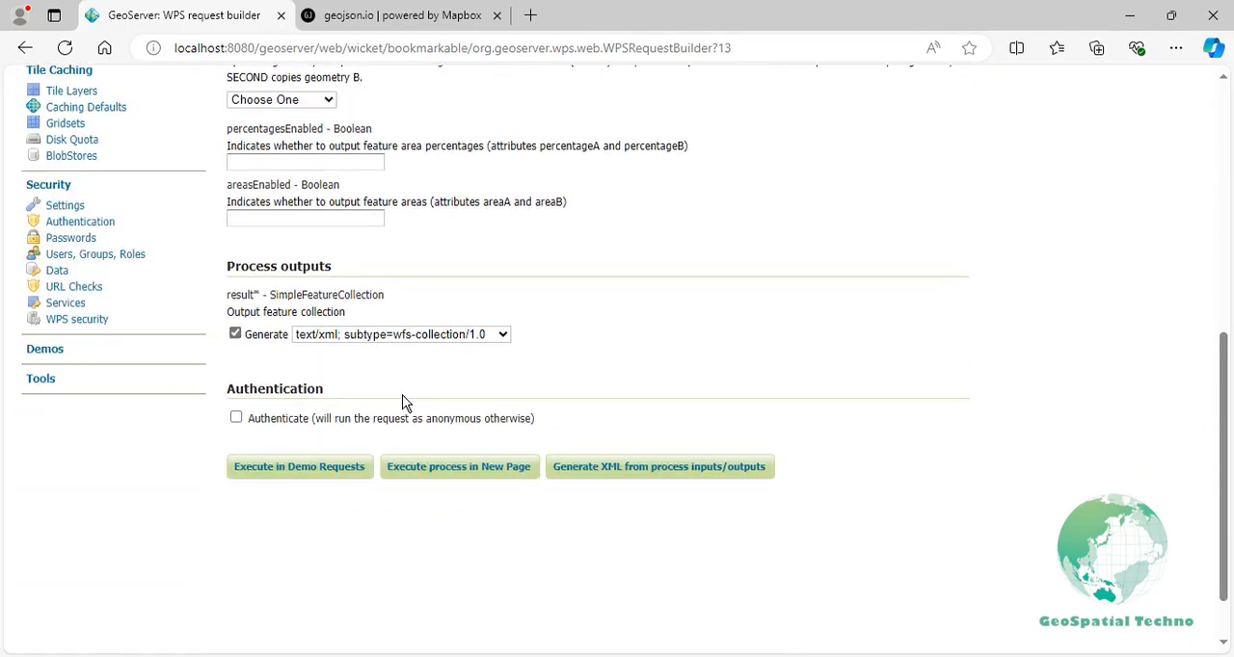
left_click(405, 339)
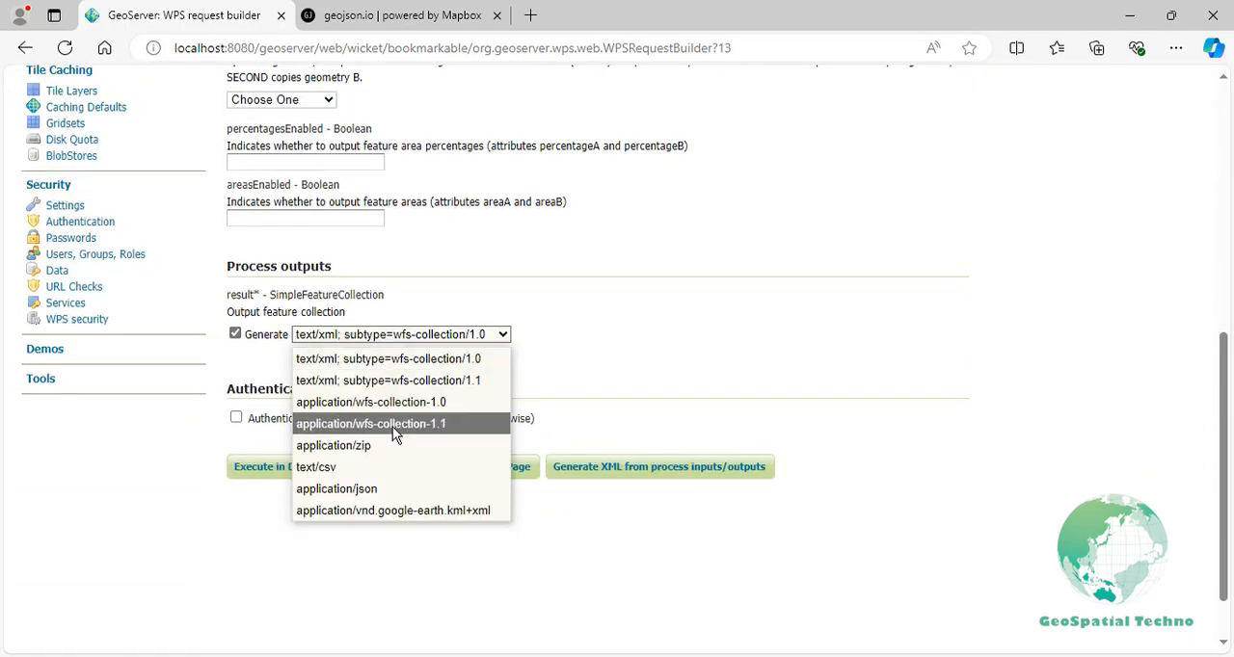
left_click(378, 489)
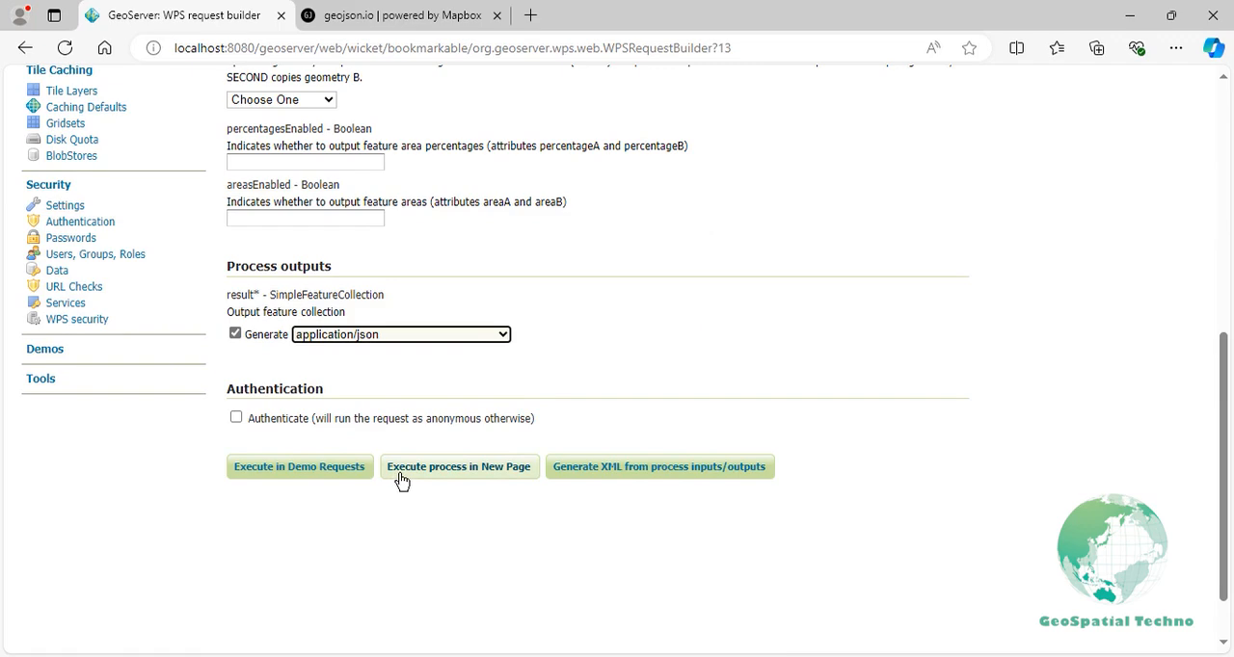
left_click(402, 479)
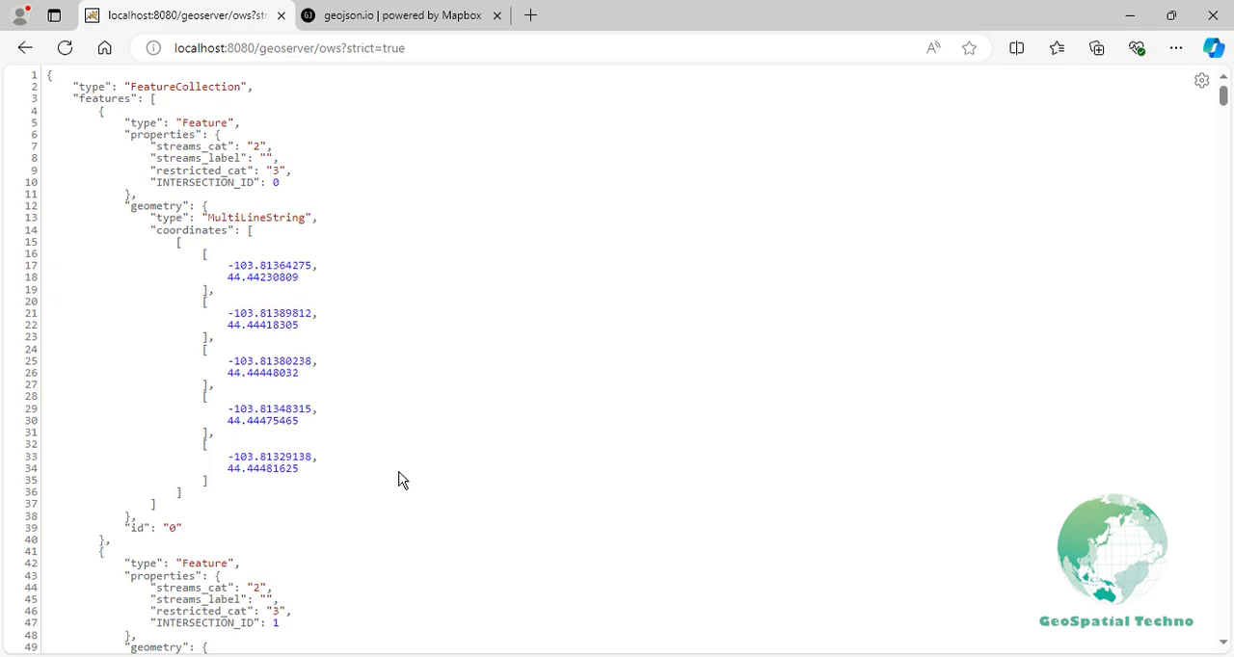
- Copy the entire GeoJSON result and paste it over the default JSON in geojson.io
key("ctrl+a")
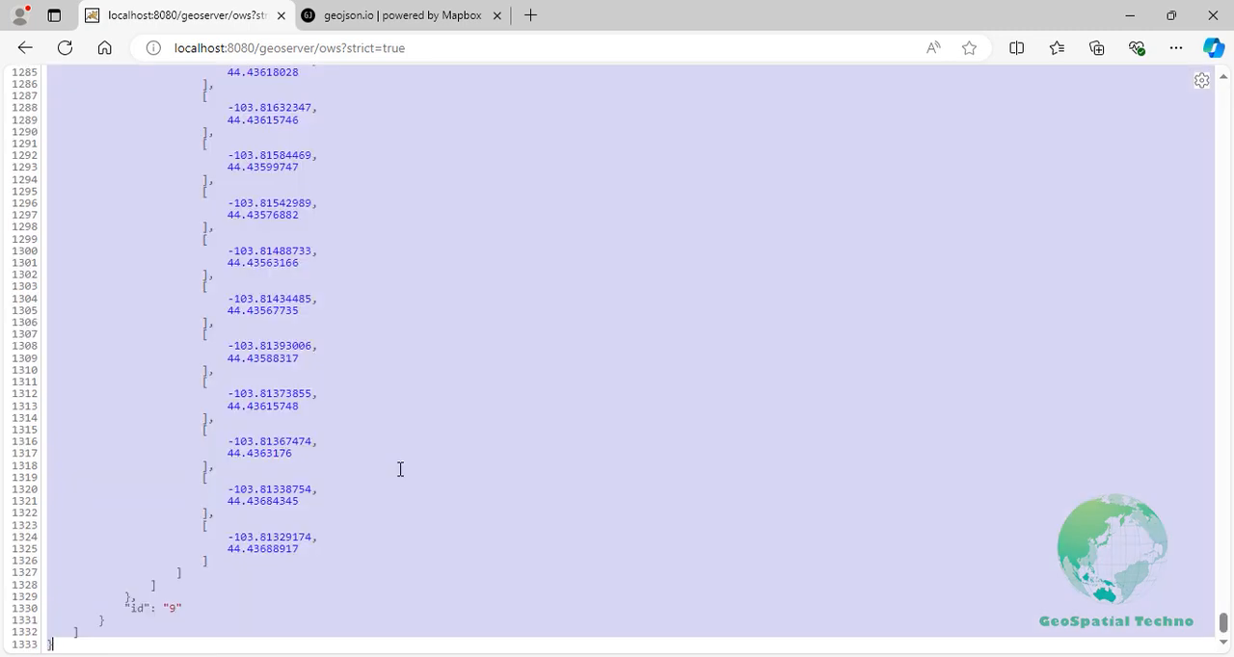
left_click(391, 21)
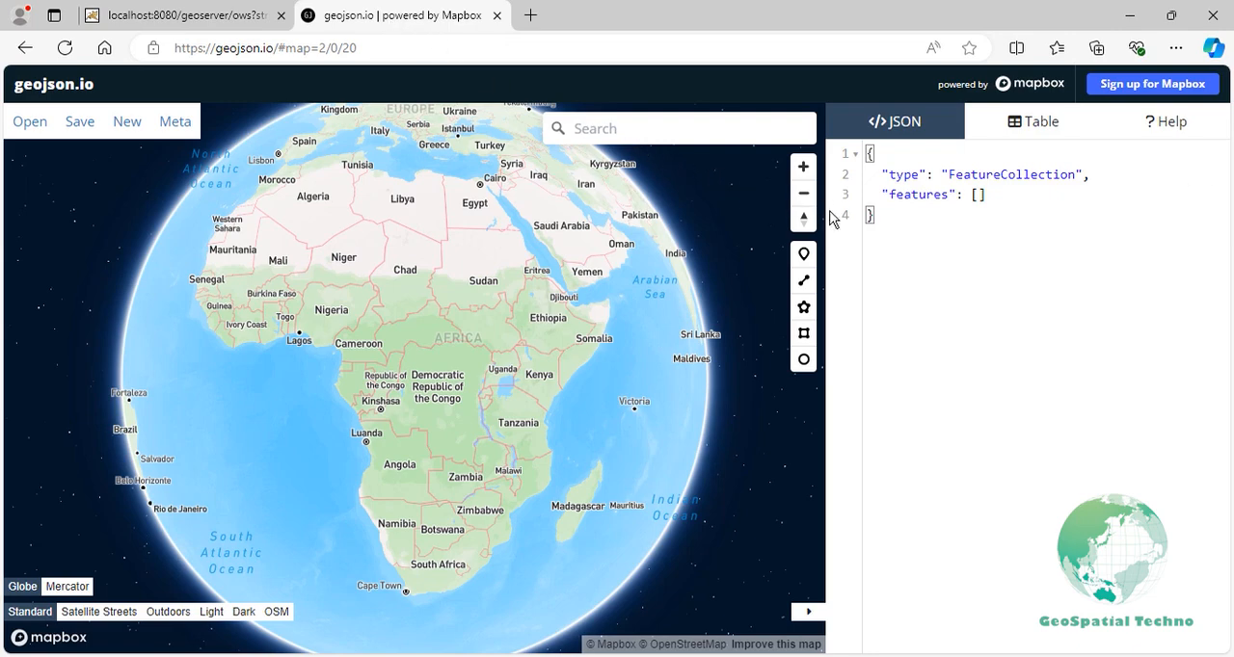
key("ctrl+a")
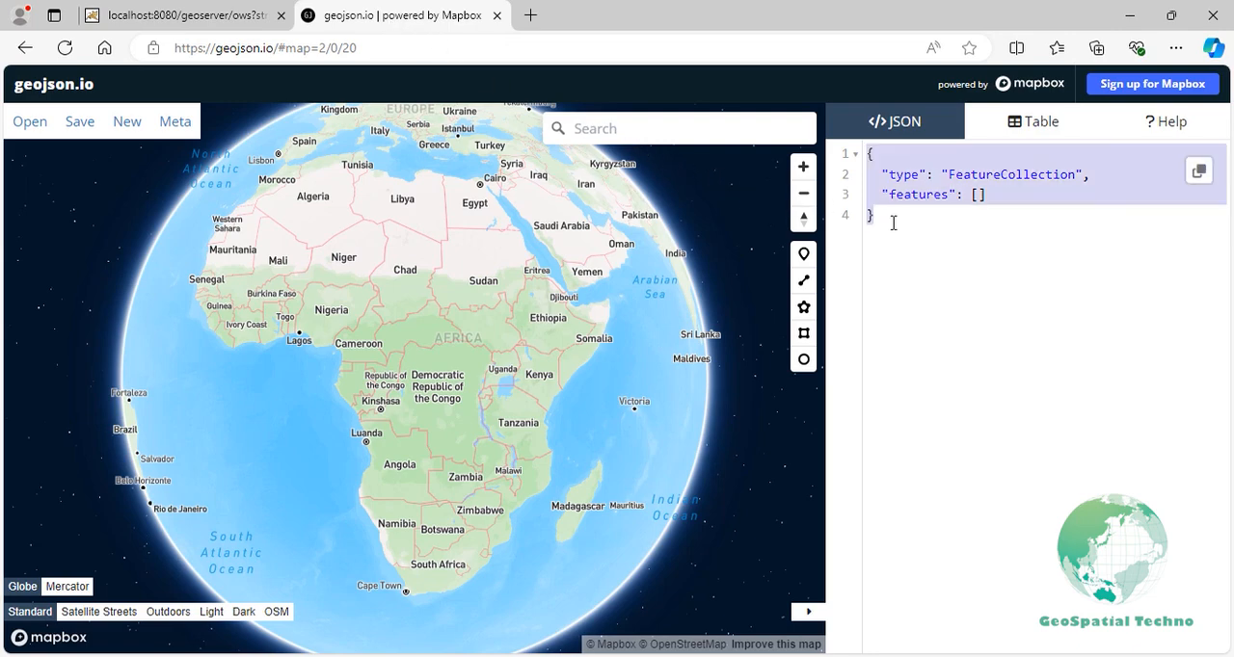
key("ctrl+v")
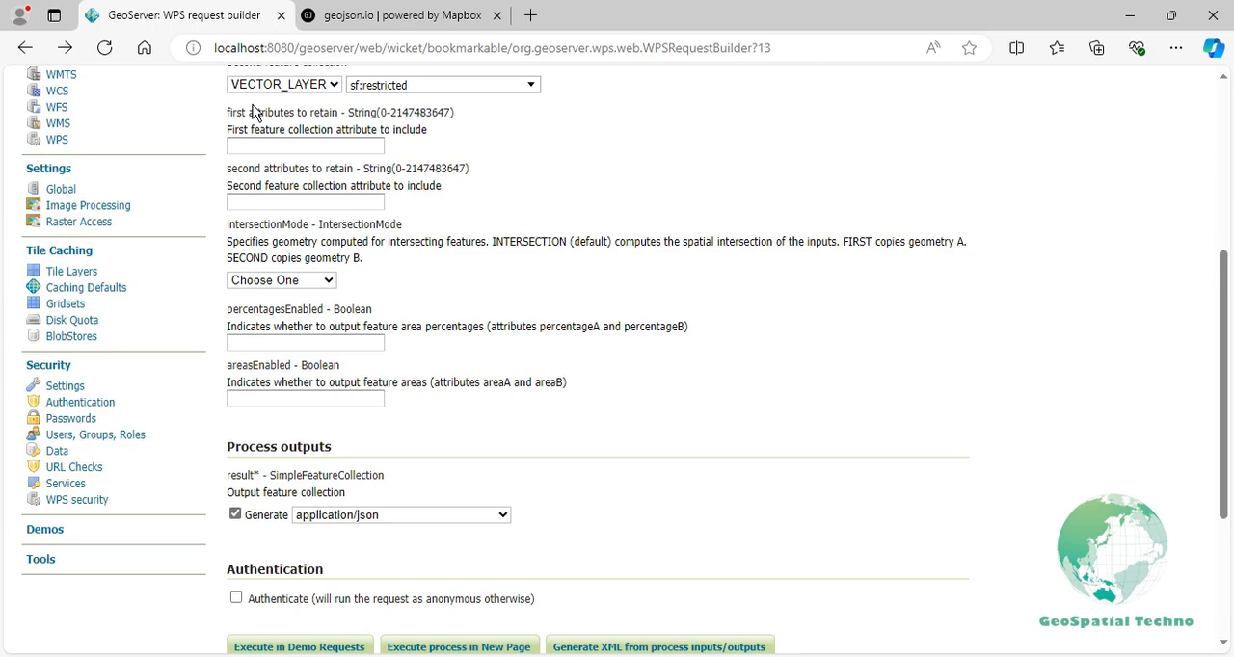
- In the WPS request builder, retain the first collection's label attribute and set the intersection mode to FIRST
left_click(277, 141)
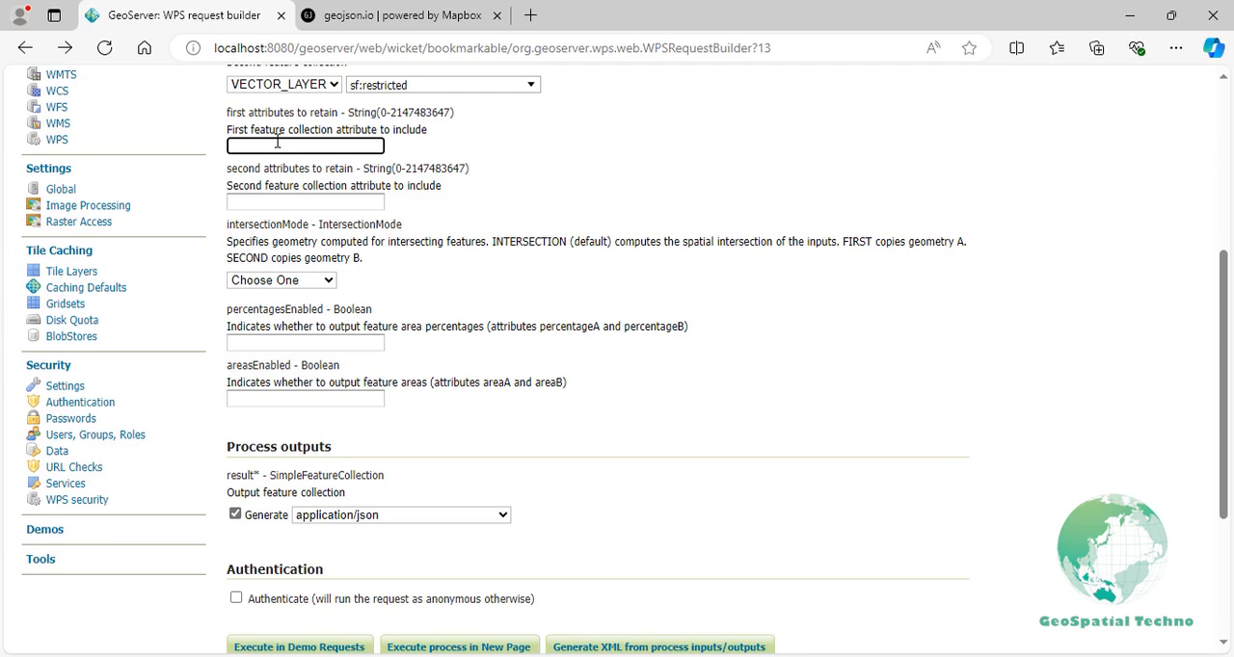
type("label")
left_click(271, 282)
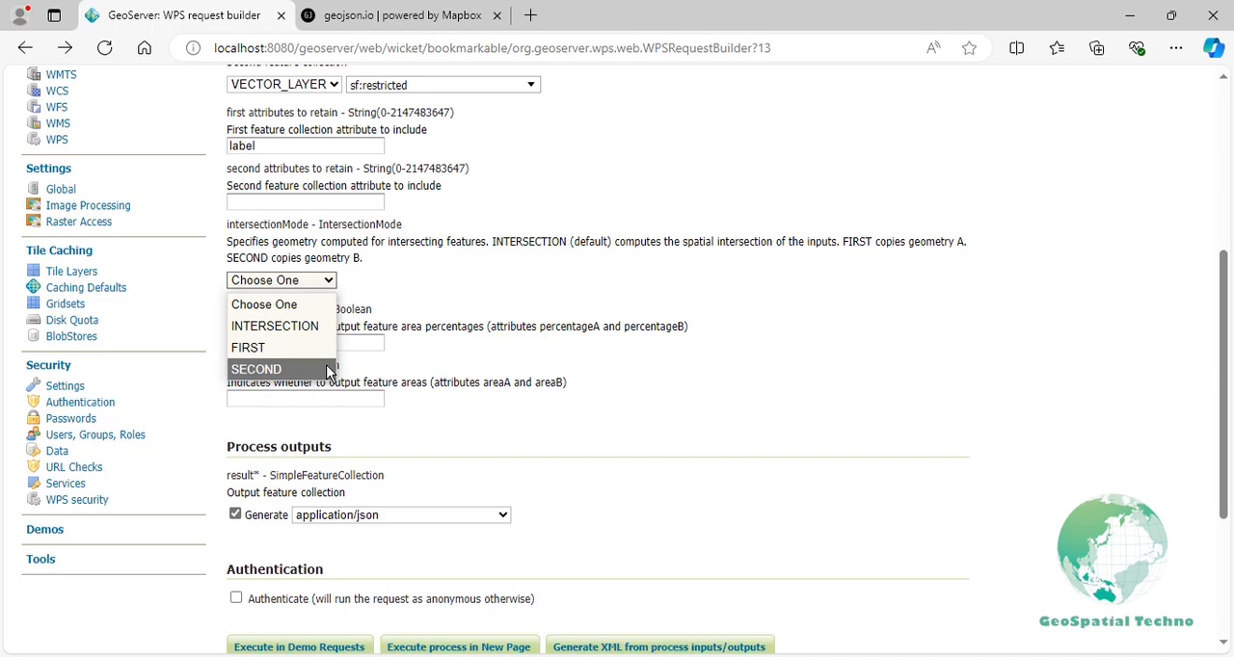
left_click(325, 349)
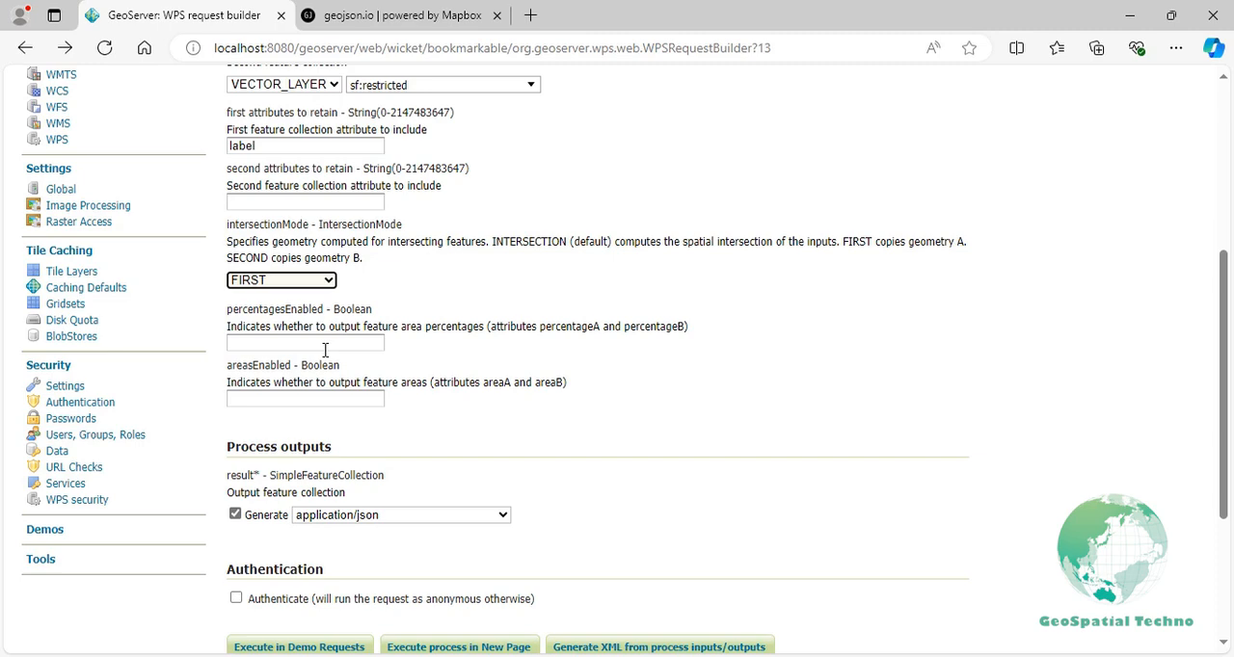
- Set the output format to application/zip and execute the intersection process
left_click(379, 516)
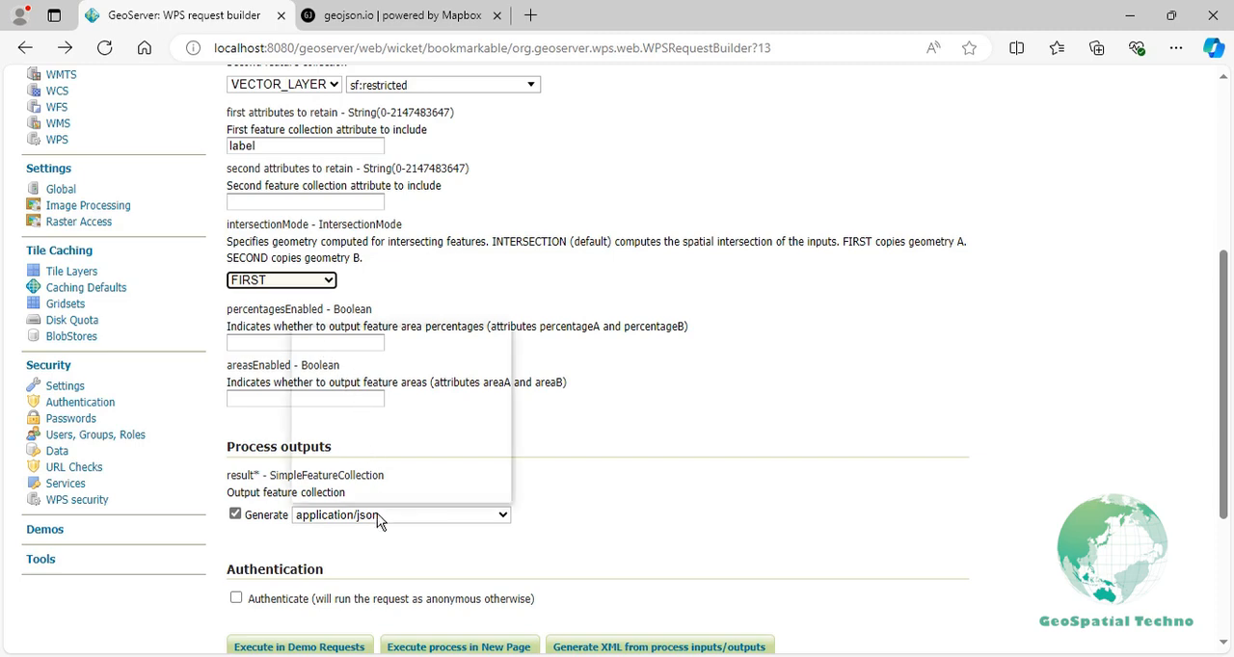
left_click(367, 427)
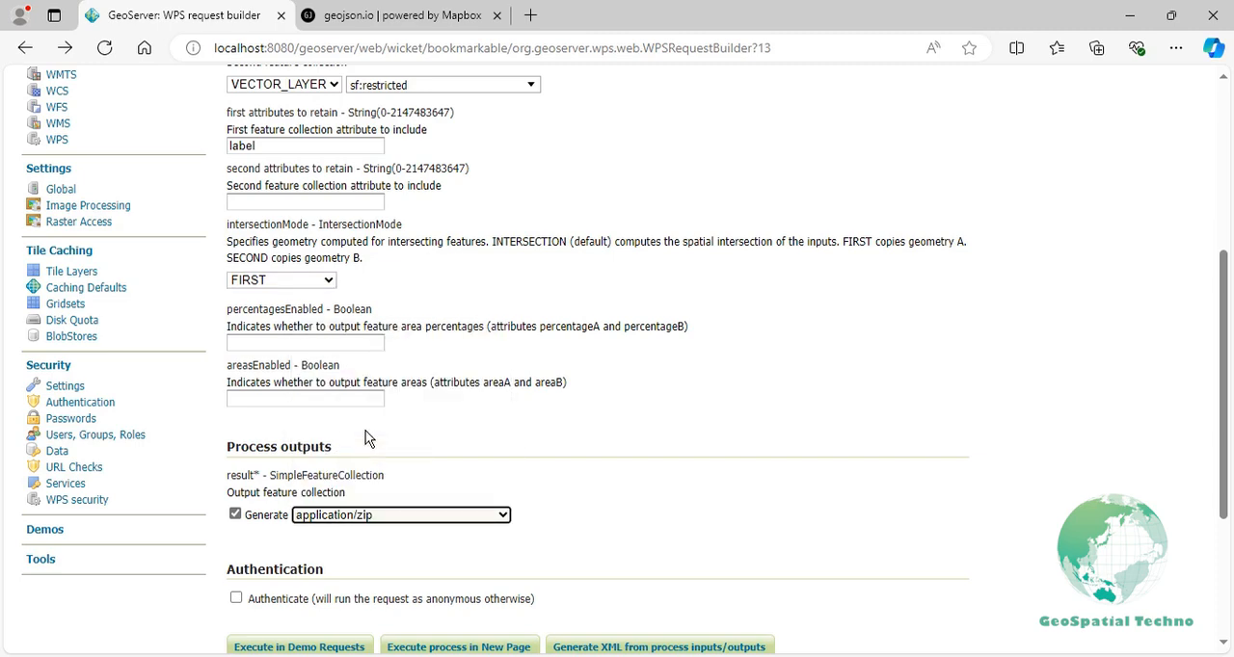
scroll(399, 482, "down", 2)
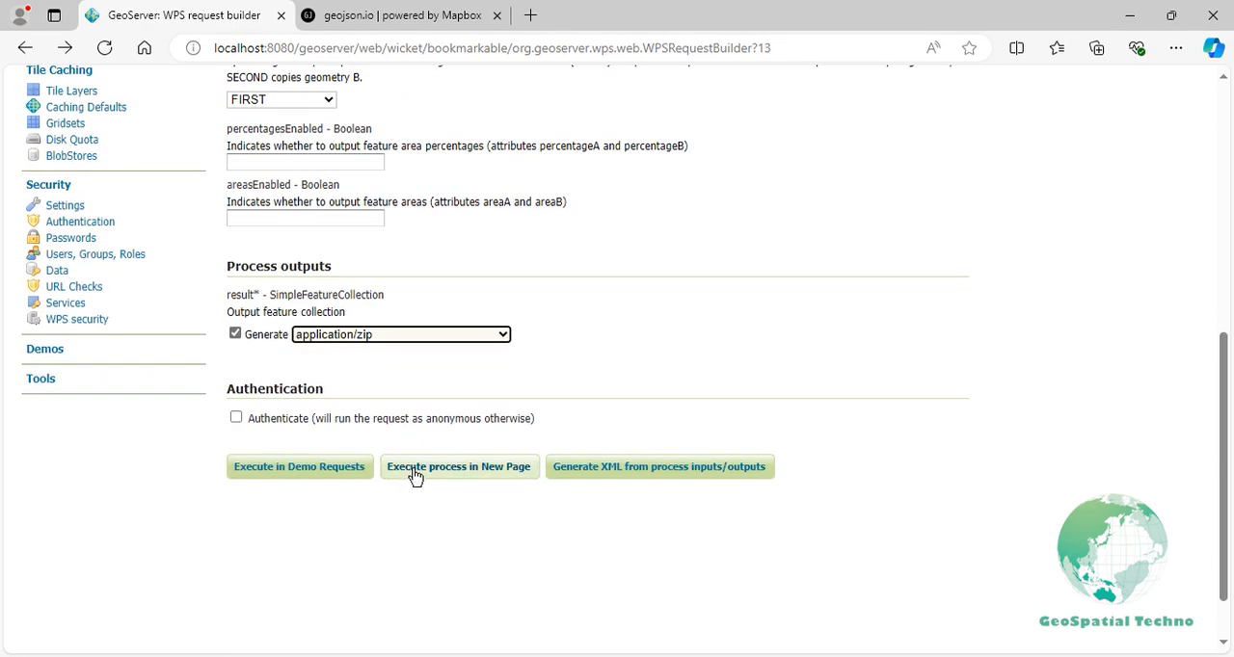
left_click(414, 472)
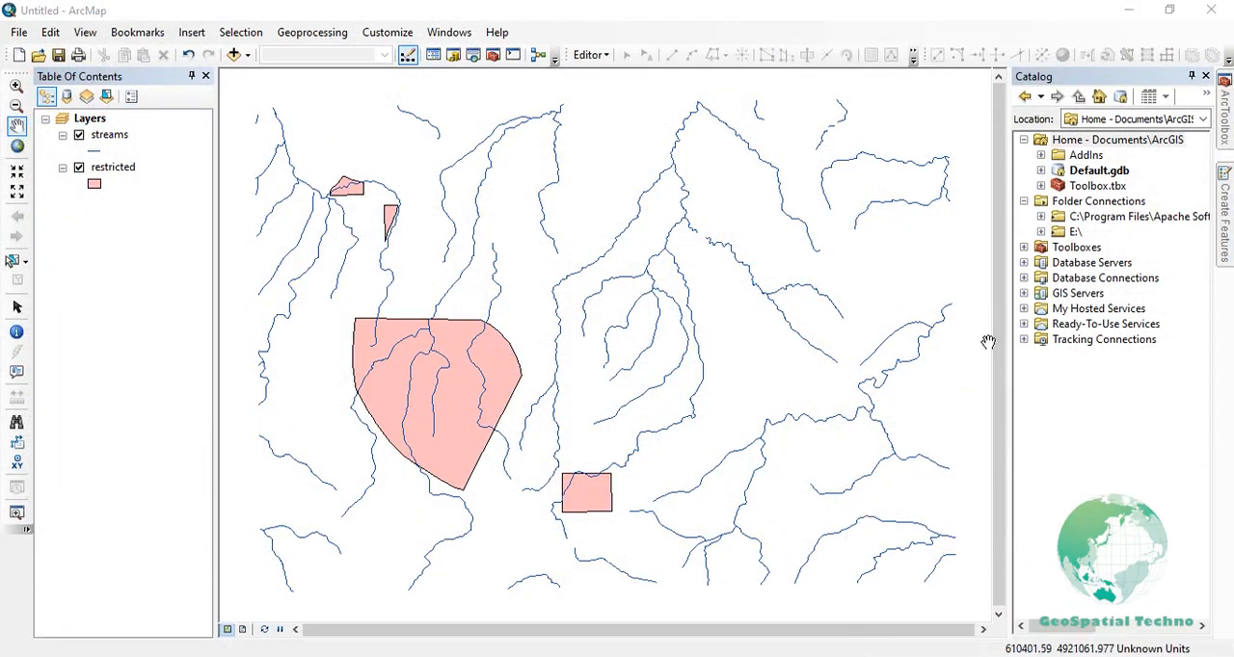
- In ArcMap, add Output_Streams.shp from the Intersection folder on E:\ to the map
left_click(1041, 232)
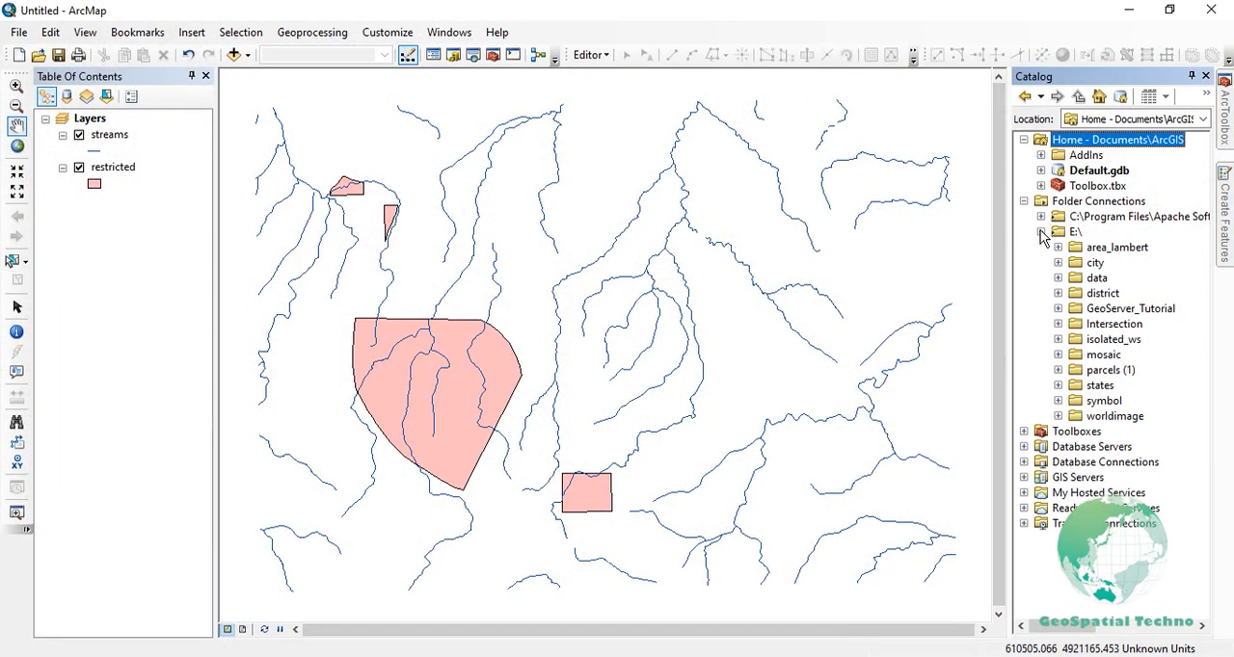
left_click(1059, 325)
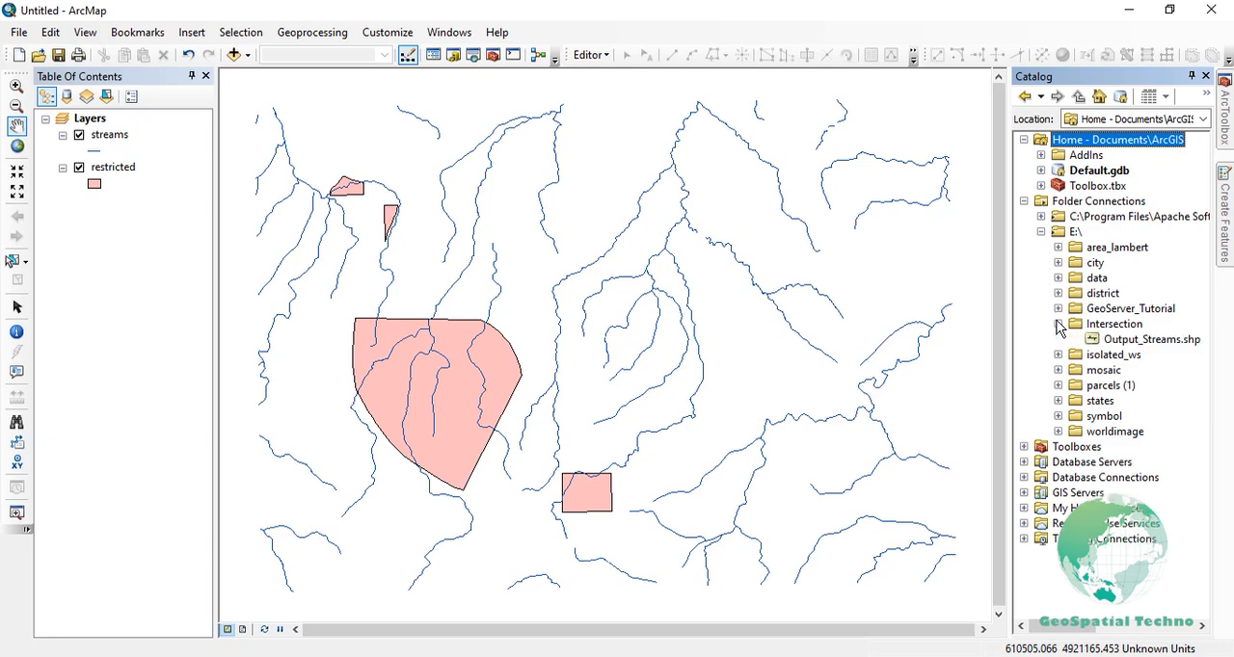
left_click(1147, 340)
left_click_drag(1148, 340, 863, 388)
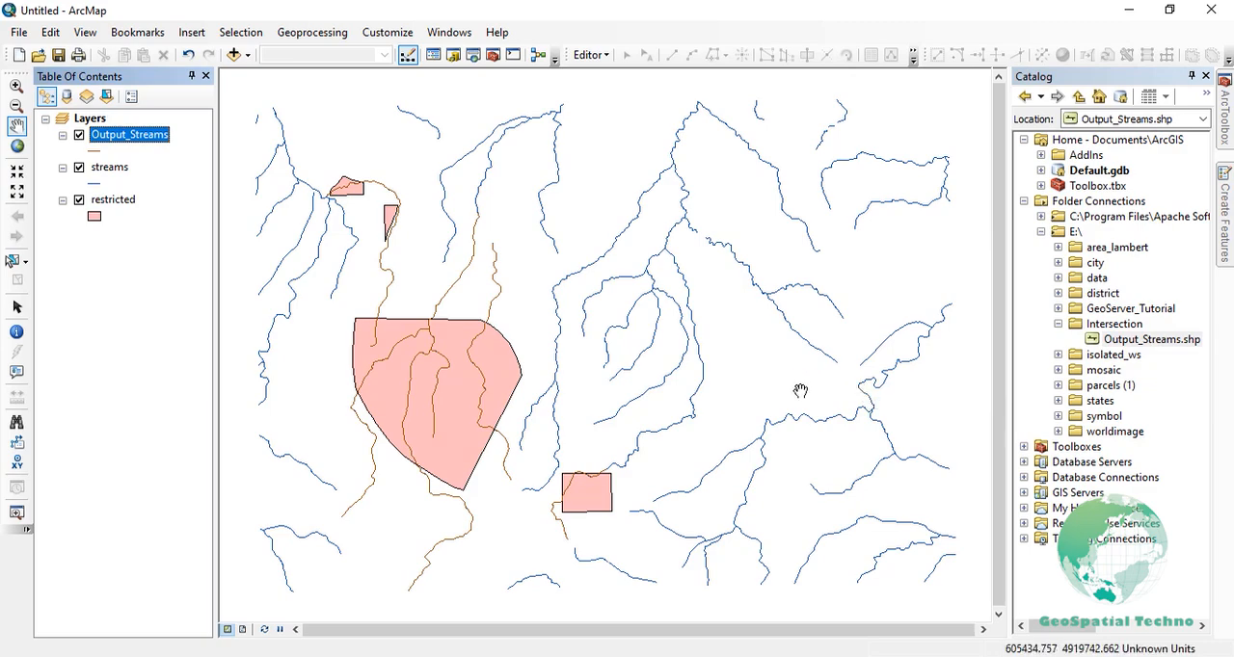
- Apply the Highway Ramp line symbol to the Output_Streams layer
left_click(100, 152)
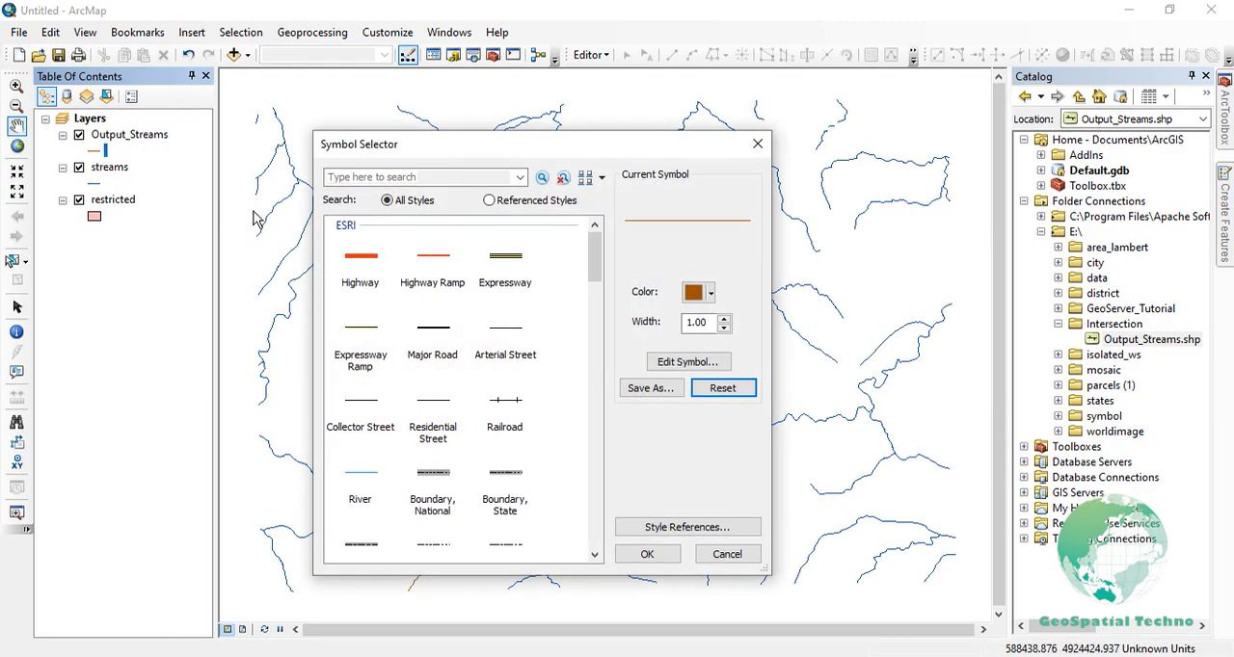
left_click(438, 273)
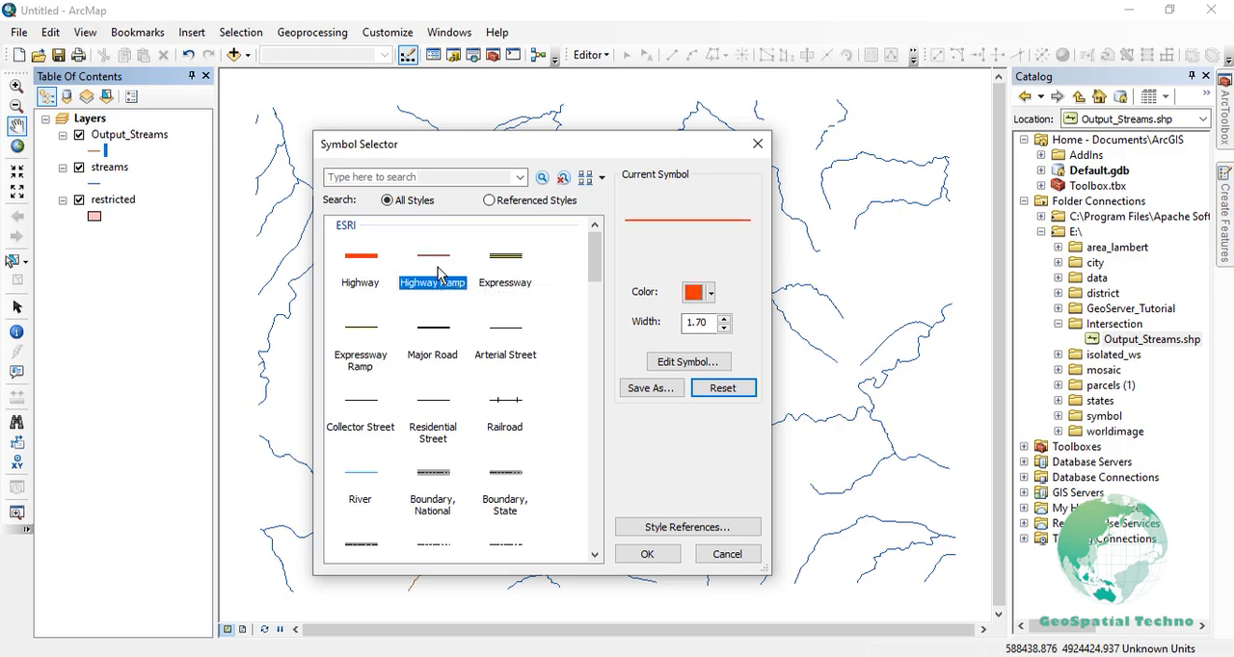
left_click(648, 554)
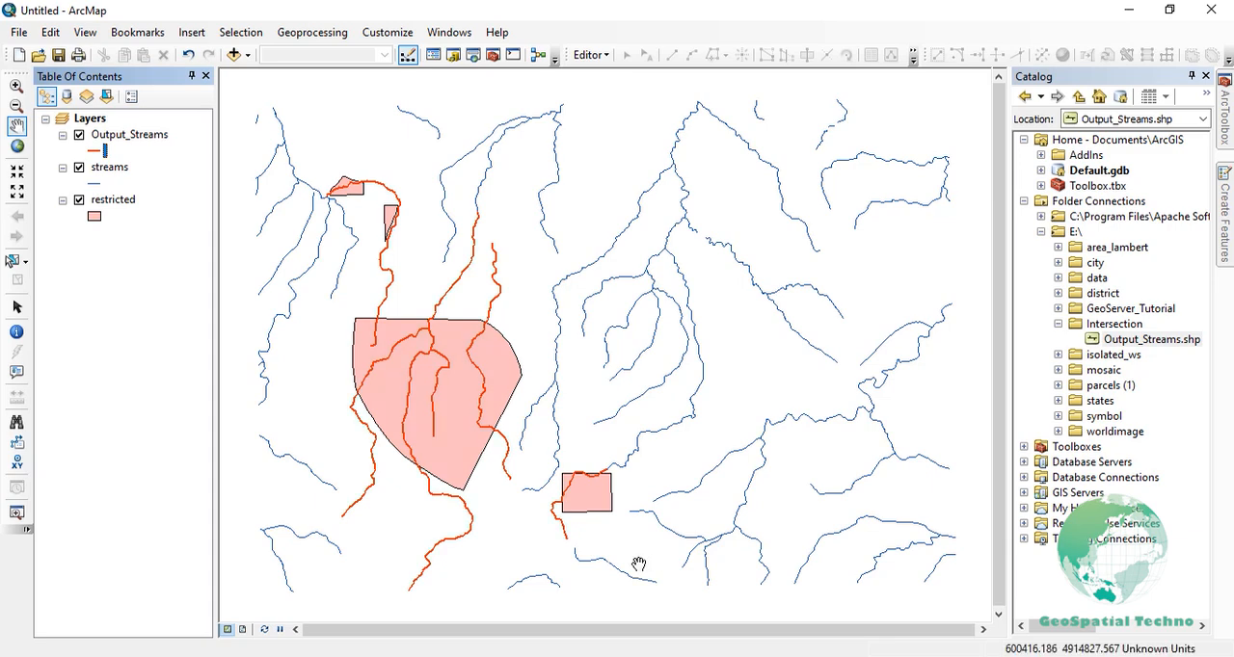
- Return to the GeoServer WPS request builder and review the percentagesEnabled and areasEnabled parameters
left_click(575, 656)
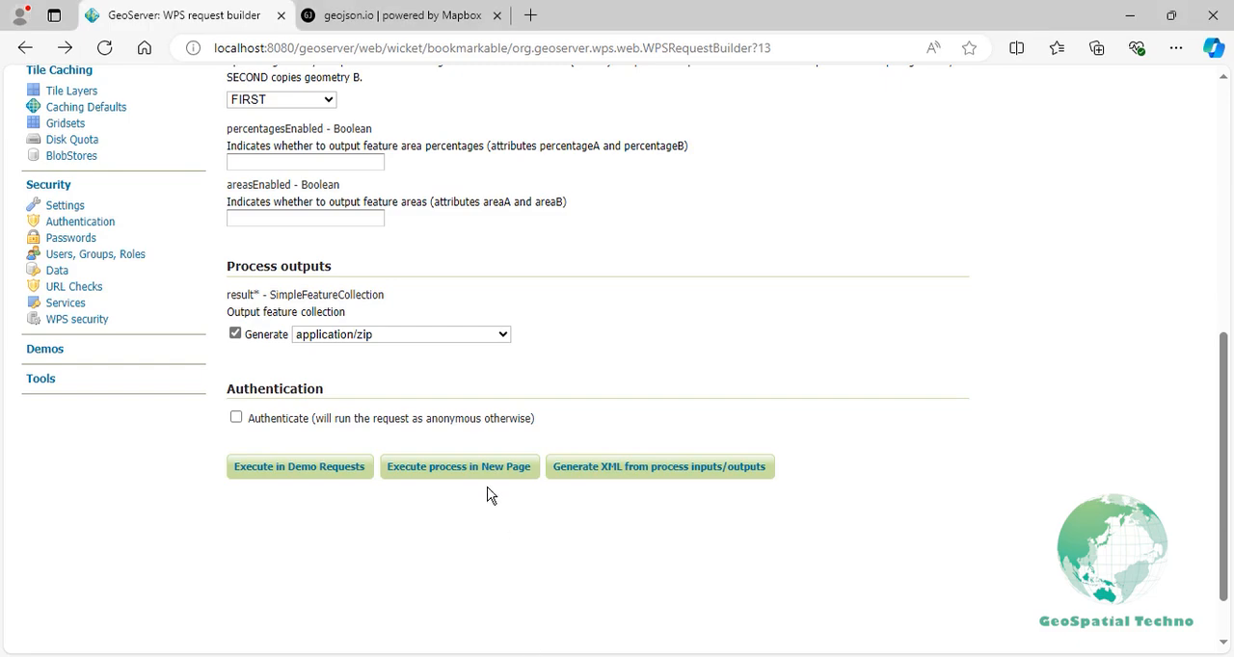
scroll(466, 367, "up", 2)
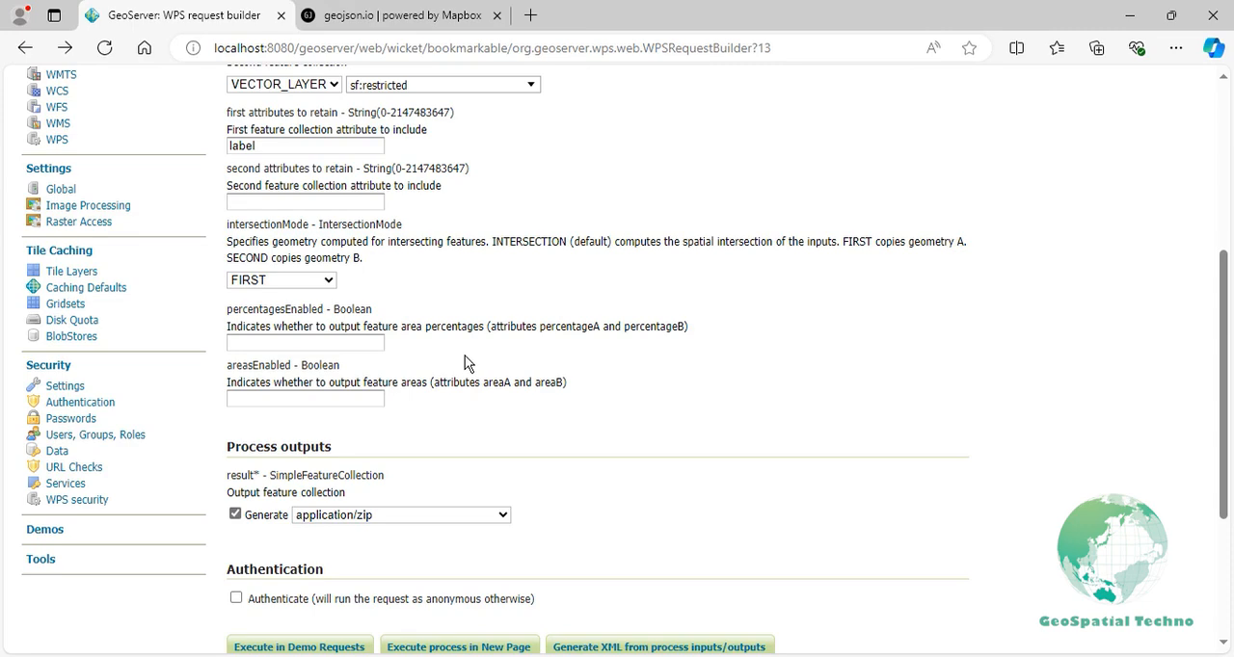
double_click(324, 310)
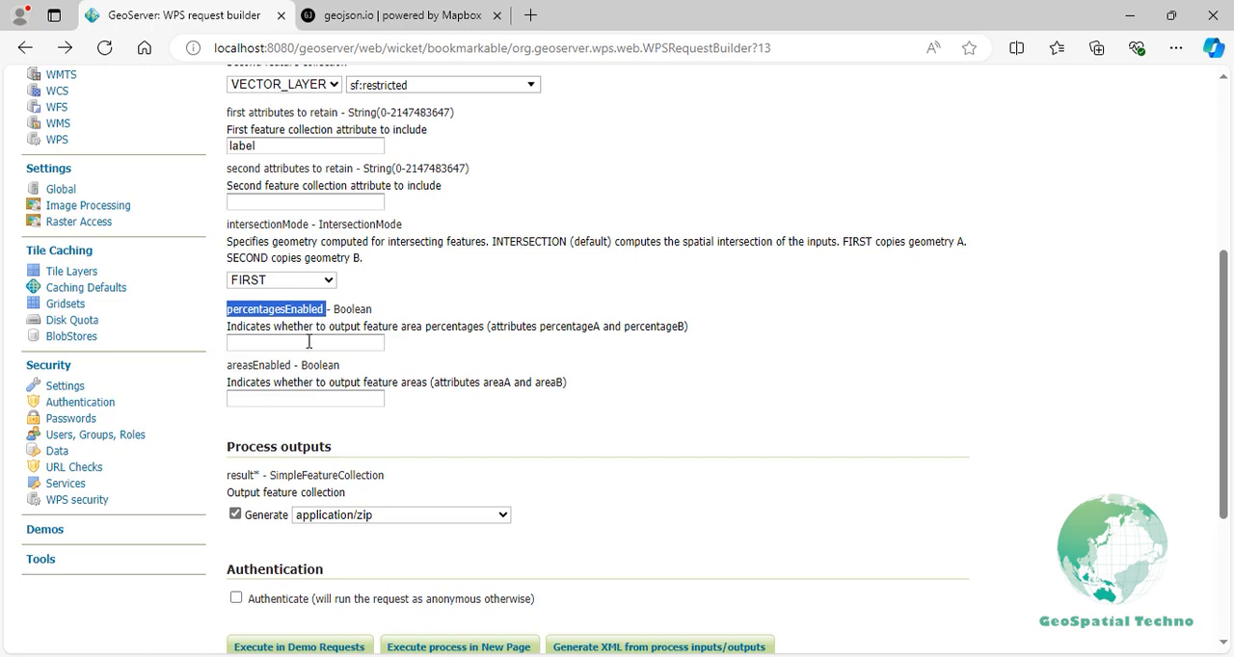
double_click(288, 366)
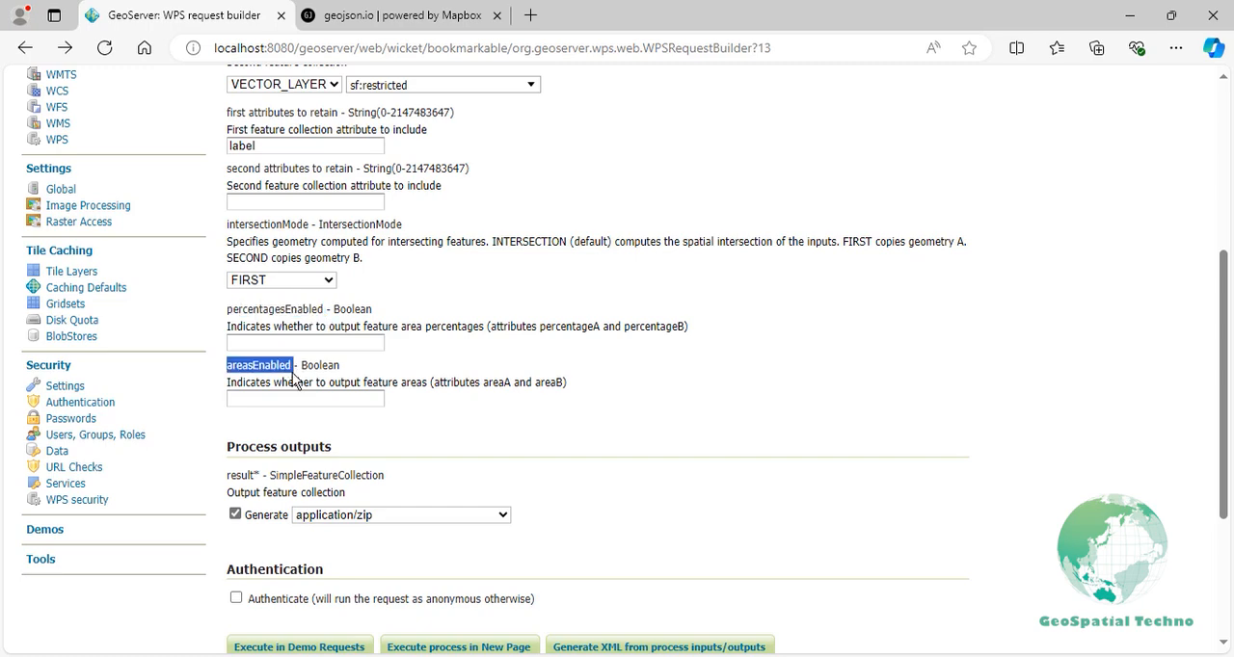